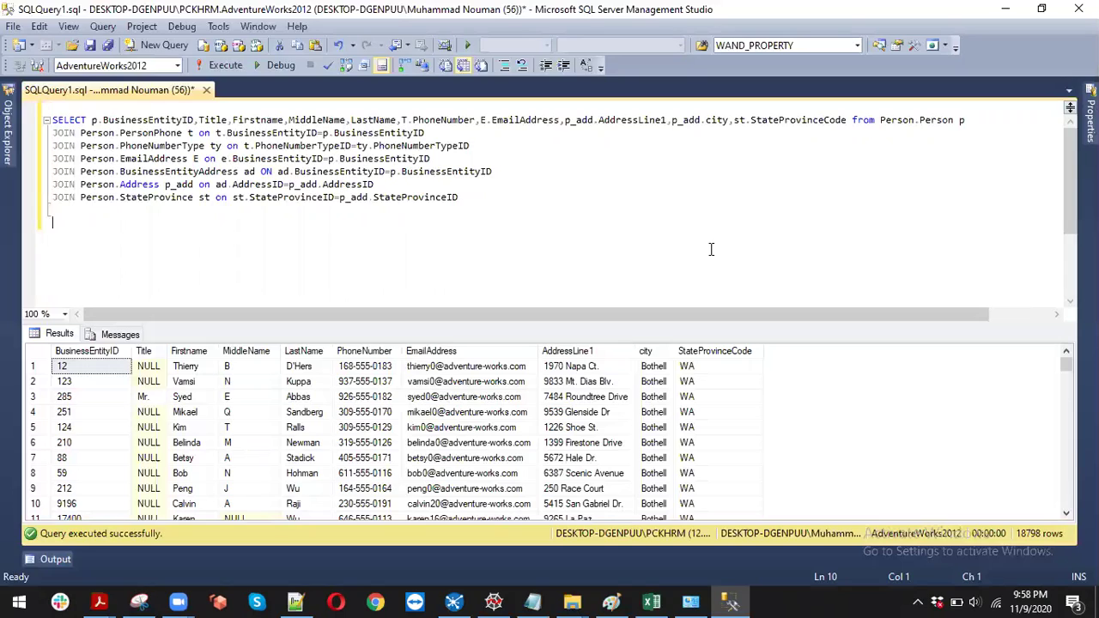
# Execute the query that joins Person.Person with its phone, email, address and state tables
pyautogui.press('Up')
pyautogui.press('Up')
pyautogui.press('Up')
pyautogui.press('F5')
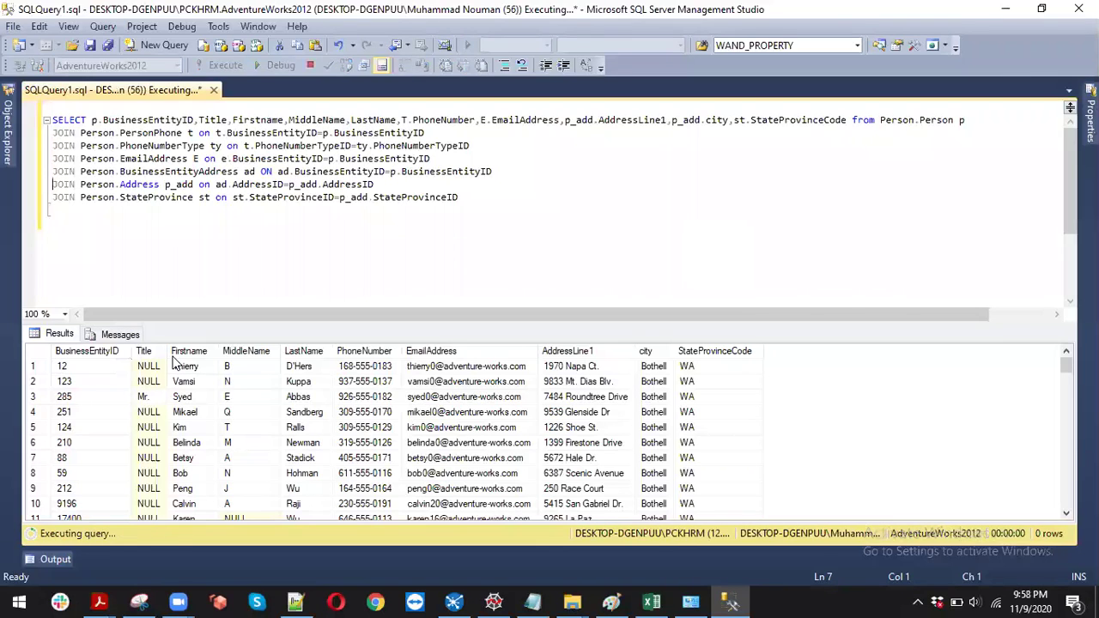
# Examine the first result row column by column, from BusinessEntityID through to StateProvinceCode
pyautogui.click(71, 368)
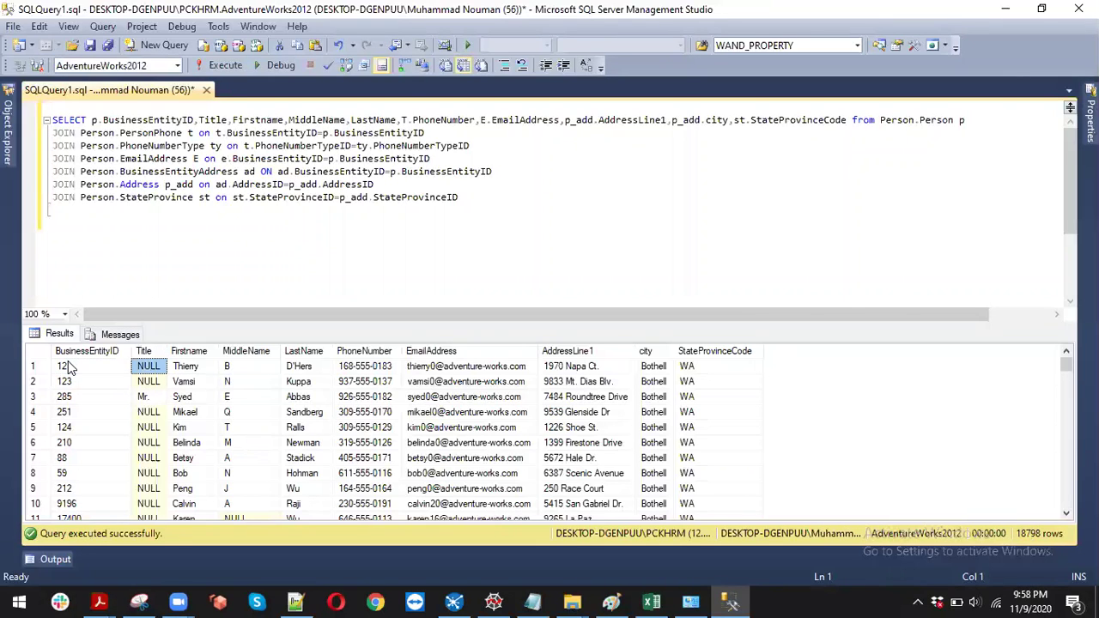
pyautogui.press('Right')
pyautogui.press('Right')
pyautogui.press('Right')
pyautogui.press('Right')
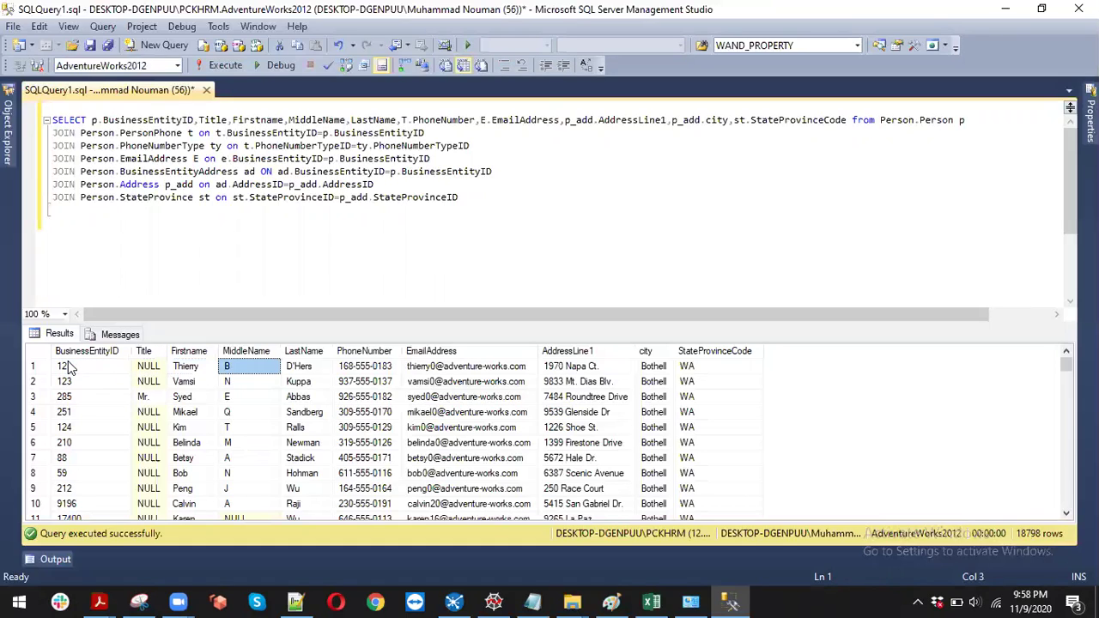
pyautogui.press('Left')
pyautogui.press('Left')
pyautogui.press('Right')
pyautogui.press('Left')
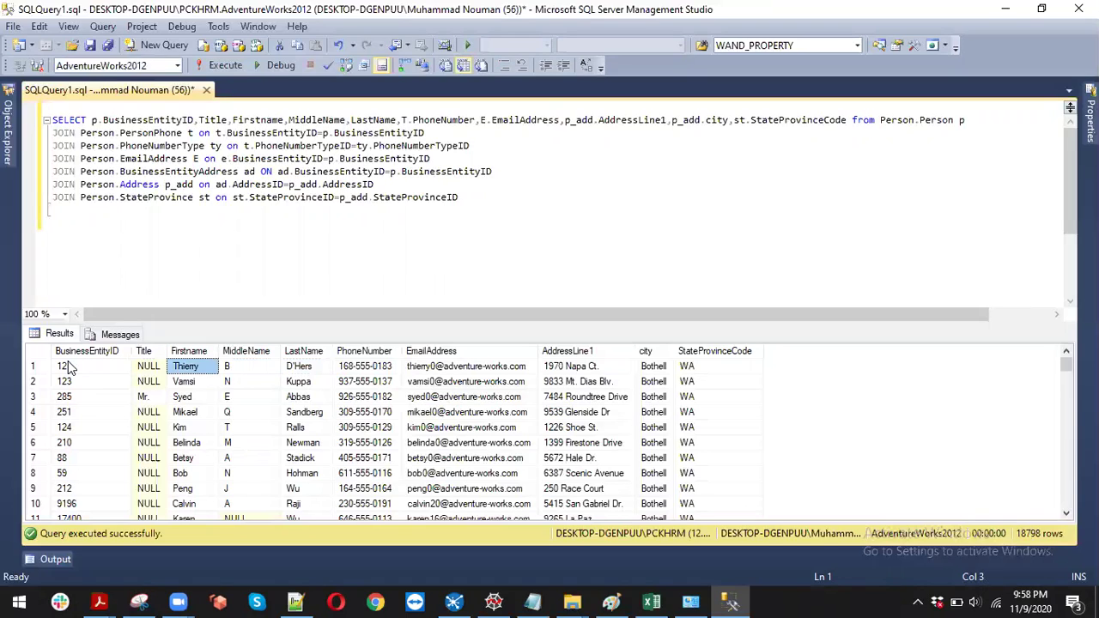
pyautogui.press('Left')
pyautogui.press('Right')
pyautogui.press('Right')
pyautogui.press('Right')
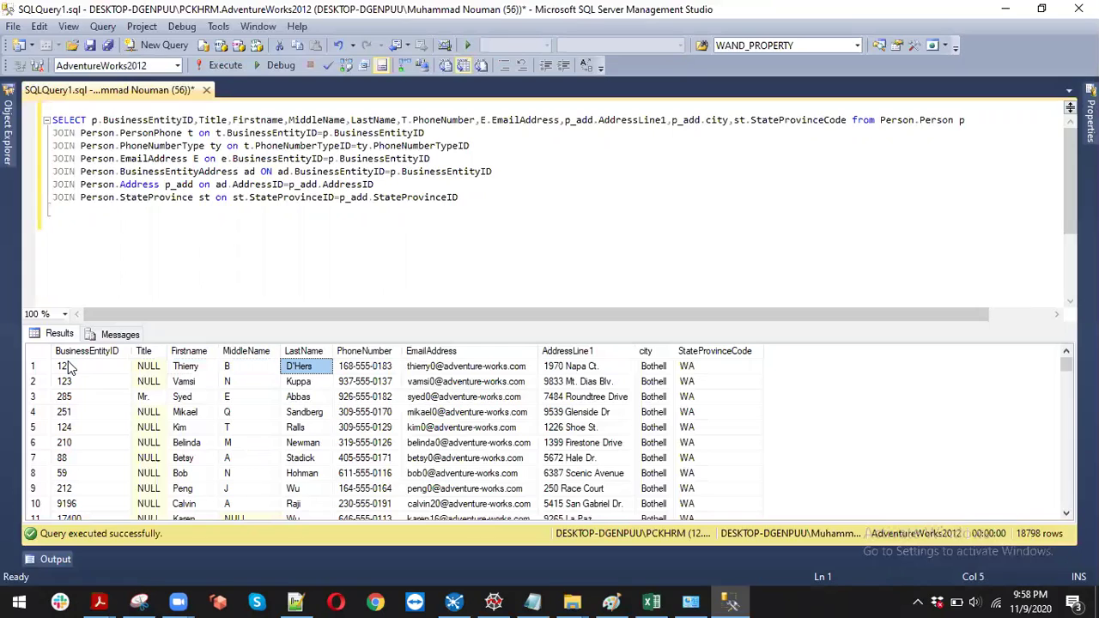
pyautogui.press('Right')
pyautogui.press('Right')
pyautogui.press('Right')
pyautogui.press('Right')
pyautogui.press('Left')
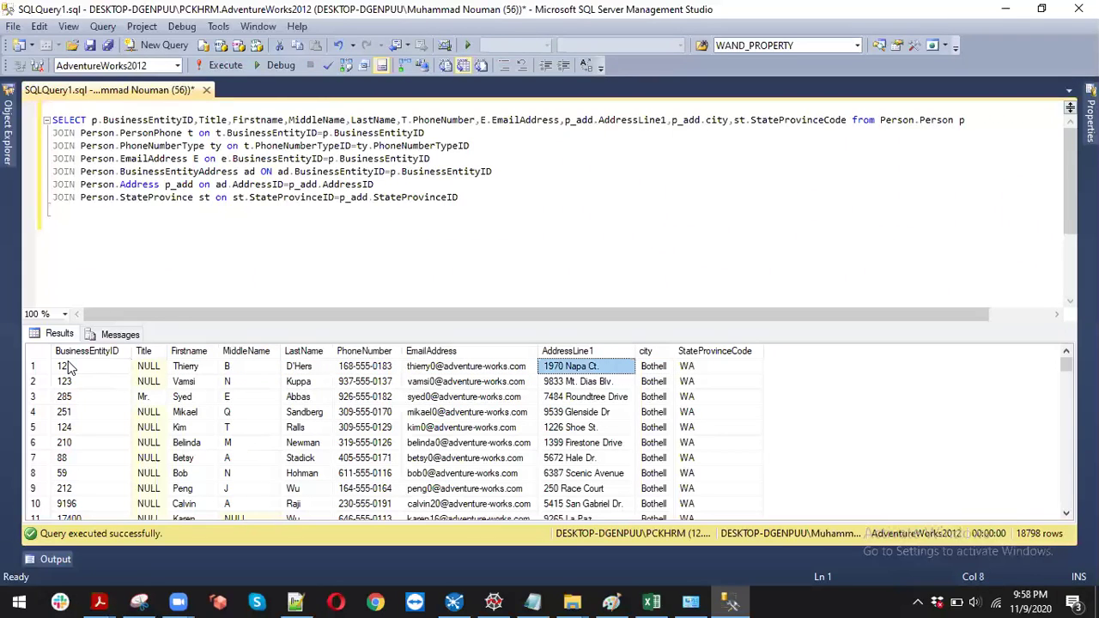
pyautogui.press('Right')
pyautogui.press('Right')
pyautogui.press('Left')
pyautogui.press('Left')
pyautogui.press('Left')
pyautogui.press('Left')
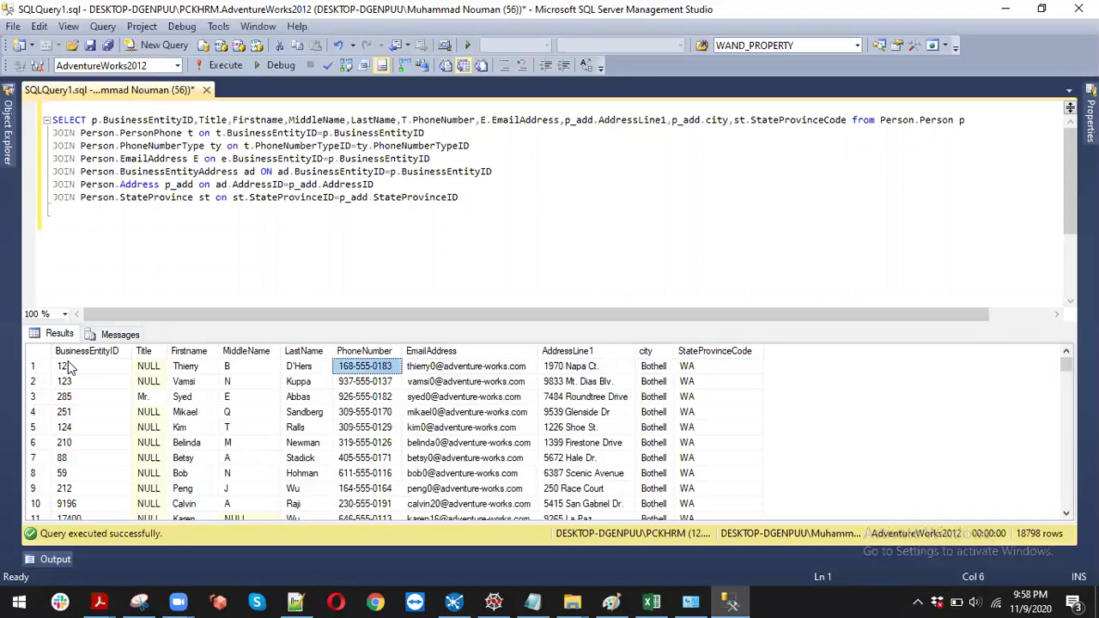
pyautogui.press('Right')
pyautogui.press('Right')
pyautogui.press('Right')
pyautogui.press('Right')
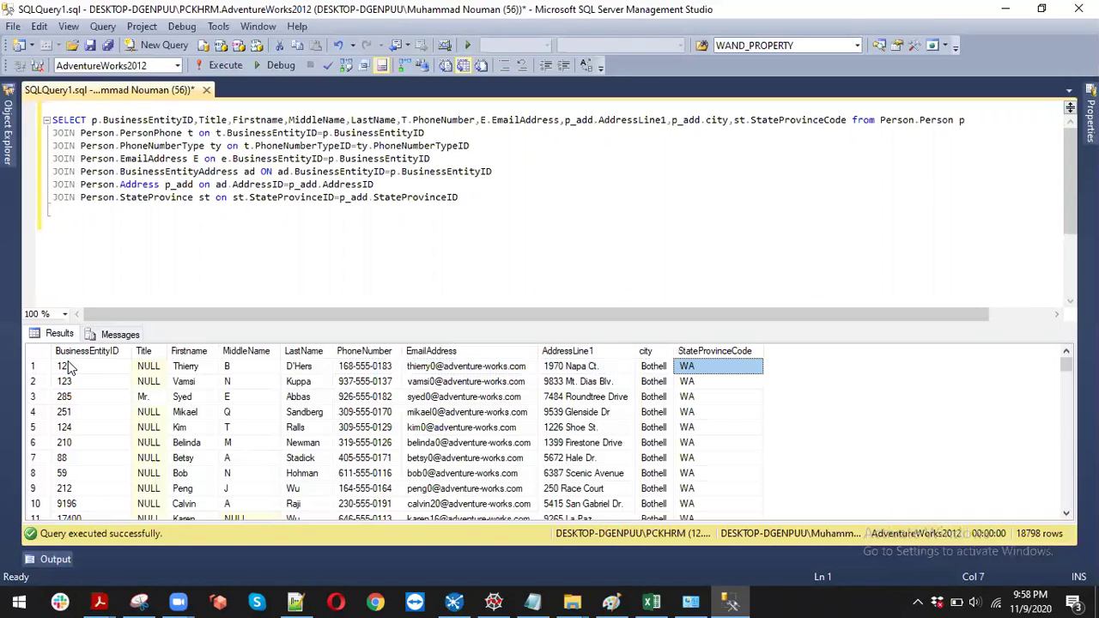
# Browse down through further result rows, following the StateProvinceCode column
pyautogui.press('Down')
pyautogui.press('Down')
pyautogui.press('Down')
pyautogui.press('Down')
pyautogui.press('Down')
pyautogui.press('Down')
pyautogui.press('Down')
pyautogui.press('Down')
pyautogui.press('Down')
pyautogui.press('Down')
pyautogui.press('Down')
pyautogui.press('Down')
pyautogui.press('Down')
pyautogui.press('Down')
pyautogui.press('Down')
pyautogui.press('Down')
pyautogui.press('Down')
pyautogui.press('Down')
pyautogui.press('Down')
pyautogui.press('Down')
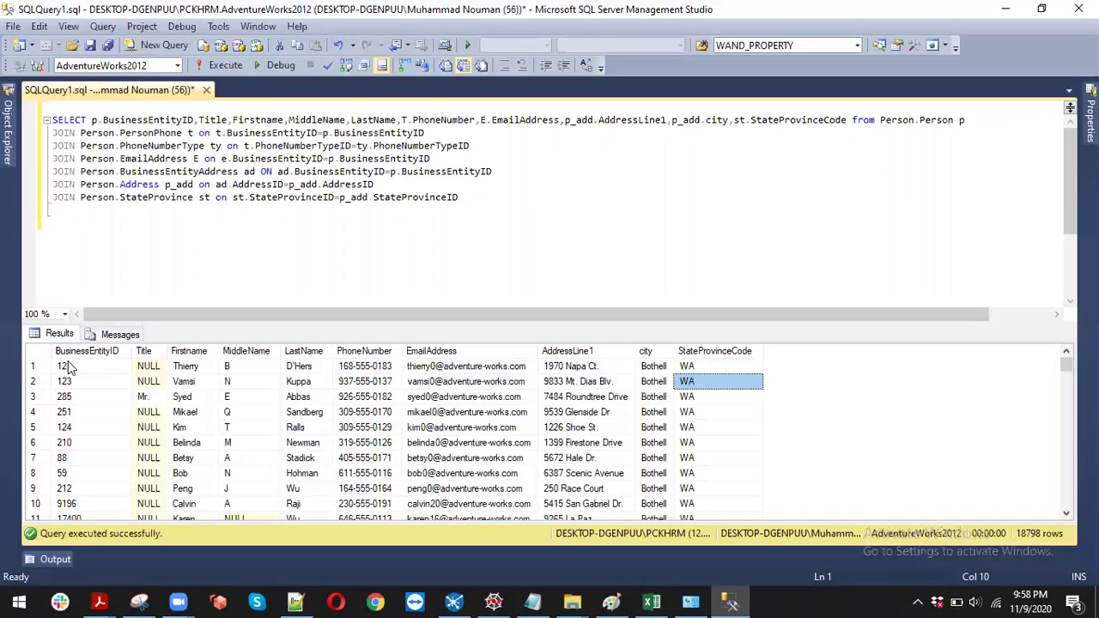
pyautogui.press('Down')
pyautogui.press('Down')
pyautogui.press('Down')
pyautogui.press('Down')
pyautogui.press('Down')
pyautogui.press('Down')
pyautogui.press('Down')
pyautogui.press('Down')
pyautogui.press('Down')
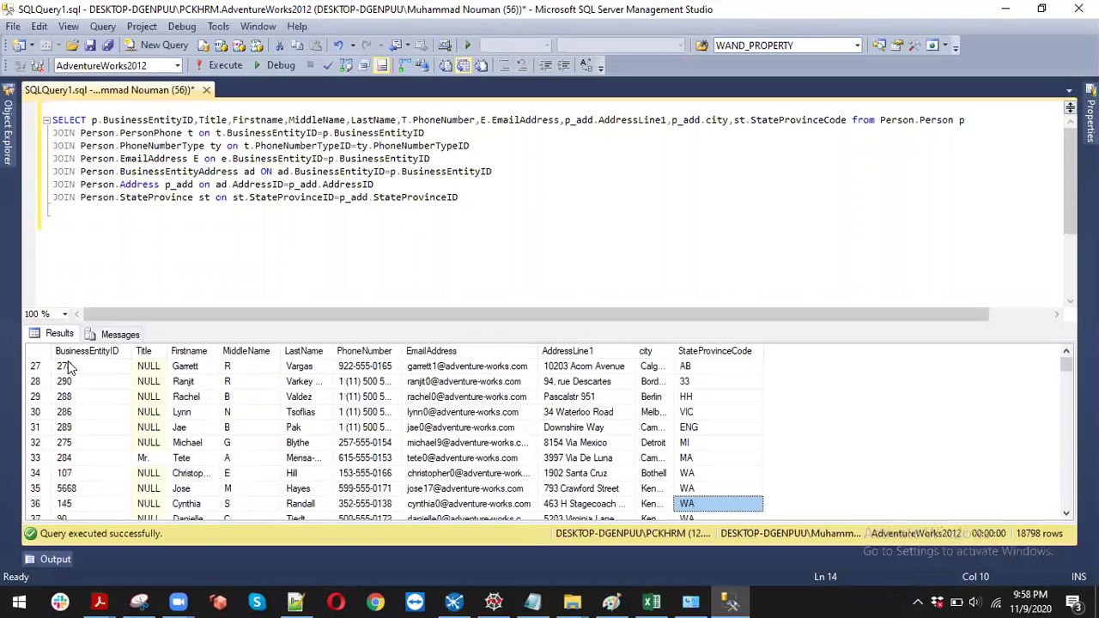
pyautogui.press('Up')
pyautogui.press('Up')
pyautogui.press('Up')
pyautogui.press('Up')
pyautogui.press('Up')
pyautogui.press('Up')
pyautogui.press('Up')
pyautogui.press('Up')
# Review all the fields of result row 28, across to BusinessEntityID and back to StateProvinceCode
pyautogui.press('Left')
pyautogui.press('Left')
pyautogui.press('Left')
pyautogui.press('Left')
pyautogui.press('Left')
pyautogui.press('Left')
pyautogui.press('Left')
pyautogui.press('Left')
pyautogui.press('Left')
pyautogui.press('Right')
pyautogui.press('Right')
pyautogui.press('Right')
pyautogui.press('Right')
pyautogui.press('Right')
pyautogui.press('Right')
pyautogui.press('Right')
pyautogui.press('Right')
pyautogui.press('Right')
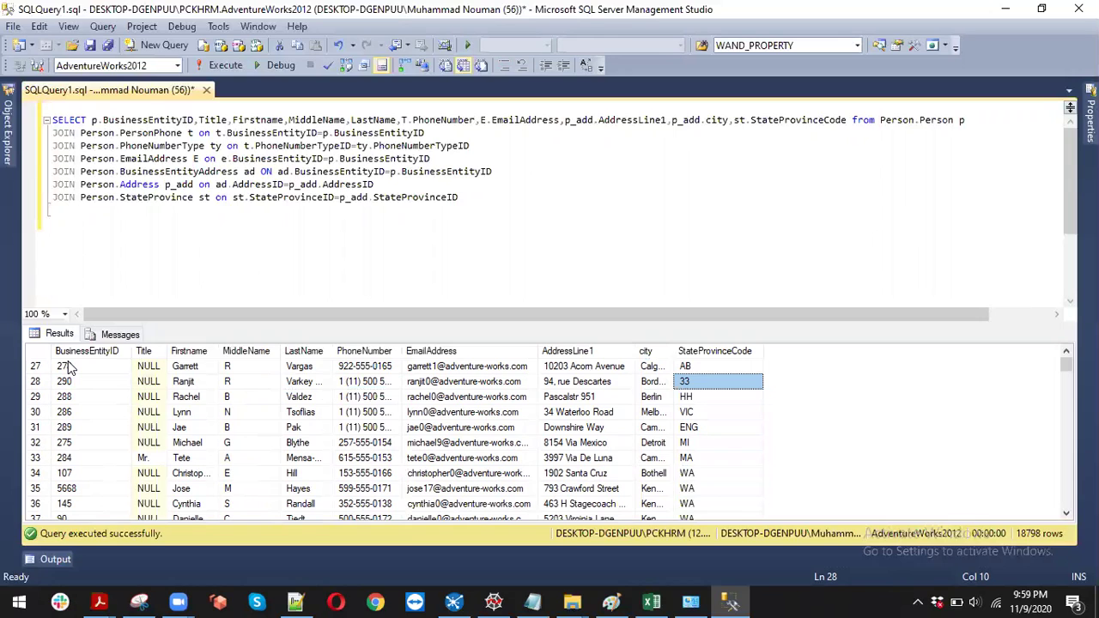
# Switch to Spoon, cancel the open Table input dialog and view the job_load_person job
pyautogui.click(453, 601)
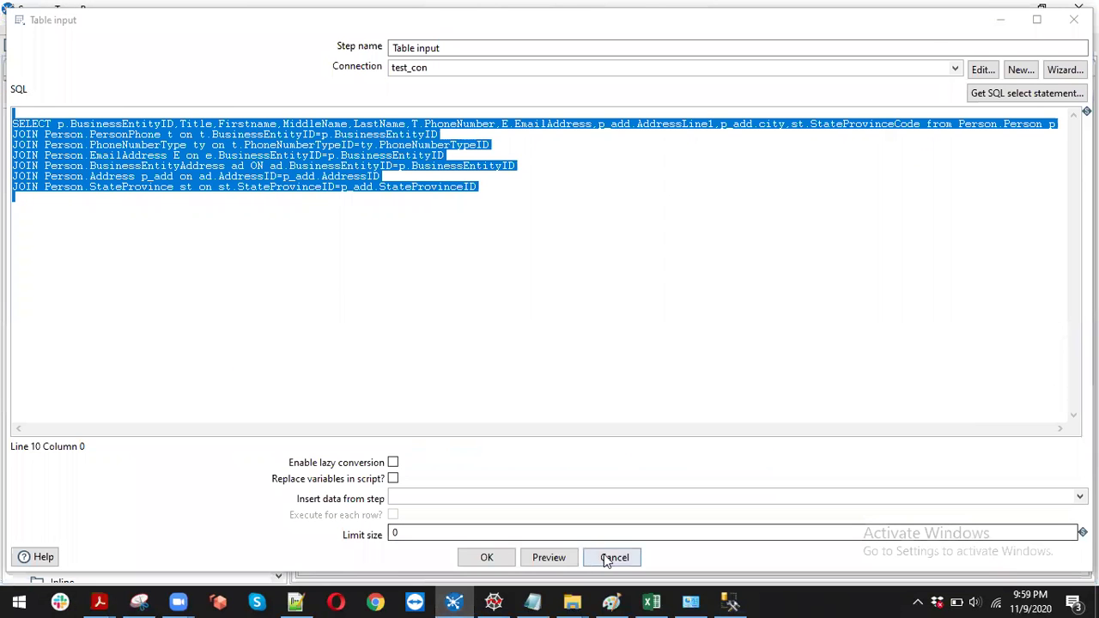
pyautogui.click(606, 559)
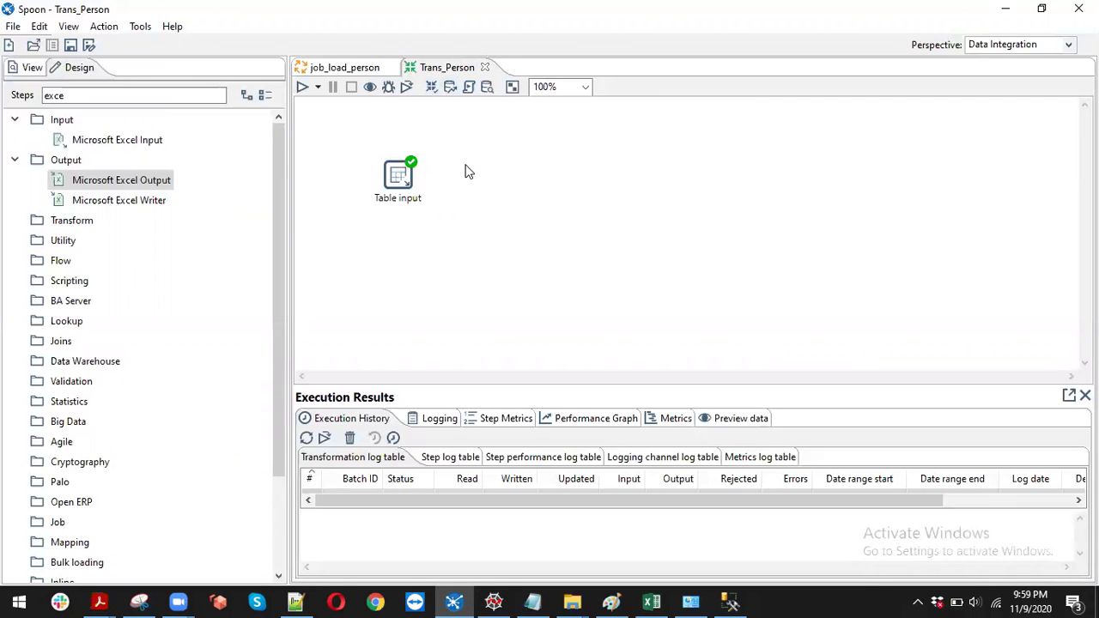
pyautogui.click(352, 68)
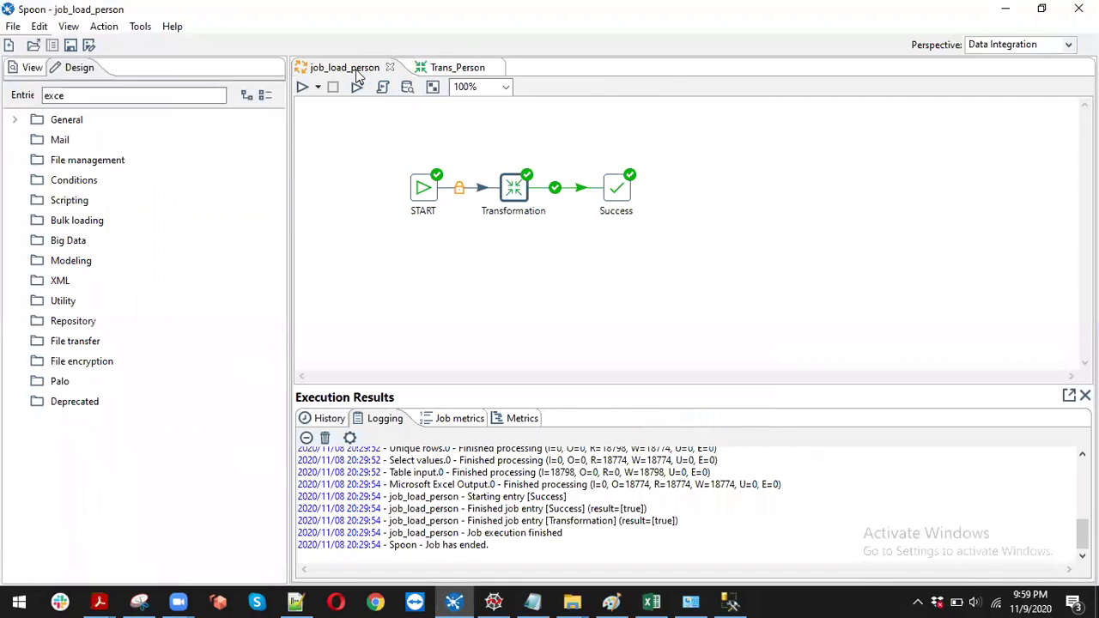
# In the Trans_Person transformation, replace the existing Table input step with a new Table input step
pyautogui.click(445, 70)
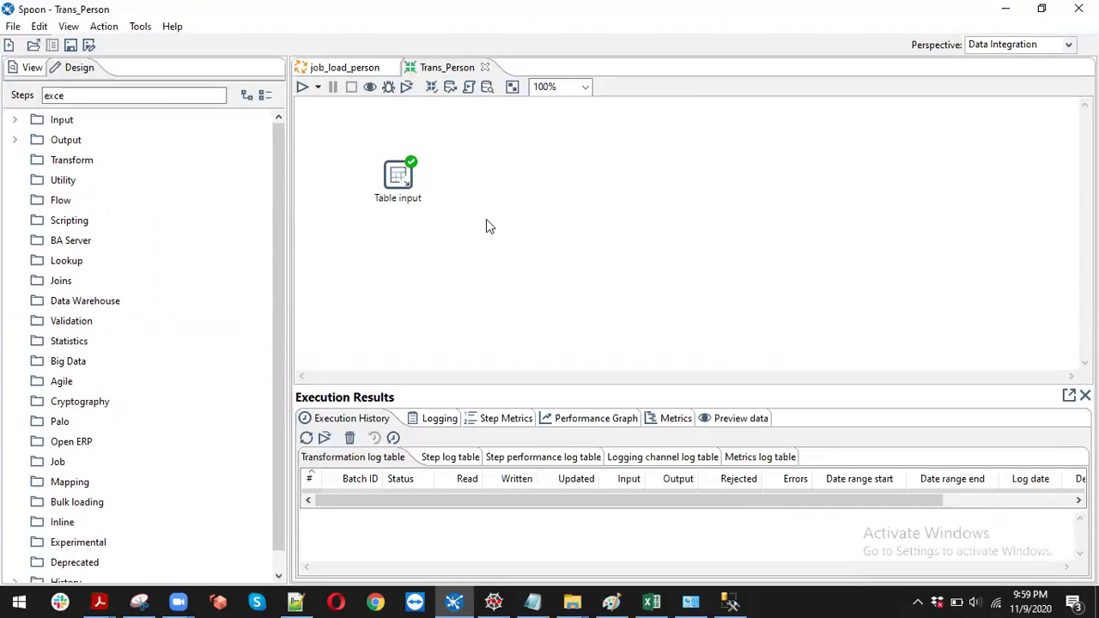
pyautogui.moveTo(396, 178); pyautogui.dragTo(460, 179)
pyautogui.press('Delete')
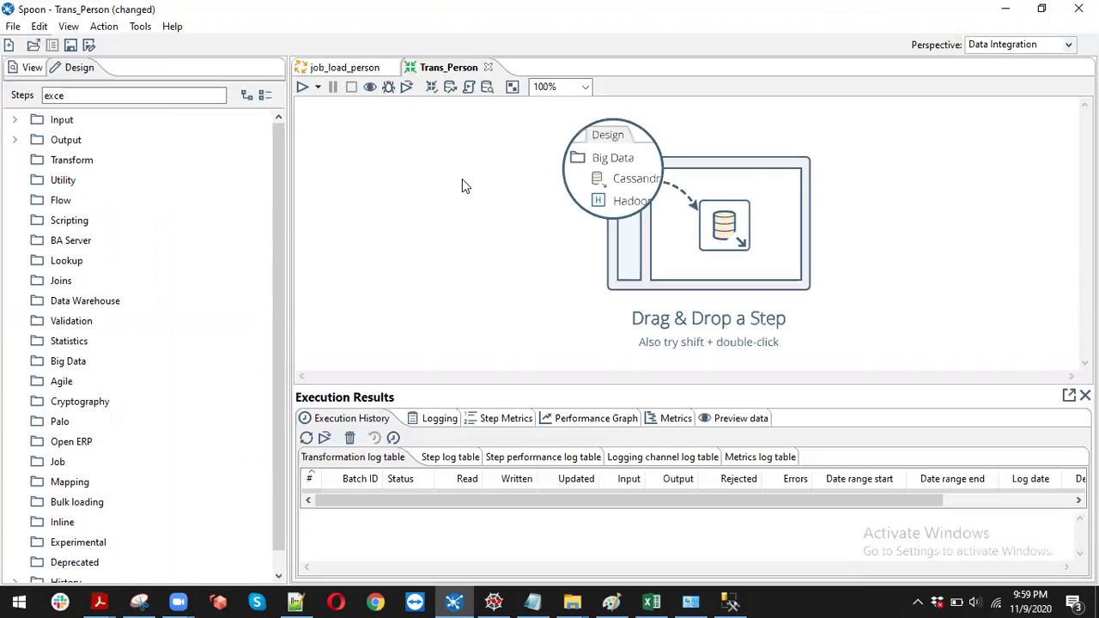
pyautogui.click(152, 100)
pyautogui.hotkey('ctrl', 'a')
pyautogui.press('BackSpace')
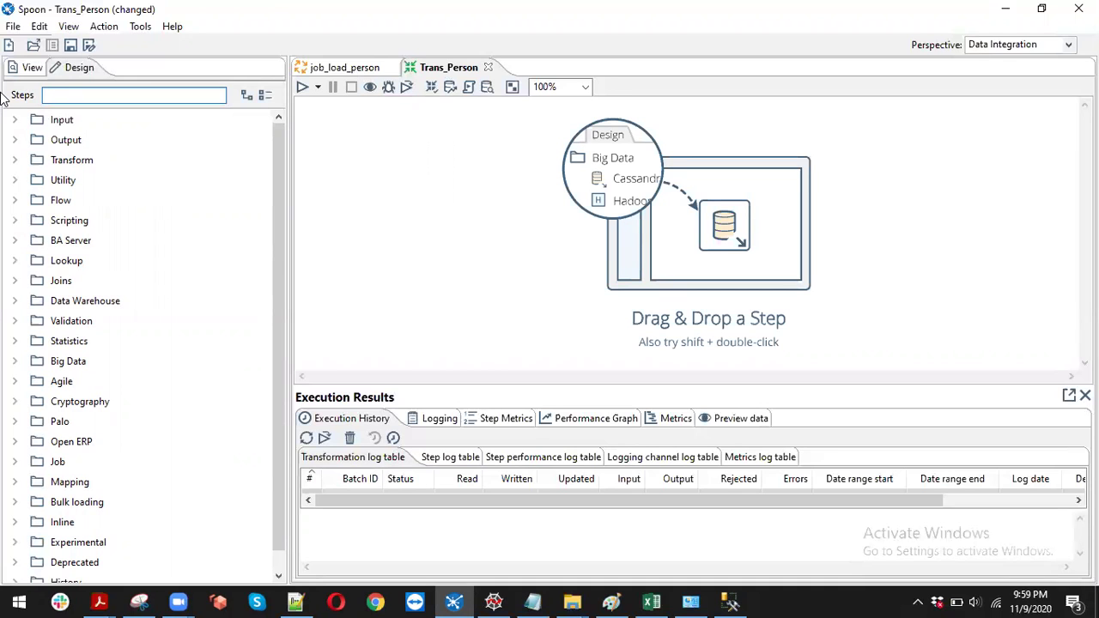
pyautogui.write('Table')
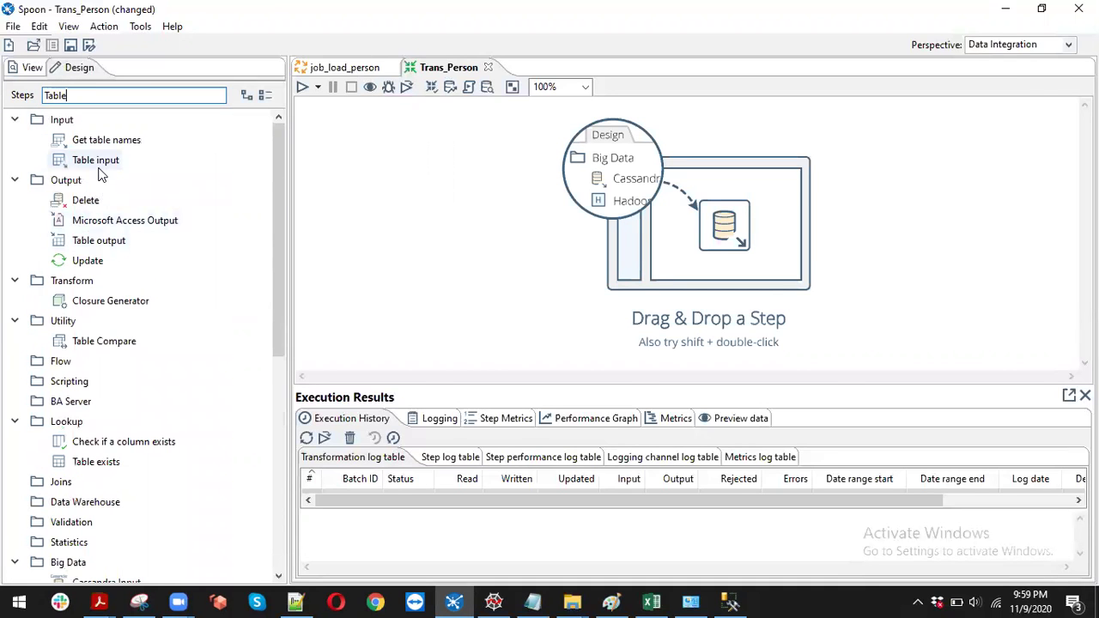
pyautogui.moveTo(97, 162); pyautogui.dragTo(437, 171)
# Set the new Table input's connection to test_con and clear its placeholder SQL statement
pyautogui.doubleClick(437, 169)
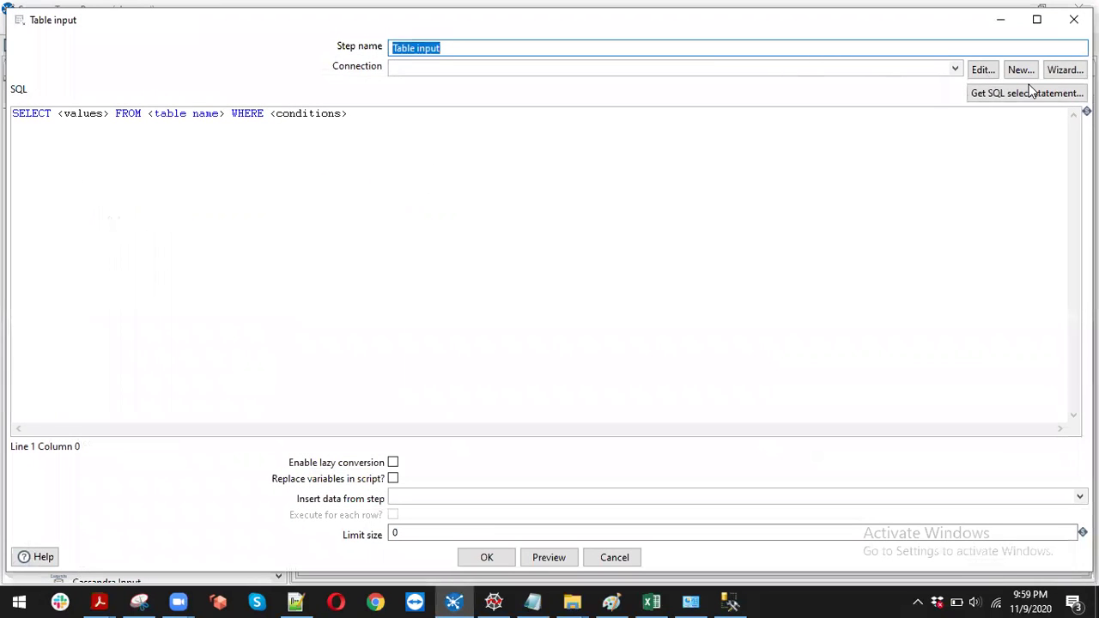
pyautogui.click(954, 69)
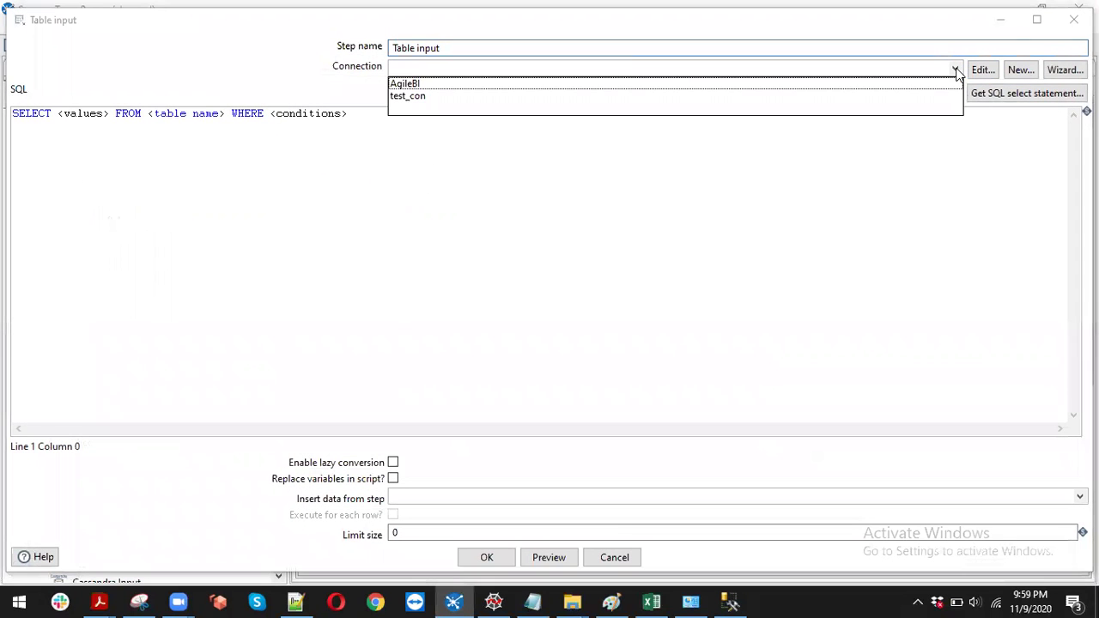
pyautogui.click(466, 95)
pyautogui.click(393, 130)
pyautogui.moveTo(393, 130); pyautogui.dragTo(119, 120)
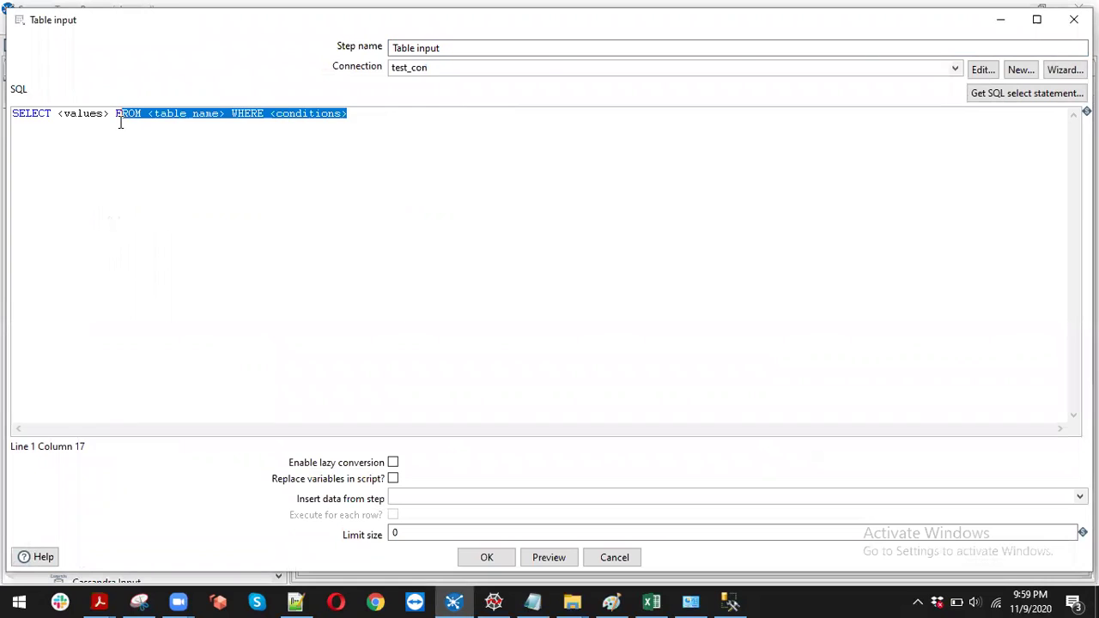
pyautogui.click(790, 128)
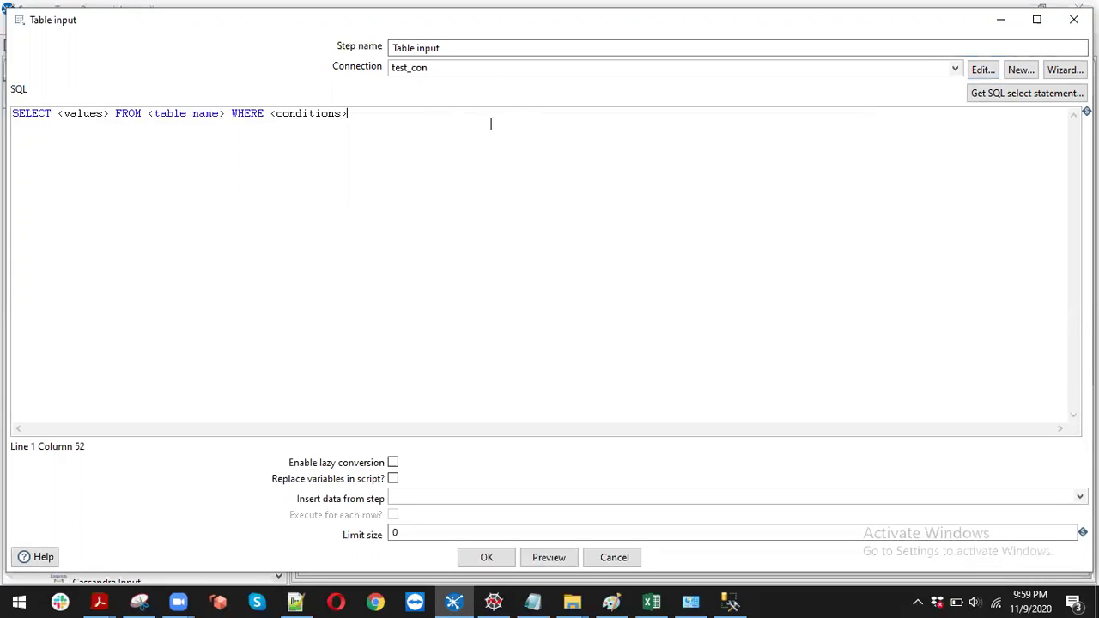
pyautogui.hotkey('ctrl', 'a')
pyautogui.press('Delete')
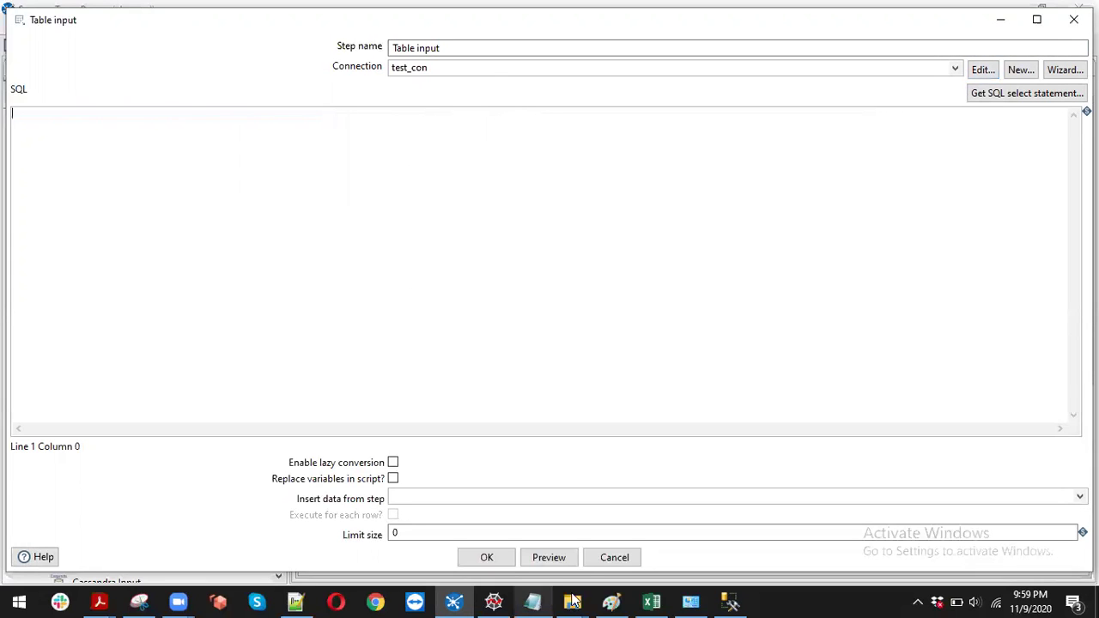
# Copy the whole person query from SQL Server Management Studio into the Table input's SQL statement
pyautogui.click(730, 601)
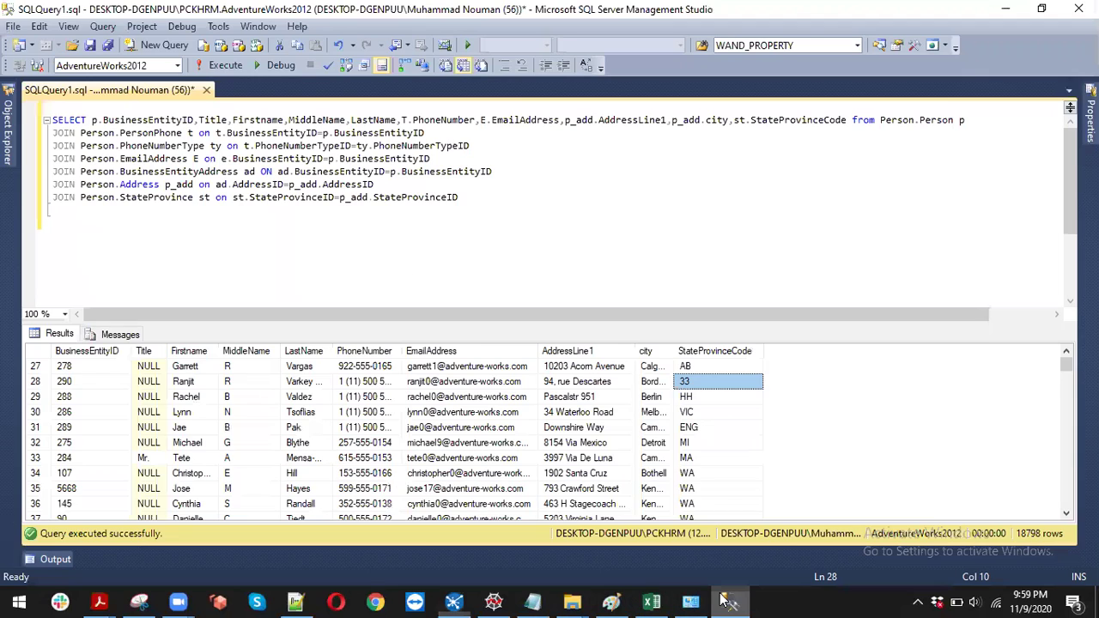
pyautogui.click(373, 301)
pyautogui.hotkey('ctrl', 'a')
pyautogui.hotkey('ctrl', 'c')
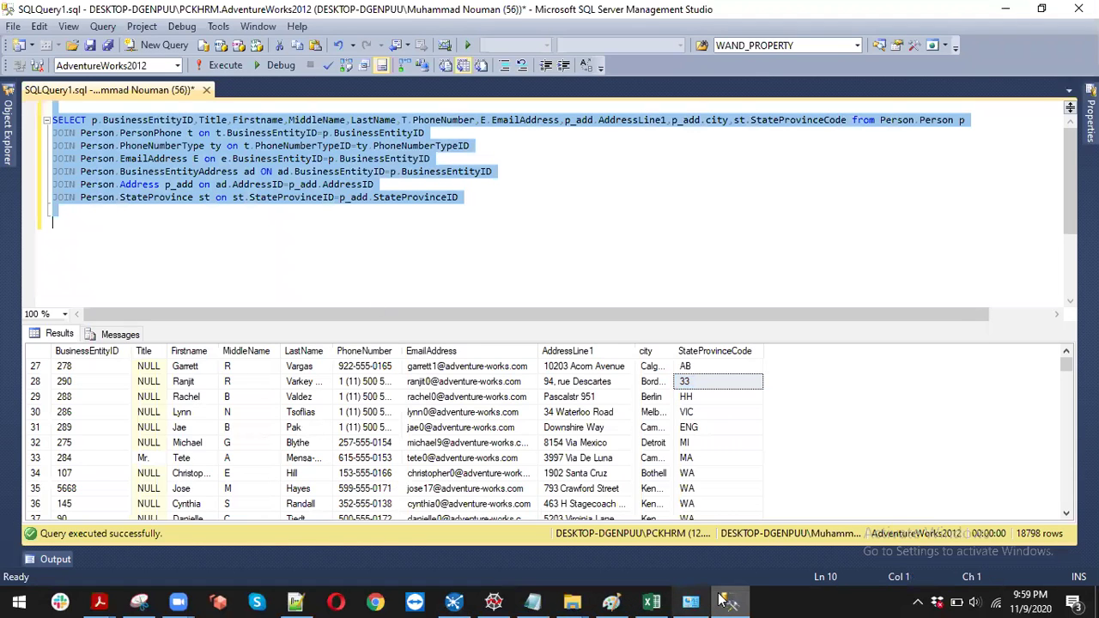
pyautogui.click(729, 601)
pyautogui.hotkey('ctrl', 'v')
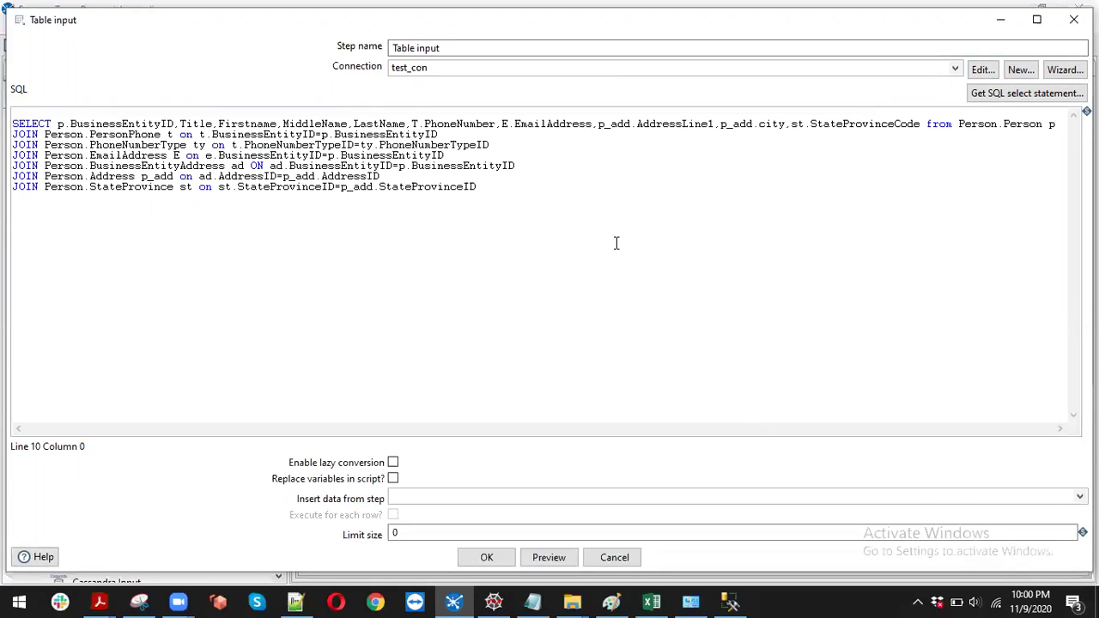
# Preview 3 rows of the Table input's data and close the preview
pyautogui.click(548, 557)
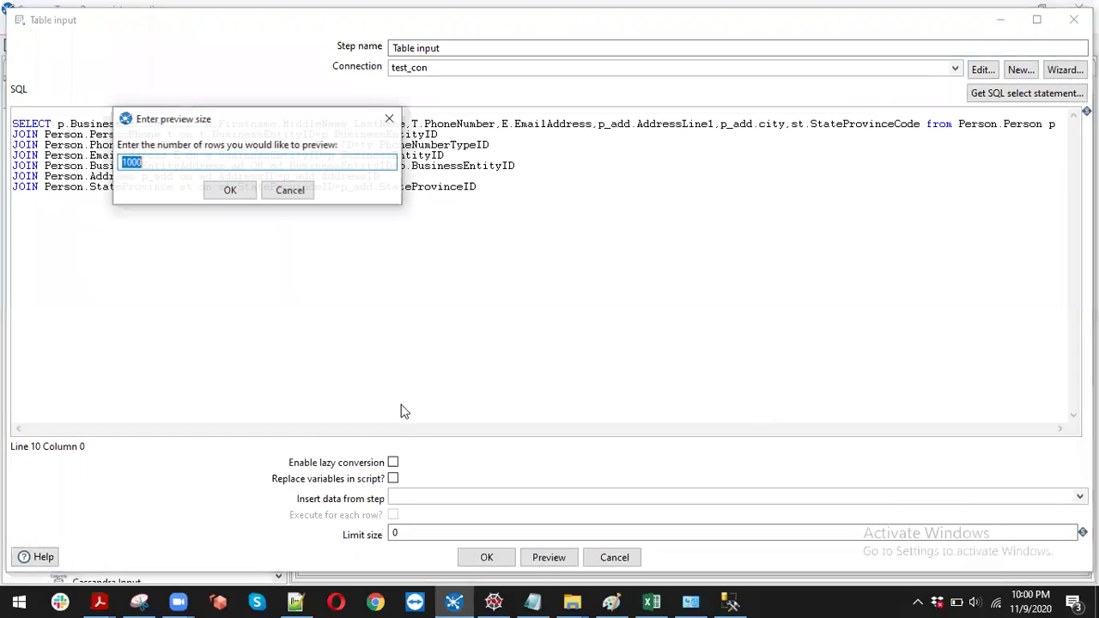
pyautogui.press('BackSpace')
pyautogui.write('3')
pyautogui.press('Return')
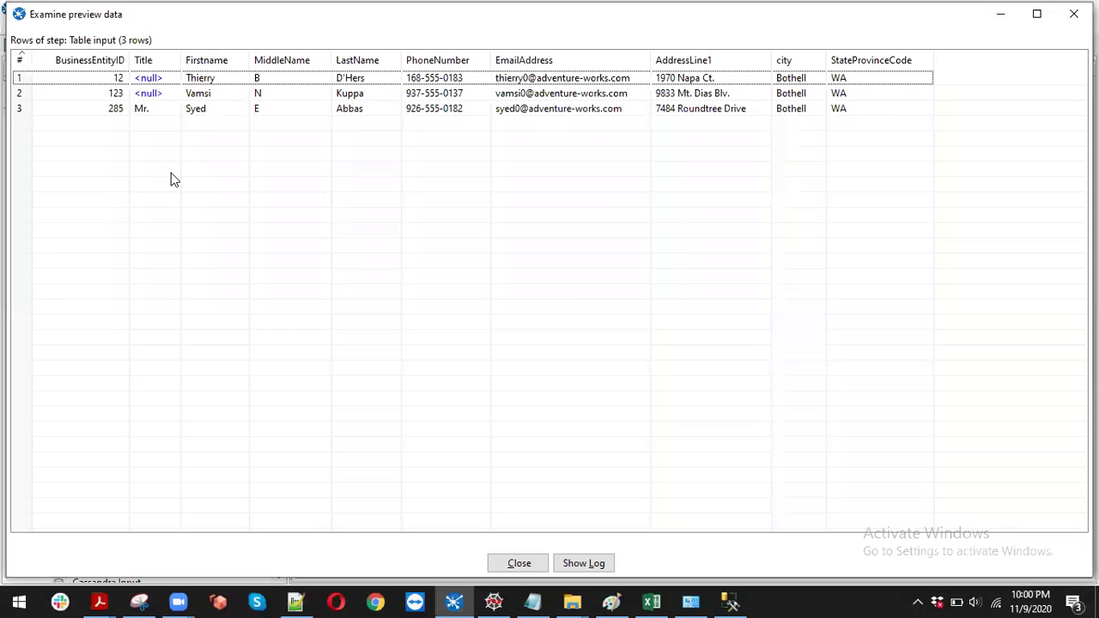
pyautogui.click(512, 562)
# Accept the Table input settings and save the Trans_Person transformation
pyautogui.click(512, 558)
pyautogui.click(81, 99)
pyautogui.hotkey('ctrl', 's')
pyautogui.doubleClick(82, 98)
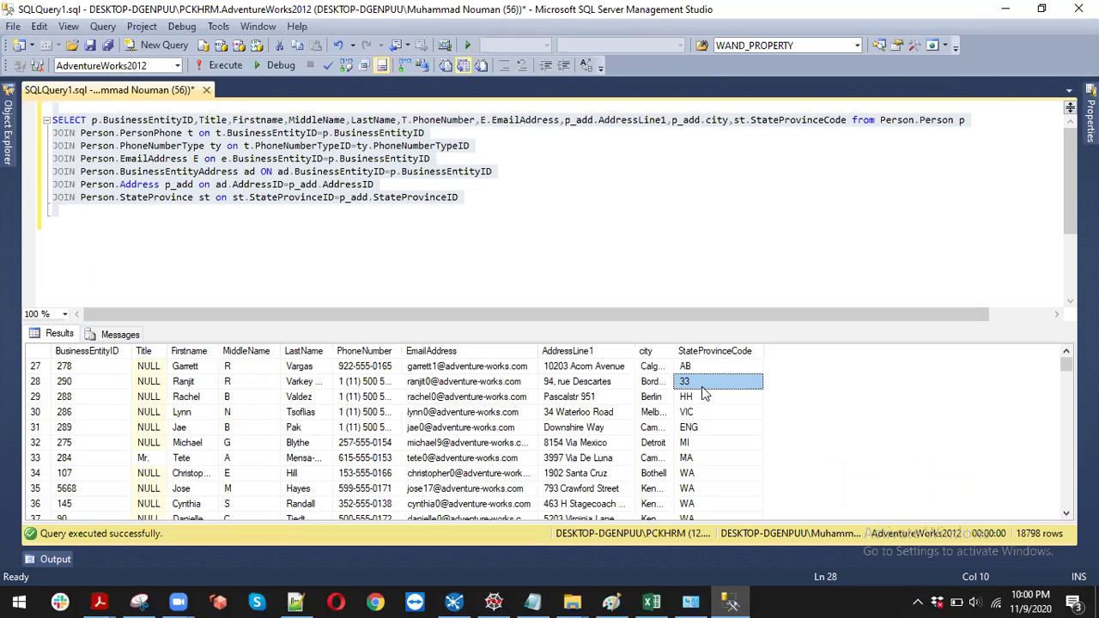
# Check the Firstname, MiddleName and LastName columns of the query results in SQL Server Management Studio
pyautogui.click(197, 367)
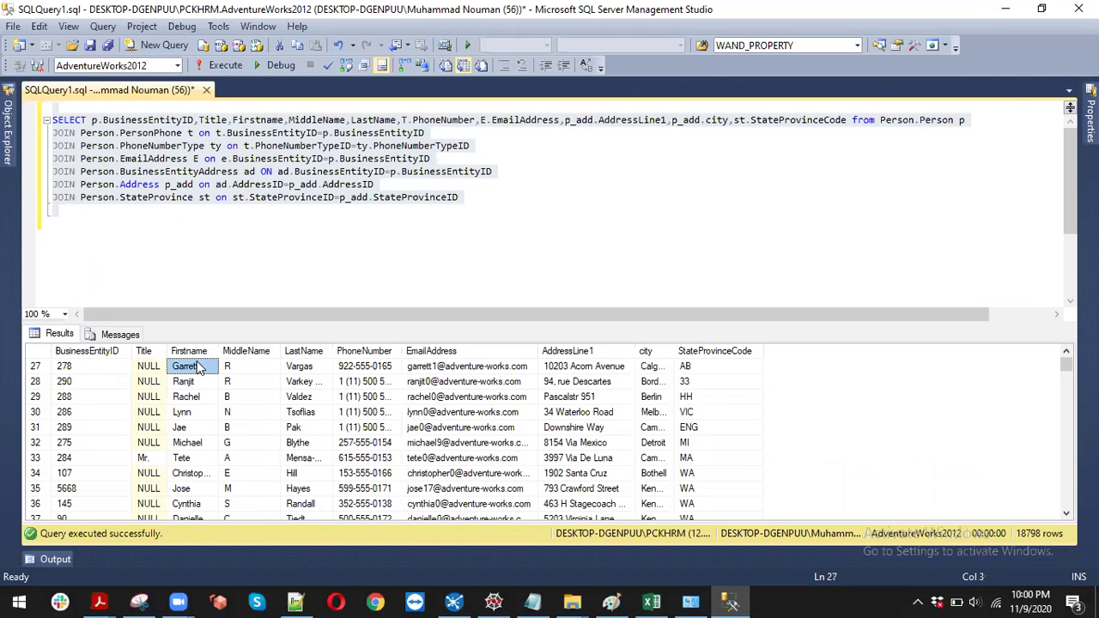
pyautogui.click(258, 352)
pyautogui.click(329, 368)
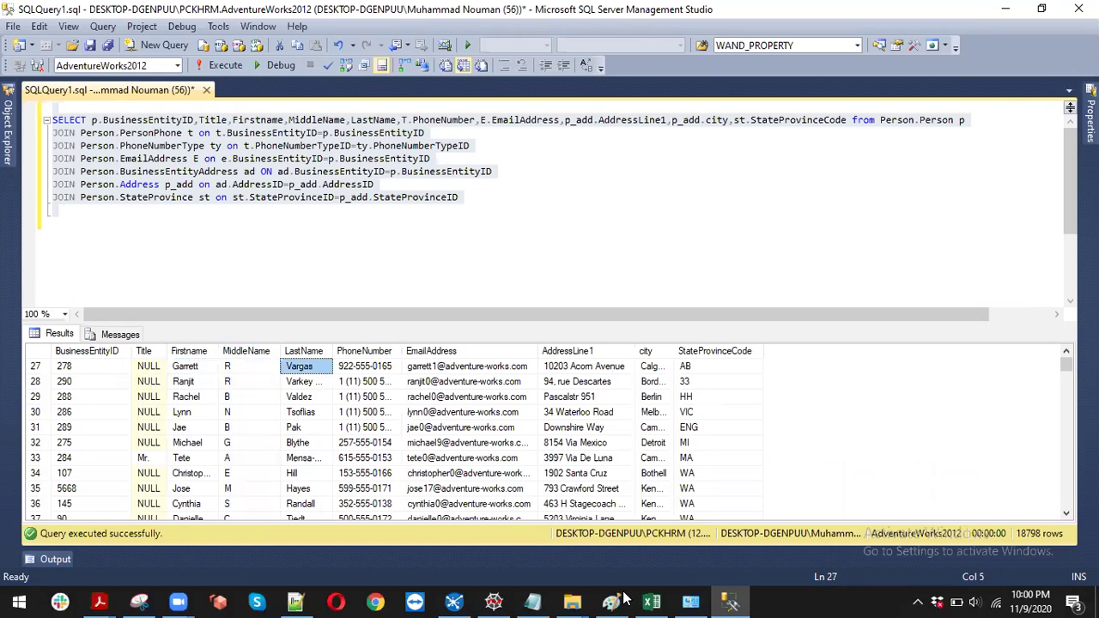
# Switch back to Spoon, search the steps for "string" and place a Replace in string step beside Table input
pyautogui.click(454, 601)
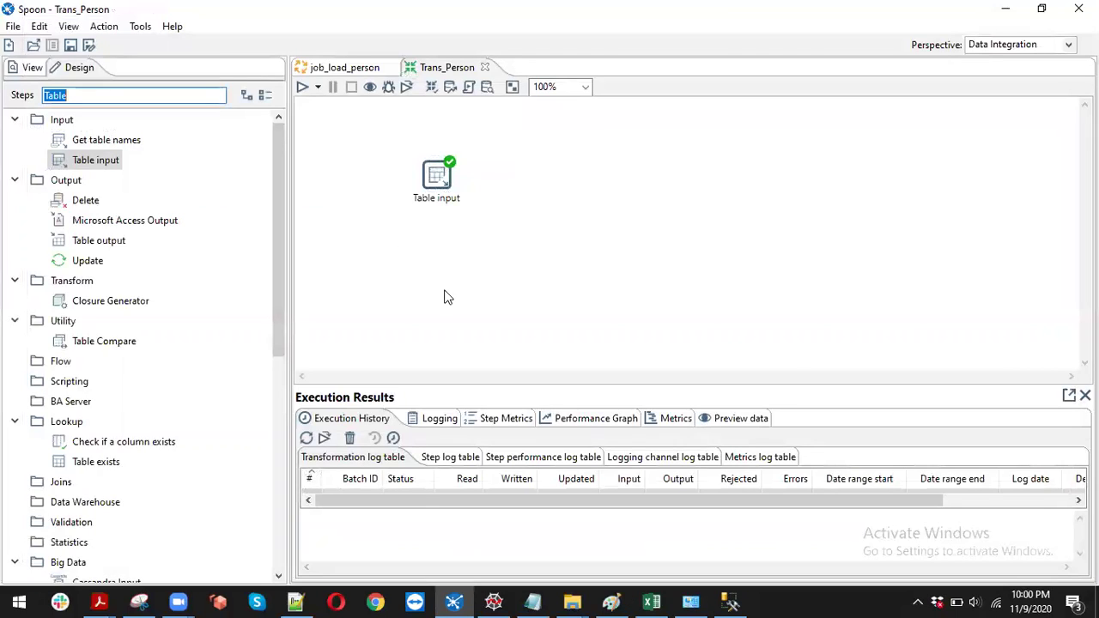
pyautogui.press('BackSpace')
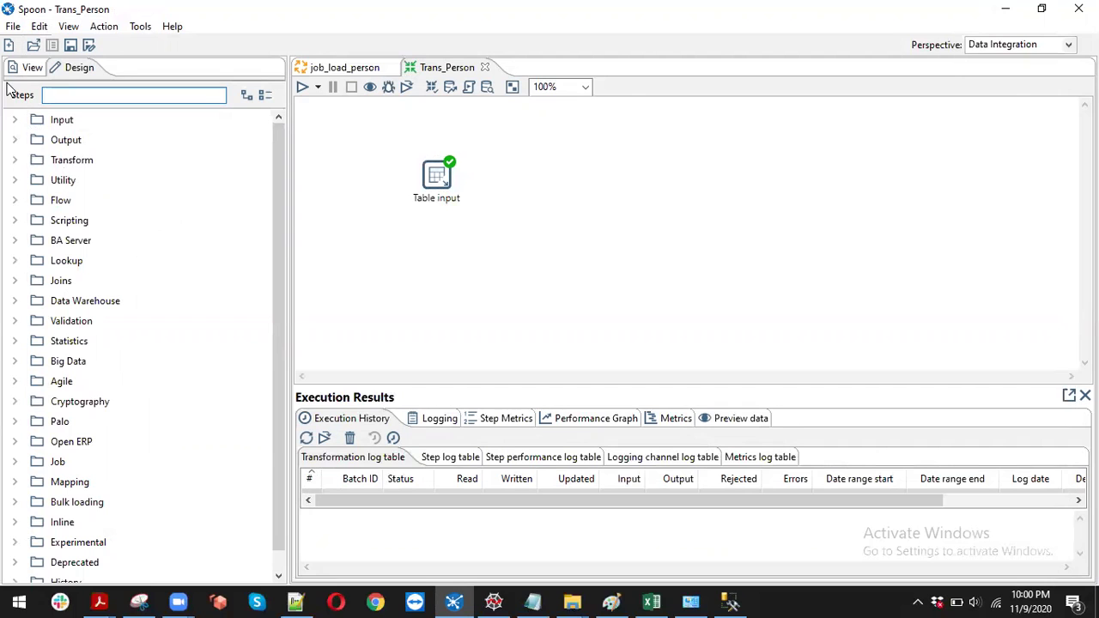
pyautogui.write('string')
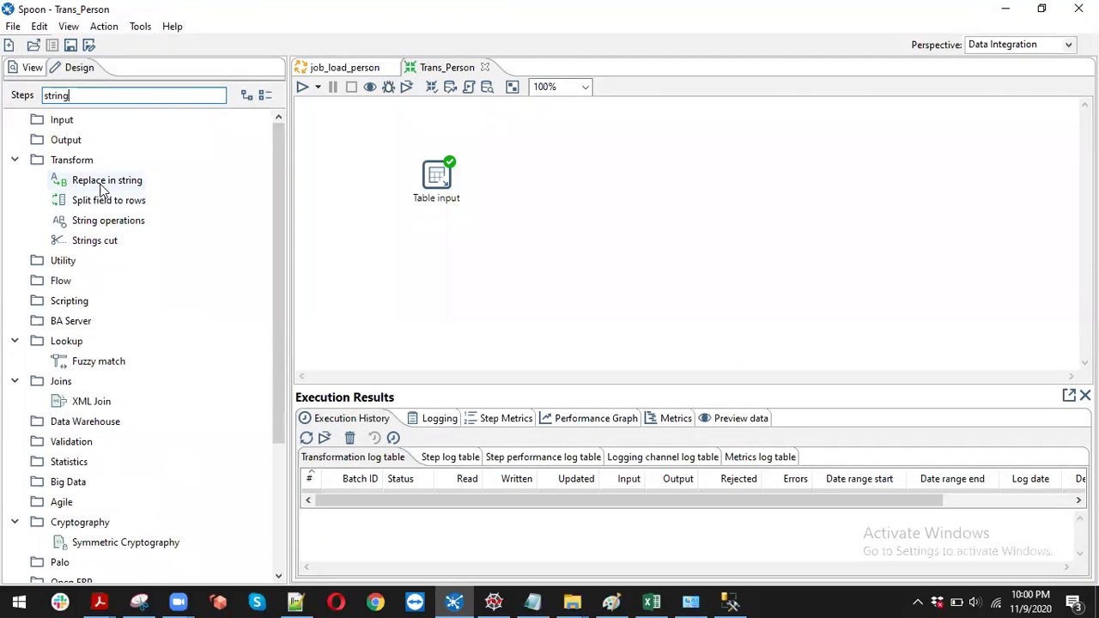
pyautogui.moveTo(98, 183); pyautogui.dragTo(540, 176)
# Connect Table input to Replace in string with a hop and open the Replace in string settings
pyautogui.moveTo(463, 225)
pyautogui.moveTo(458, 224)
pyautogui.mouseDown()
pyautogui.moveTo(535, 177)
pyautogui.moveTo(546, 182)
pyautogui.mouseUp()
pyautogui.doubleClick(547, 182)
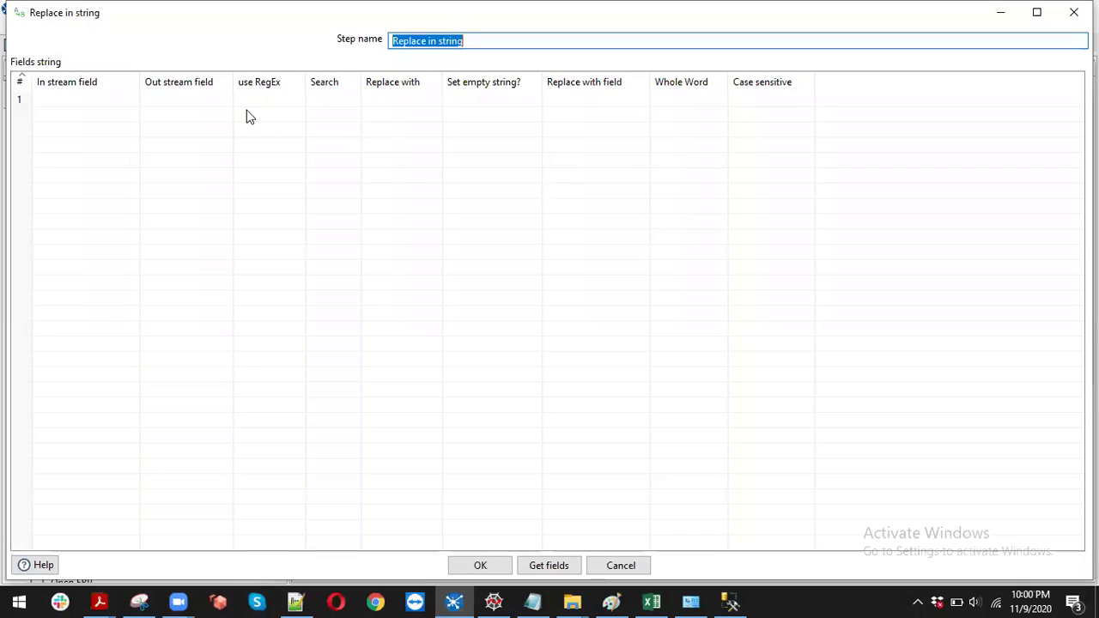
# Load the incoming fields into Replace in string and delete every row except StateProvinceCode
pyautogui.click(46, 101)
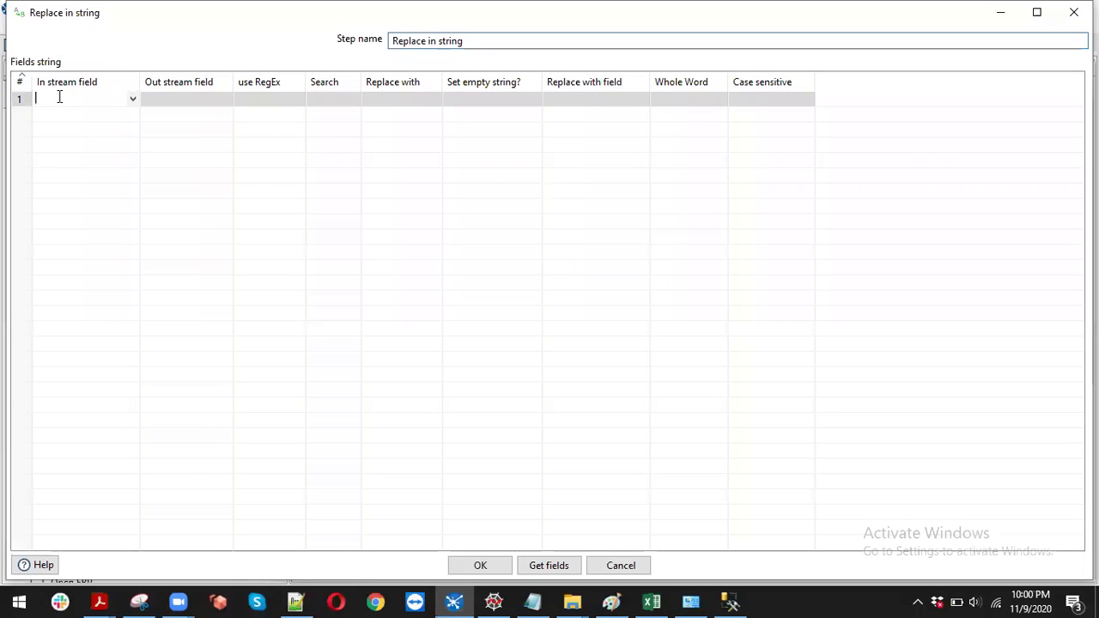
pyautogui.click(546, 567)
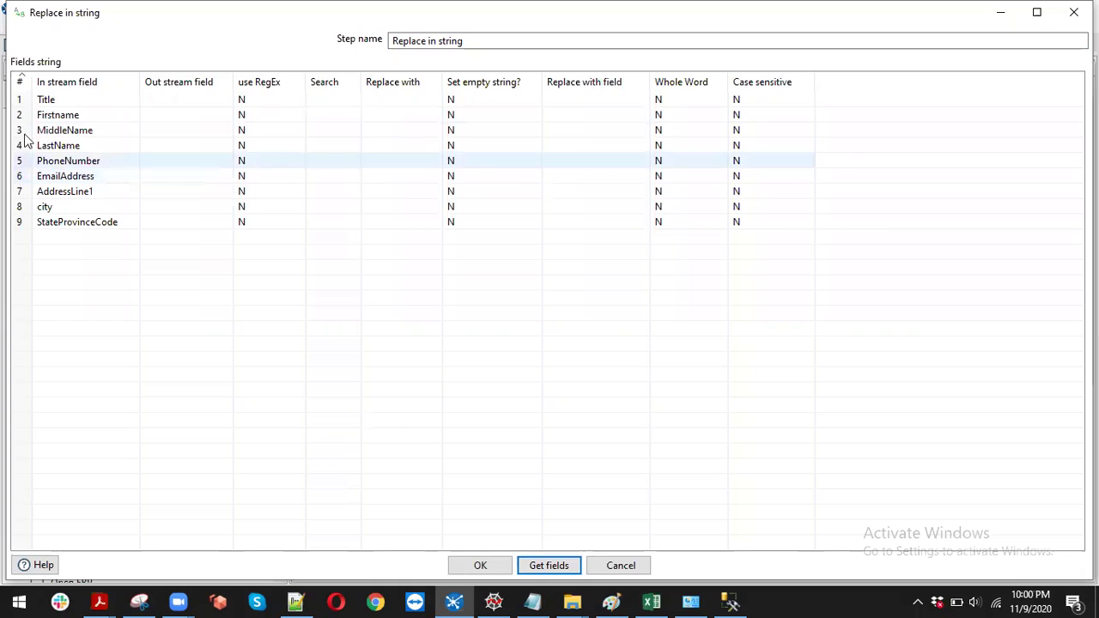
pyautogui.click(24, 102)
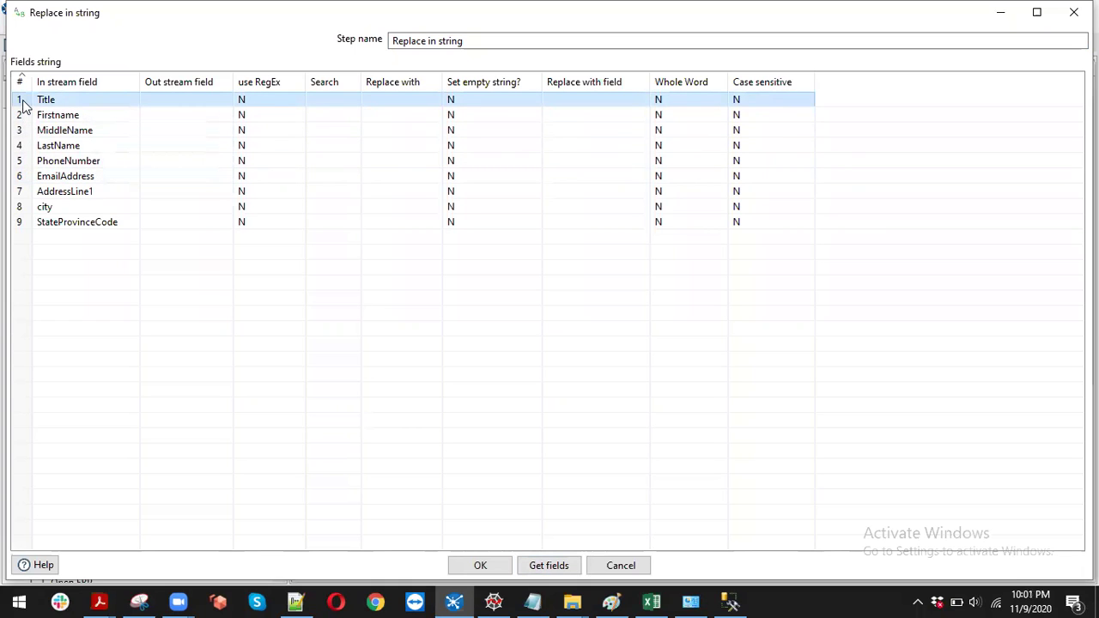
pyautogui.press('Delete')
pyautogui.press('Delete')
pyautogui.press('Delete')
pyautogui.press('Delete')
pyautogui.press('Delete')
pyautogui.press('Delete')
pyautogui.press('Delete')
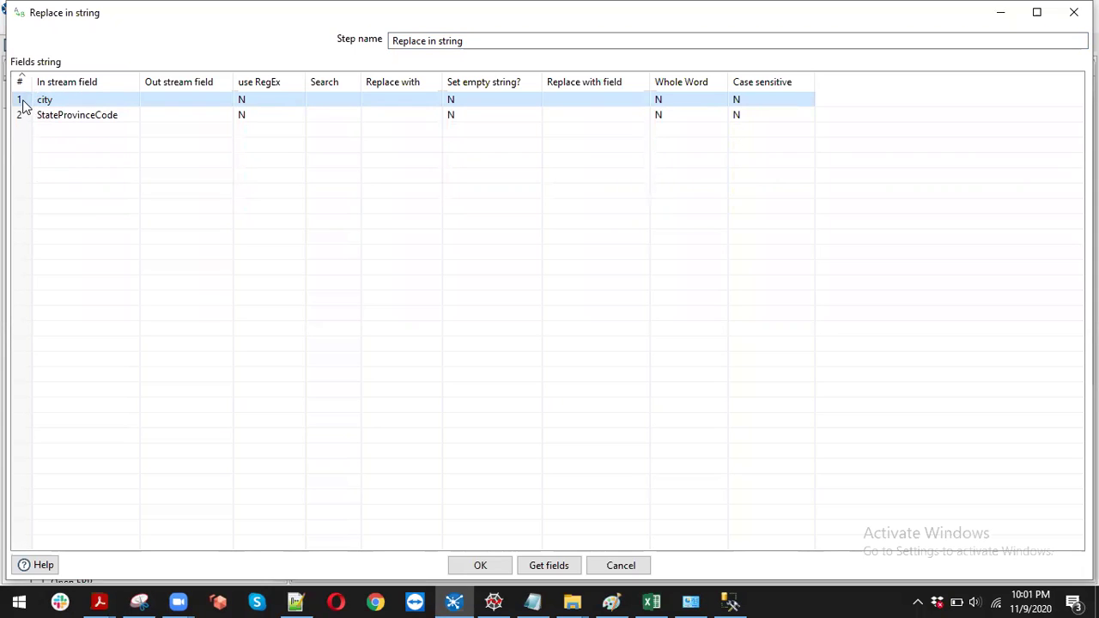
pyautogui.press('Delete')
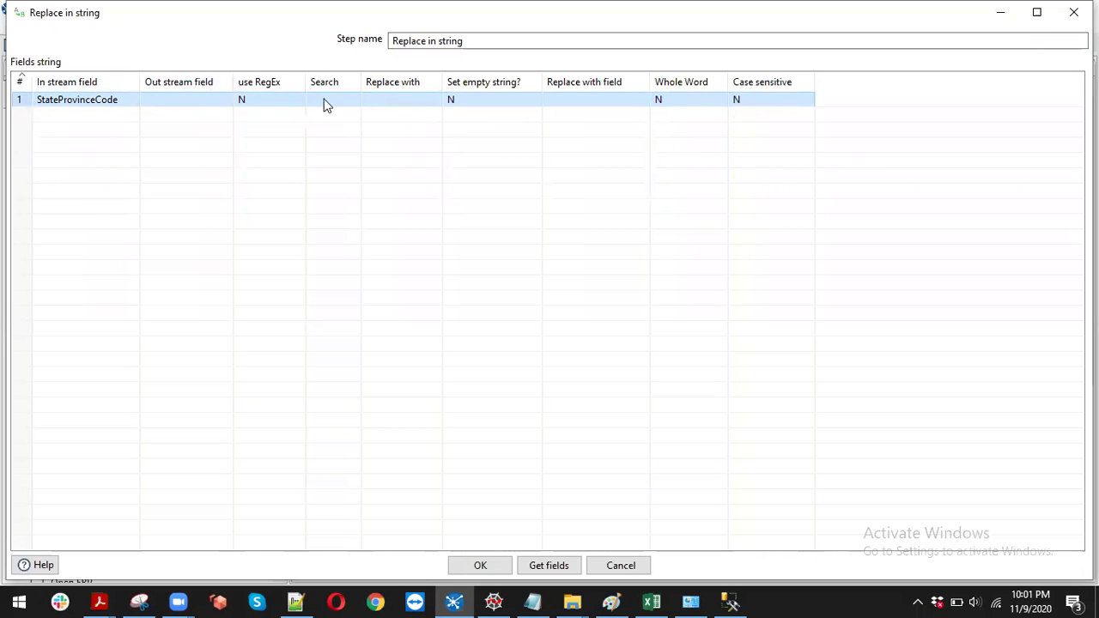
# Set use RegEx to Y for the StateProvinceCode row and open its Search cell for editing
pyautogui.click(295, 101)
pyautogui.click(298, 100)
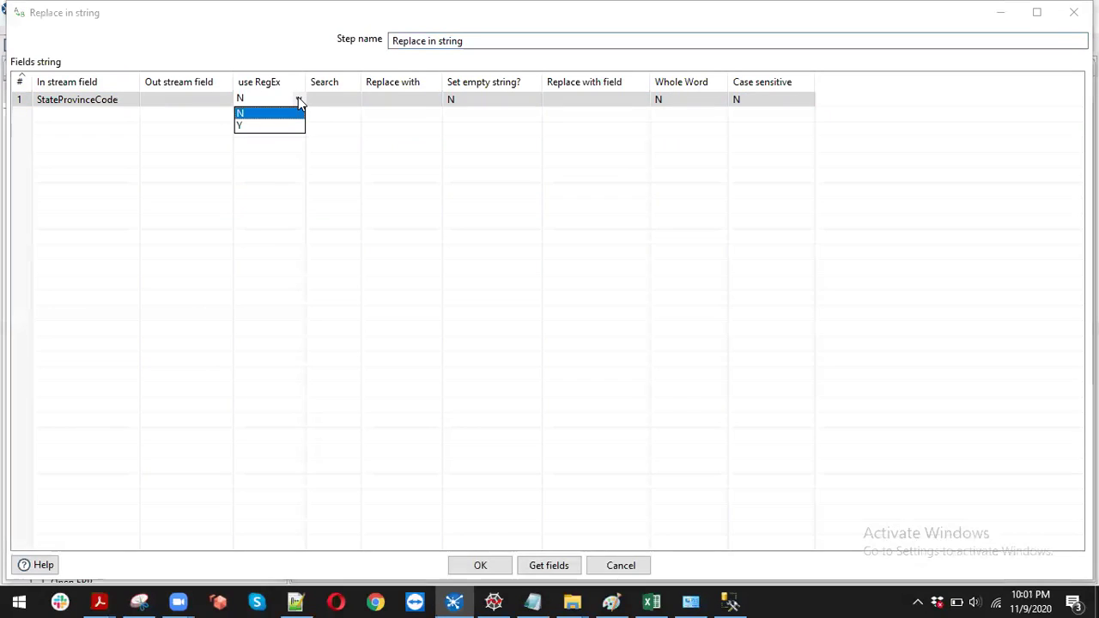
pyautogui.click(265, 129)
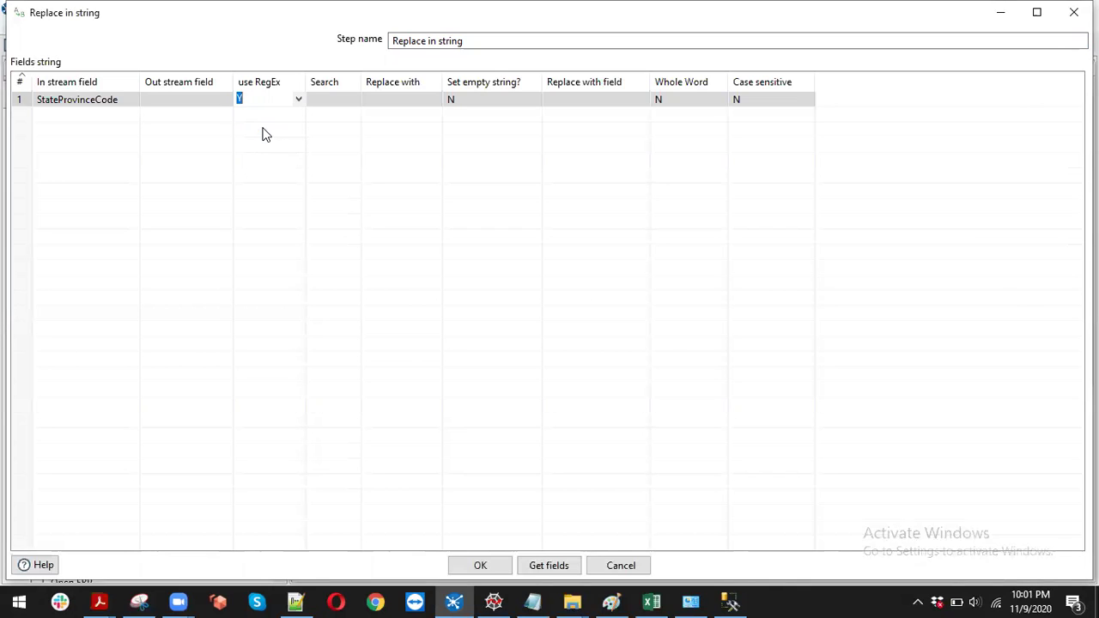
pyautogui.click(335, 102)
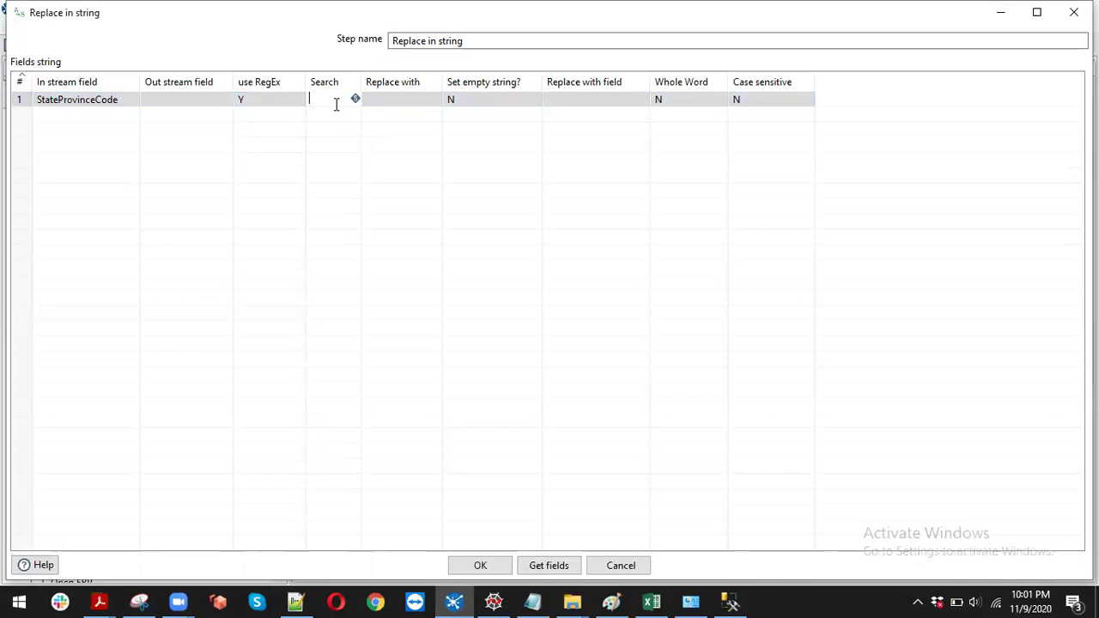
# Switch to Chrome, search Google for "regix to remove number" and open the Stack Overflow and Regex Tester results in separate tabs
pyautogui.click(375, 601)
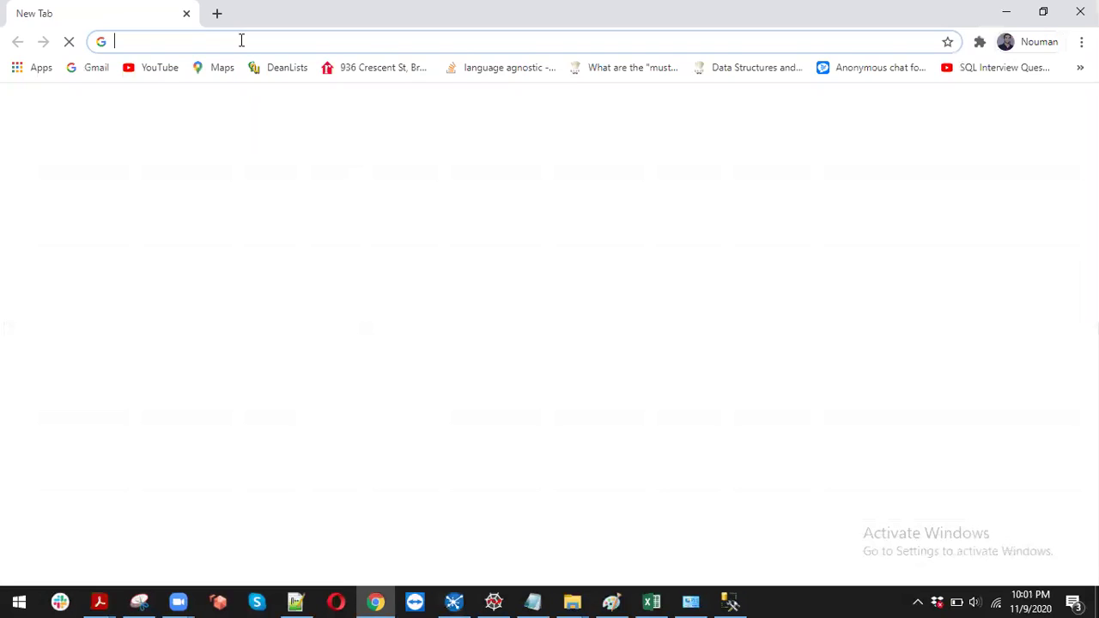
pyautogui.click(241, 39)
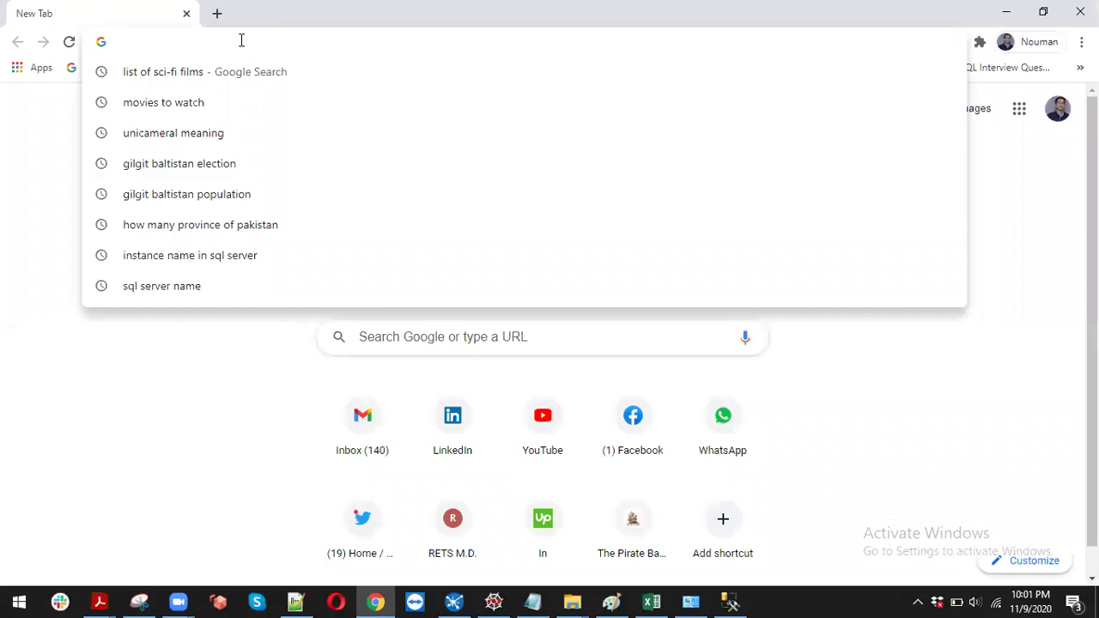
pyautogui.write('regix to')
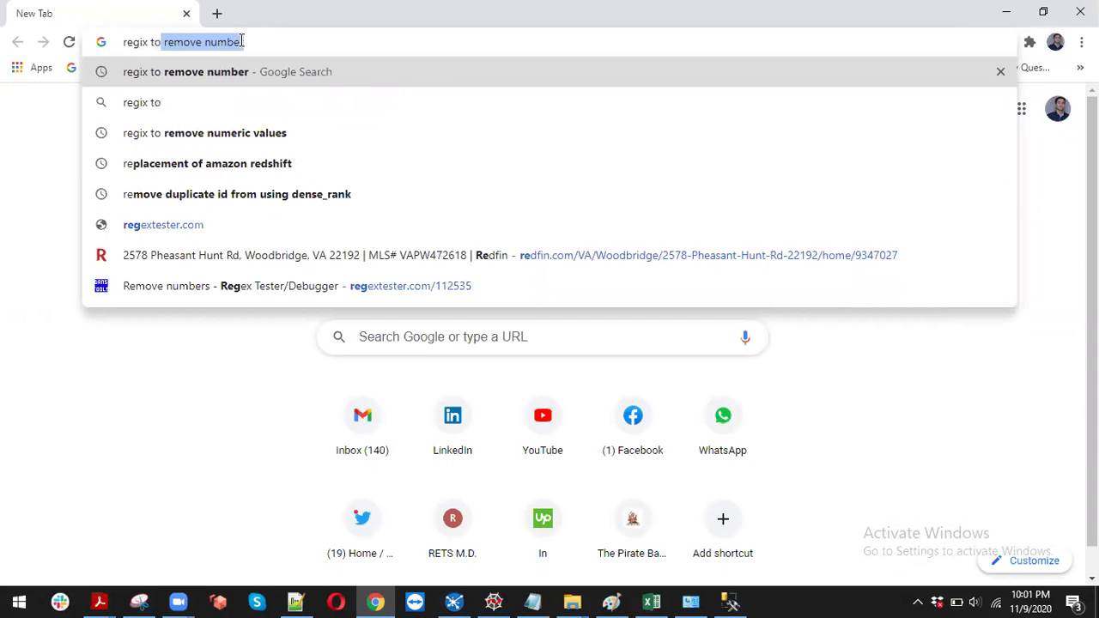
pyautogui.press('Return')
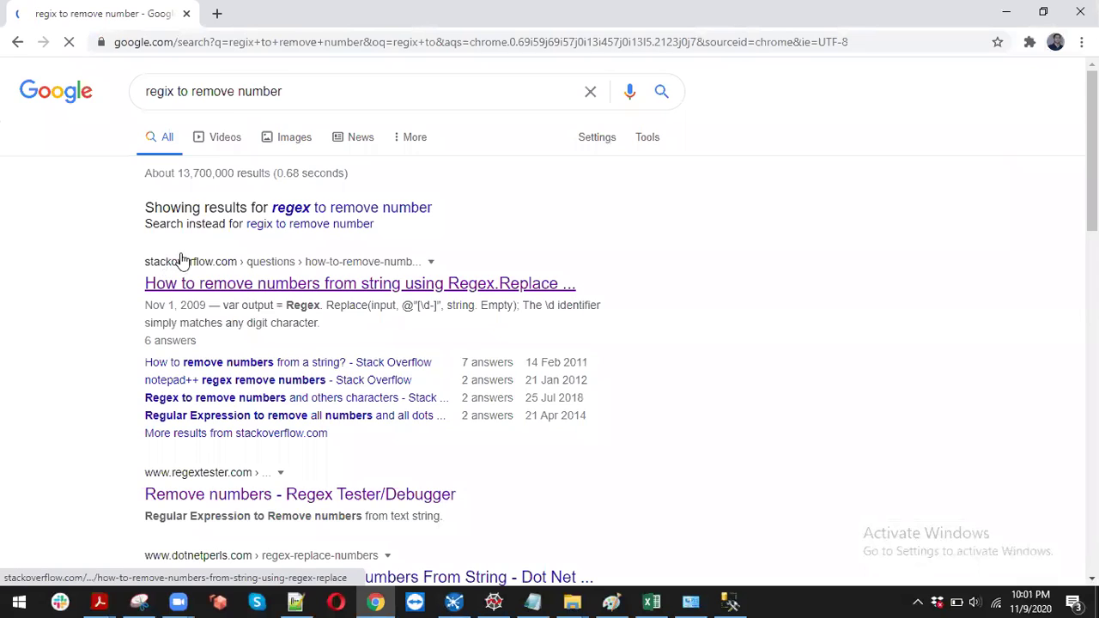
pyautogui.rightClick(194, 265)
pyautogui.click(213, 275)
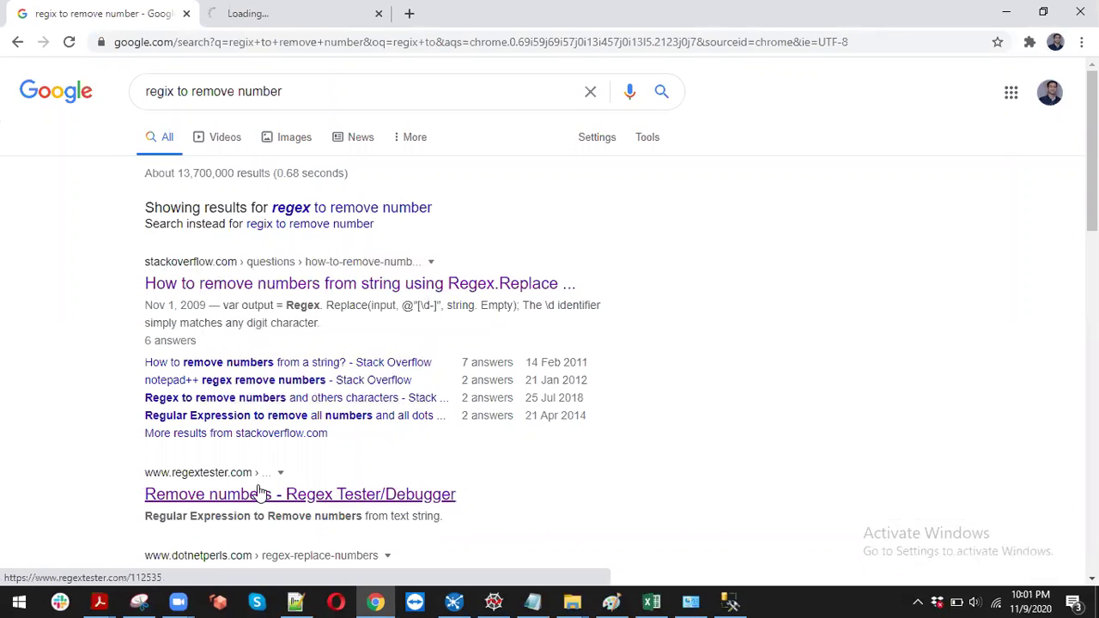
pyautogui.rightClick(258, 362)
pyautogui.click(314, 371)
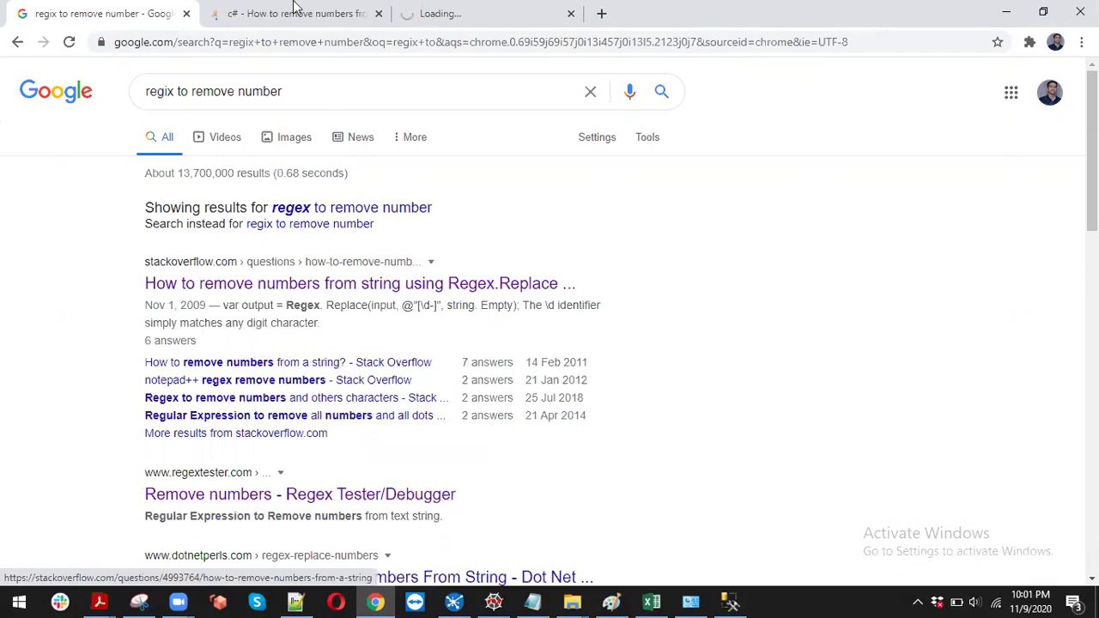
# Read through the Stack Overflow answers on removing numbers from a string with Regex.Replace
pyautogui.click(292, 12)
pyautogui.press('Down')
pyautogui.press('Down')
pyautogui.press('Down')
pyautogui.press('Down')
pyautogui.press('Down')
pyautogui.press('Down')
pyautogui.press('Down')
pyautogui.press('Down')
pyautogui.press('Down')
pyautogui.press('Down')
pyautogui.press('Down')
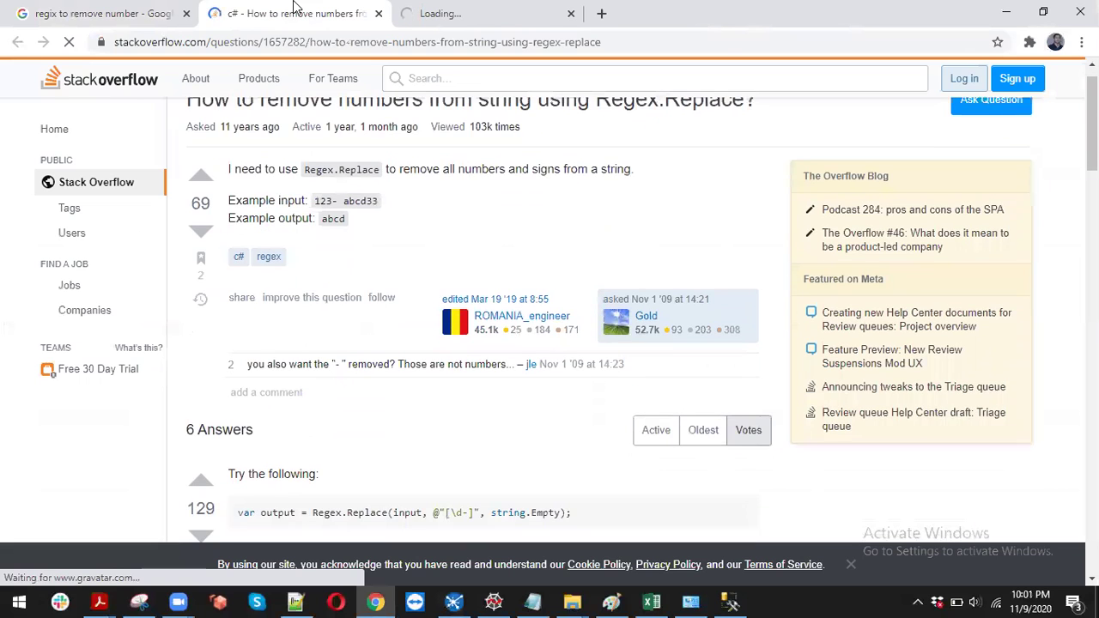
pyautogui.press('pagedown')
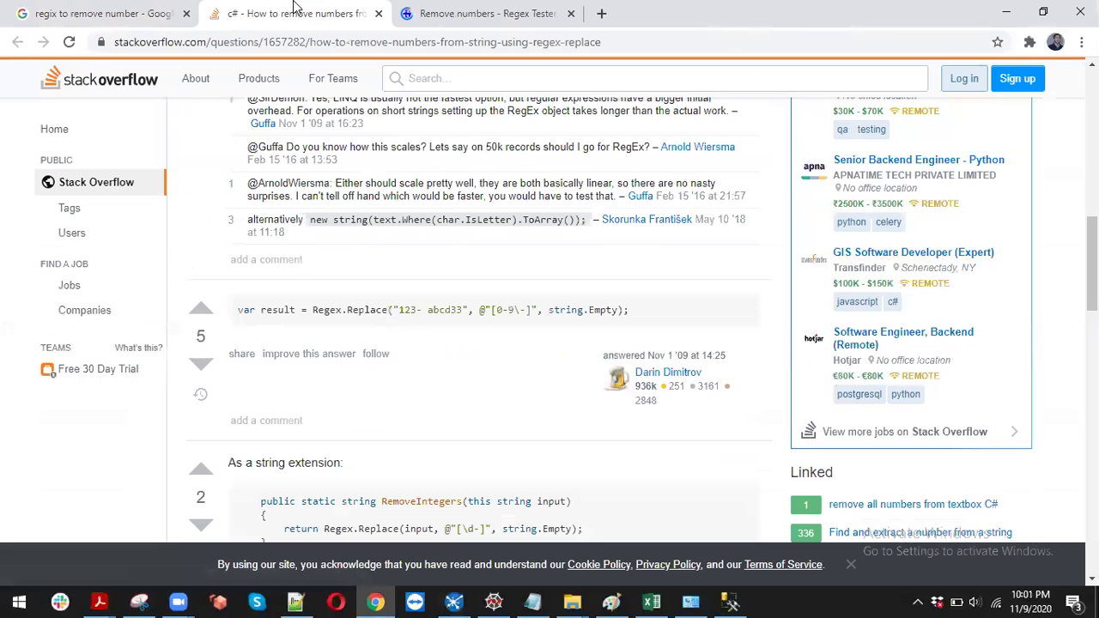
pyautogui.press('pagedown')
pyautogui.press('pagedown')
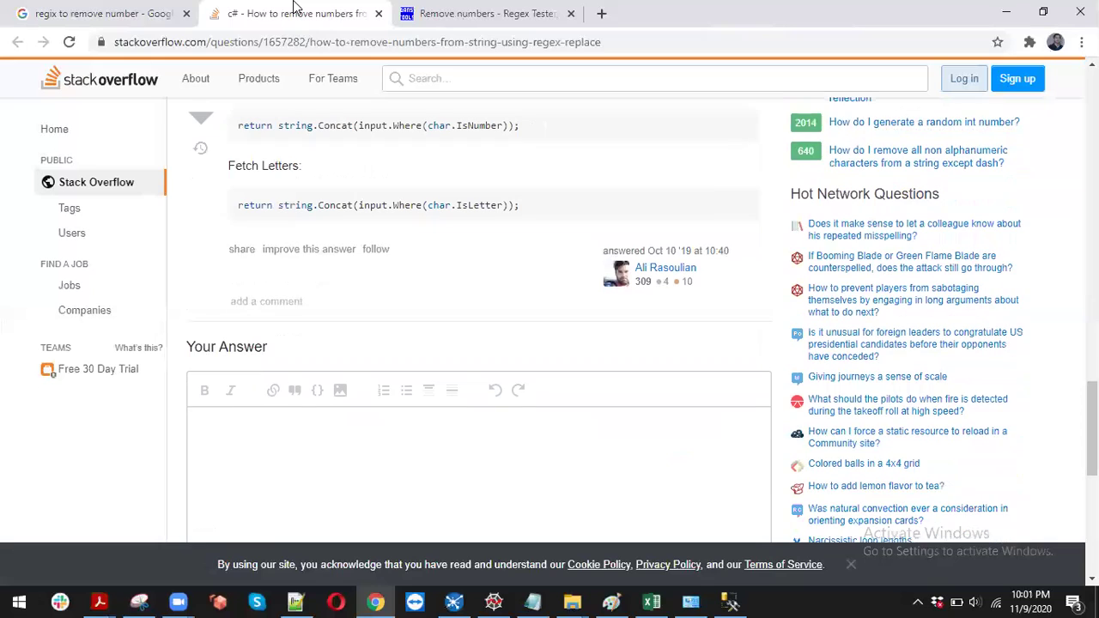
# On the Regex Tester page, add 8934 to the test string and copy the expression \b\d+\b
pyautogui.click(456, 7)
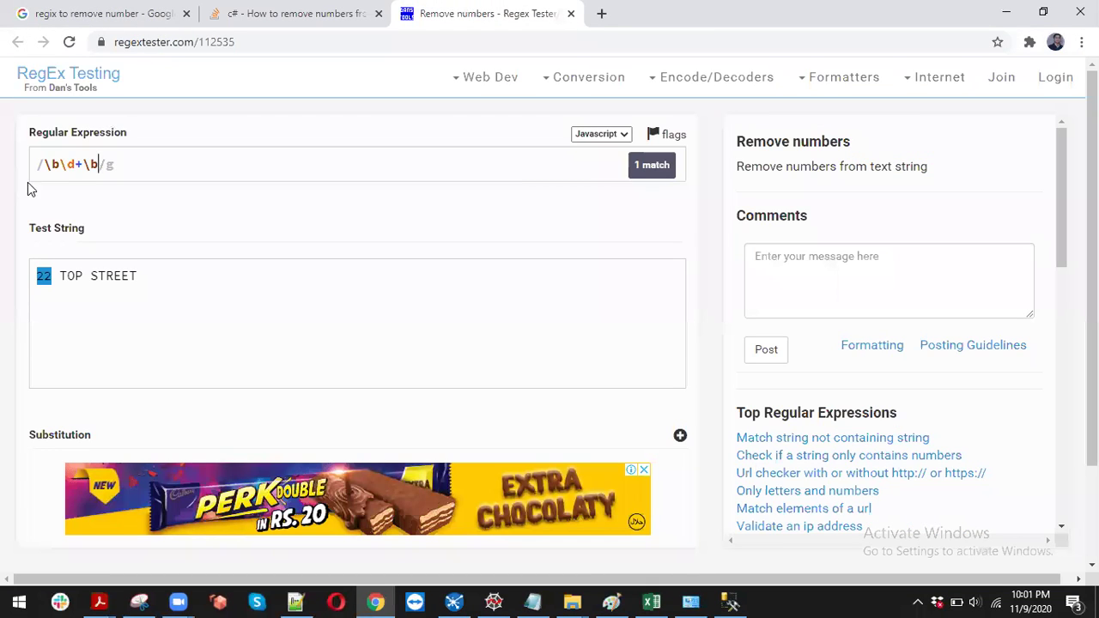
pyautogui.moveTo(98, 163); pyautogui.dragTo(47, 163)
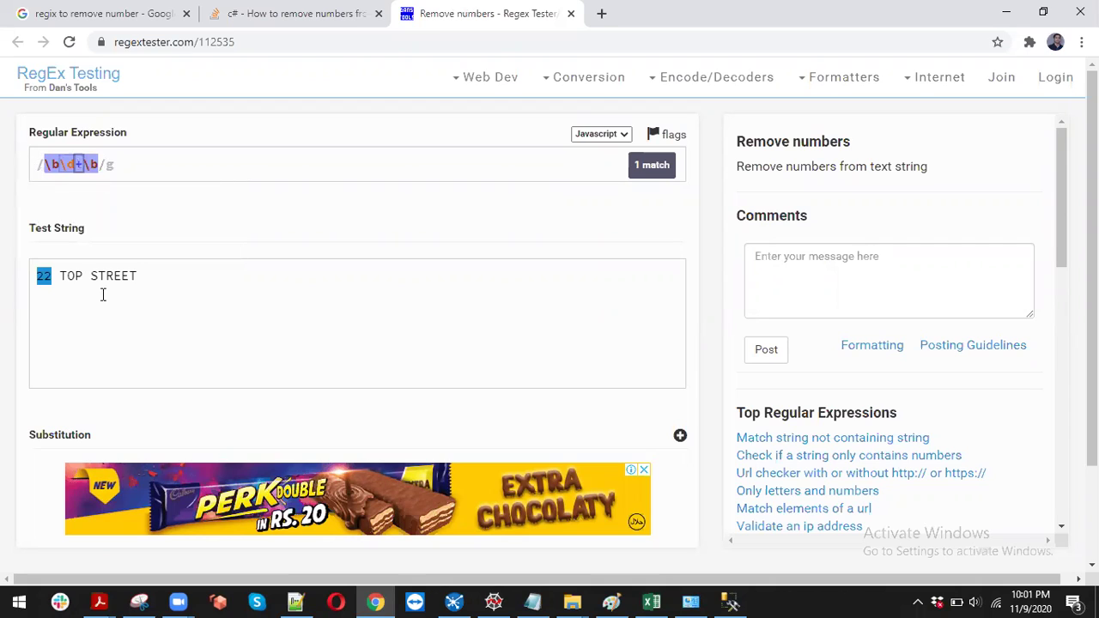
pyautogui.click(56, 273)
pyautogui.write('8934')
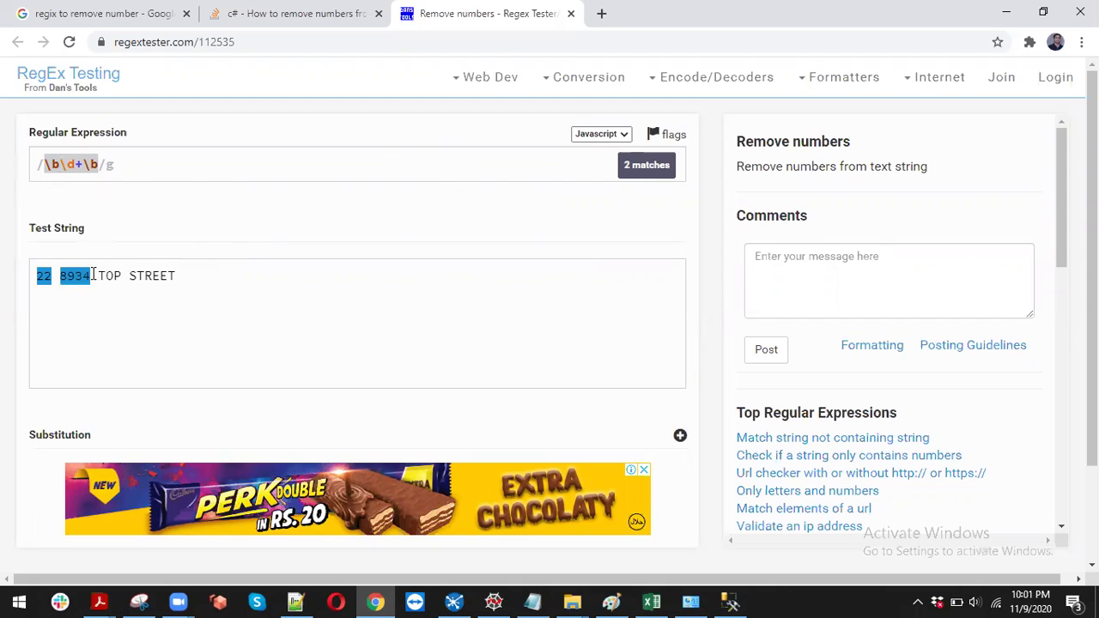
pyautogui.moveTo(100, 164); pyautogui.dragTo(34, 163)
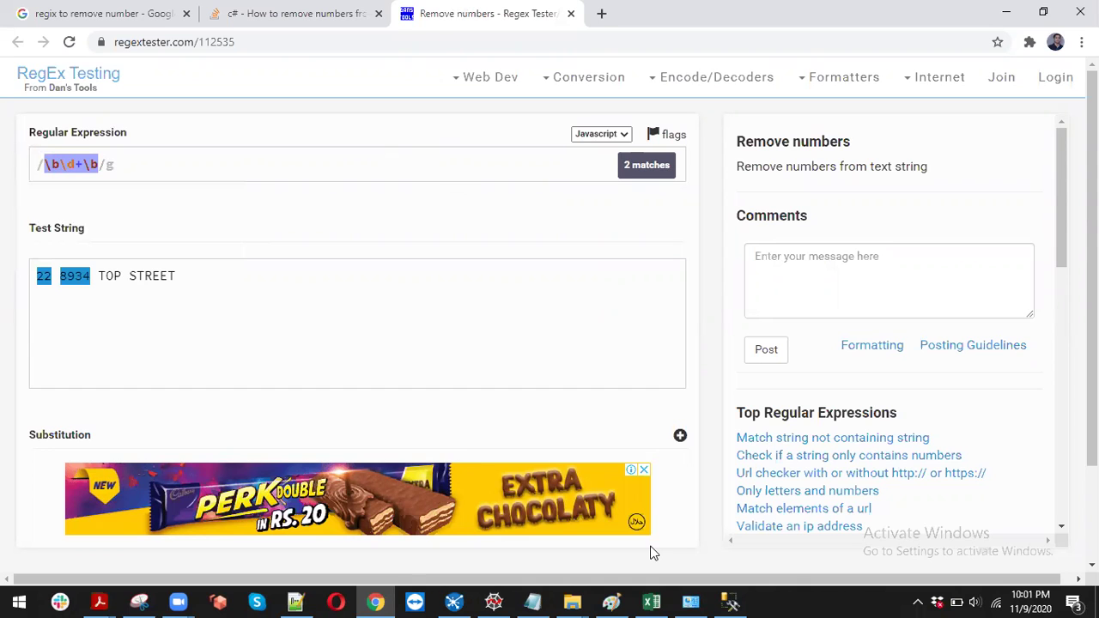
# Back in Spoon, enter \b\d+\b as the StateProvinceCode search pattern, leave Replace with empty and accept the settings
pyautogui.click(454, 602)
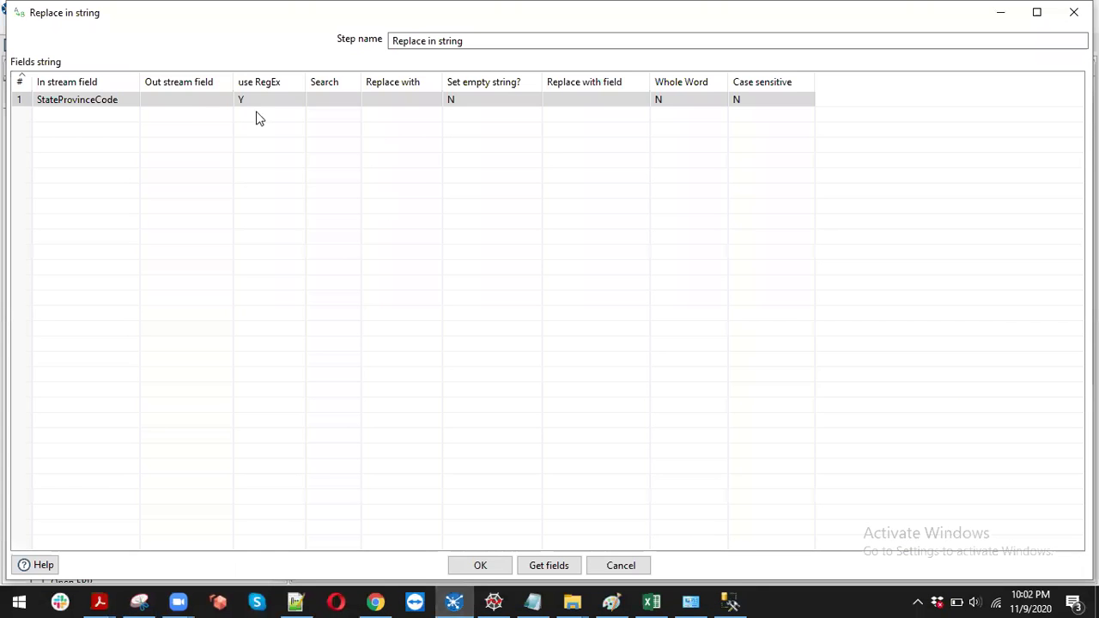
pyautogui.click(332, 99)
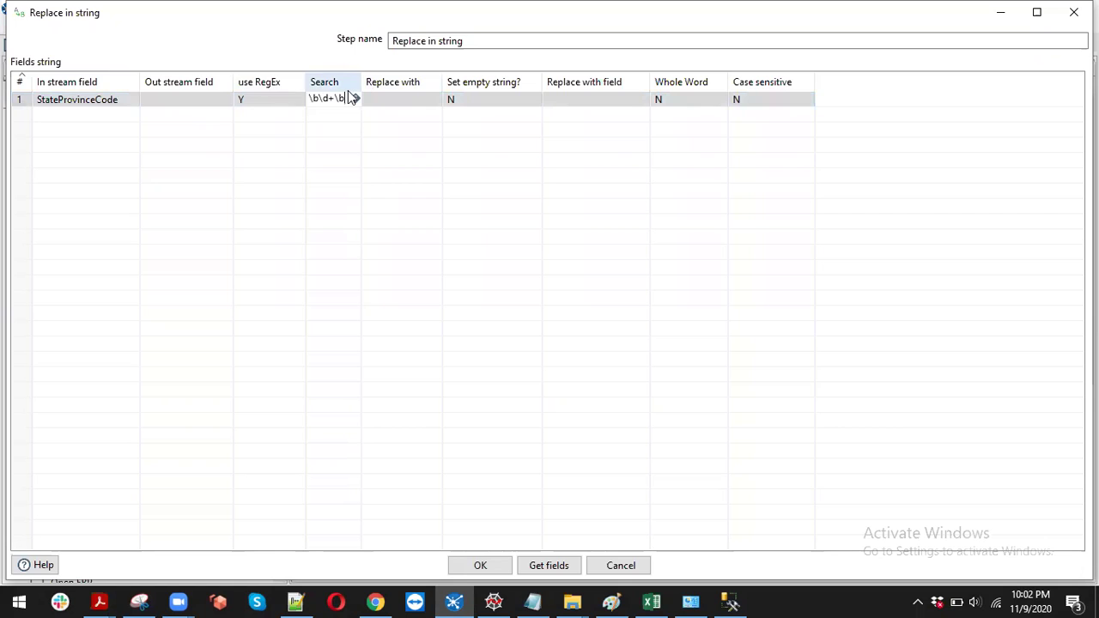
pyautogui.click(416, 100)
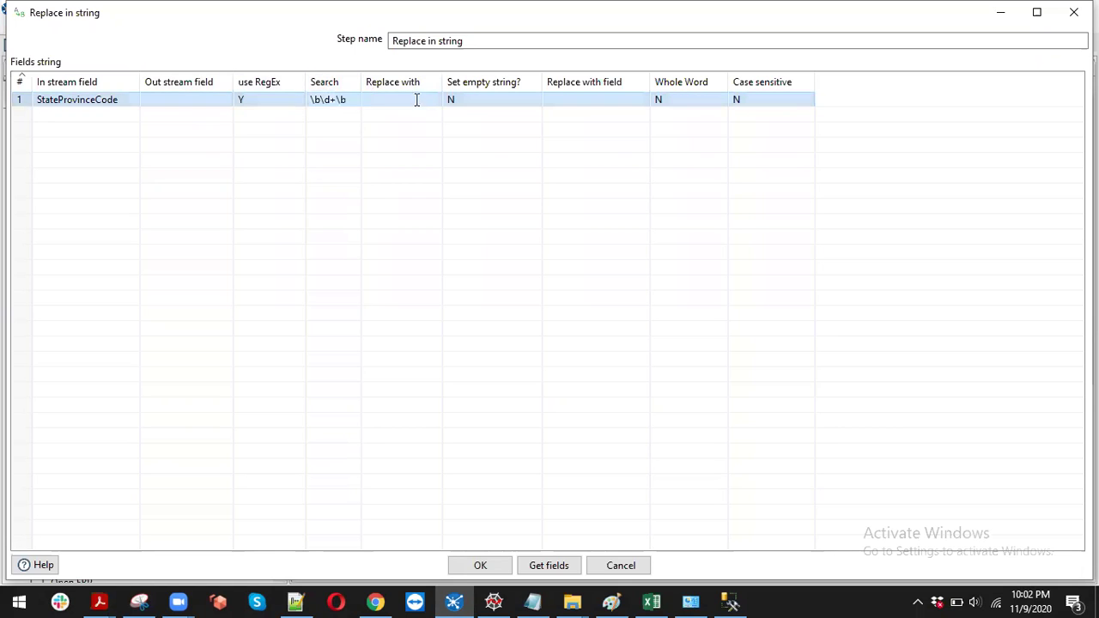
pyautogui.click(417, 100)
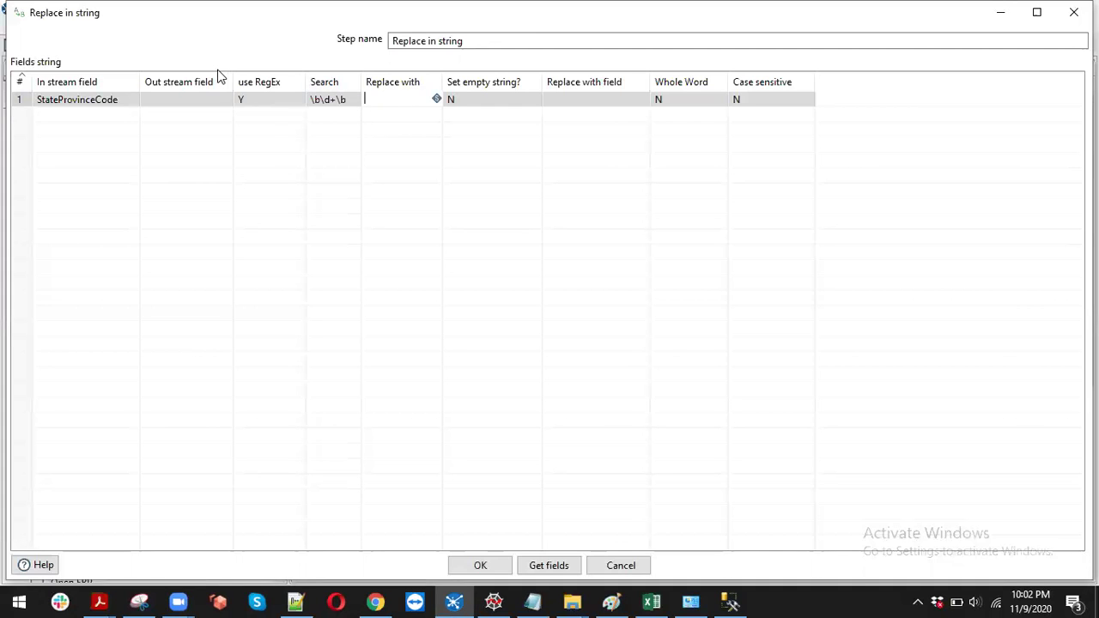
pyautogui.click(472, 564)
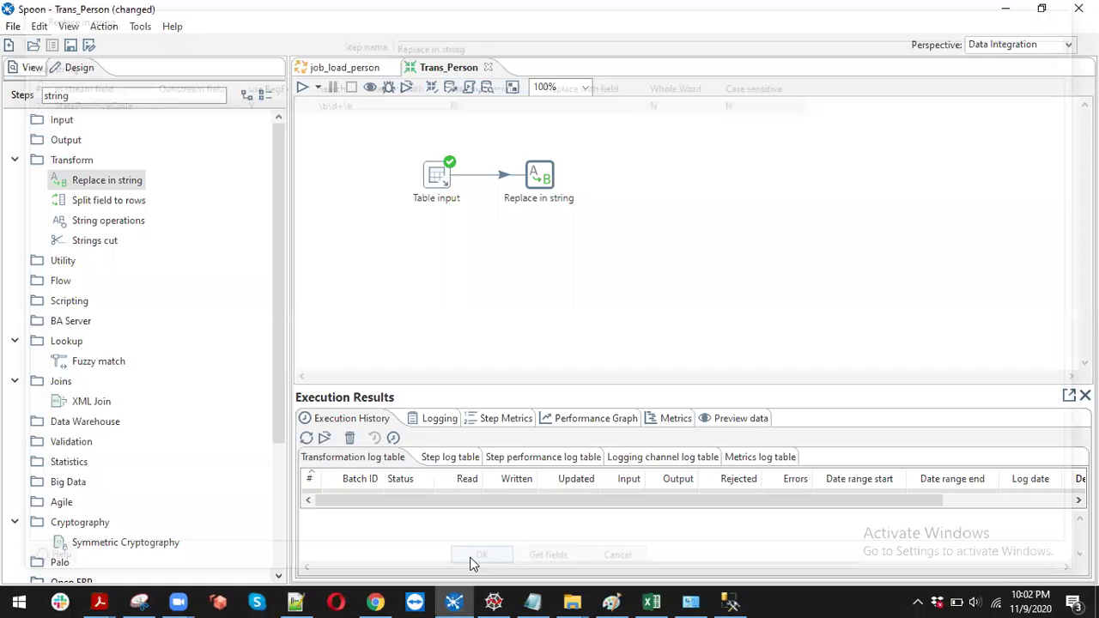
# Search the steps for "conc", place Concat Fields after Replace in string, connect them with a hop and open its settings
pyautogui.click(135, 95)
pyautogui.hotkey('ctrl', 'a')
pyautogui.write('conc')
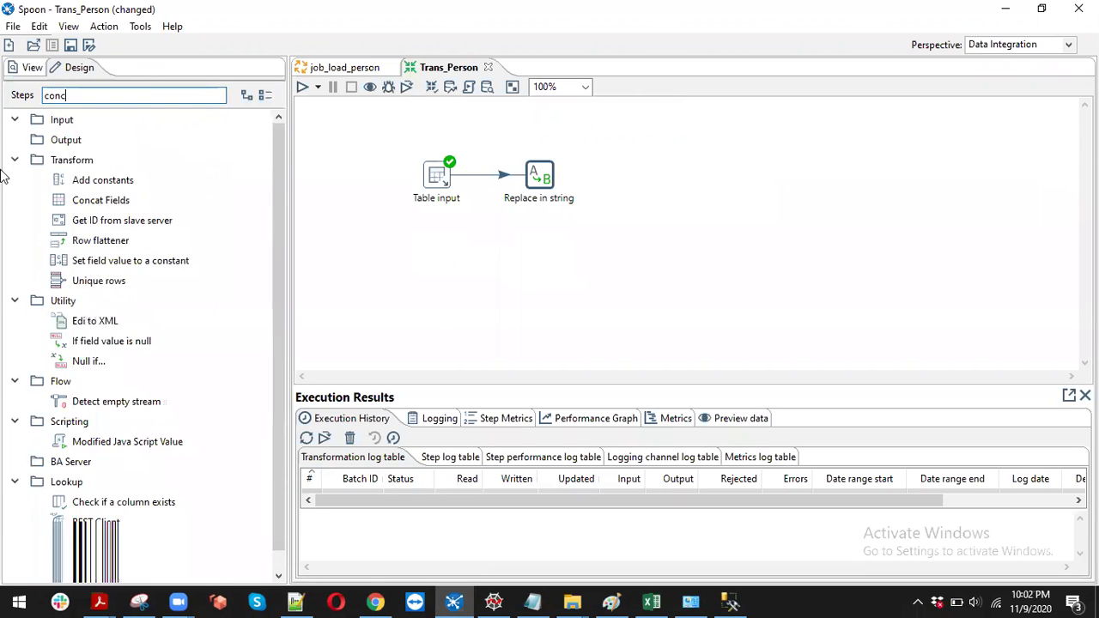
pyautogui.moveTo(77, 183); pyautogui.dragTo(617, 174)
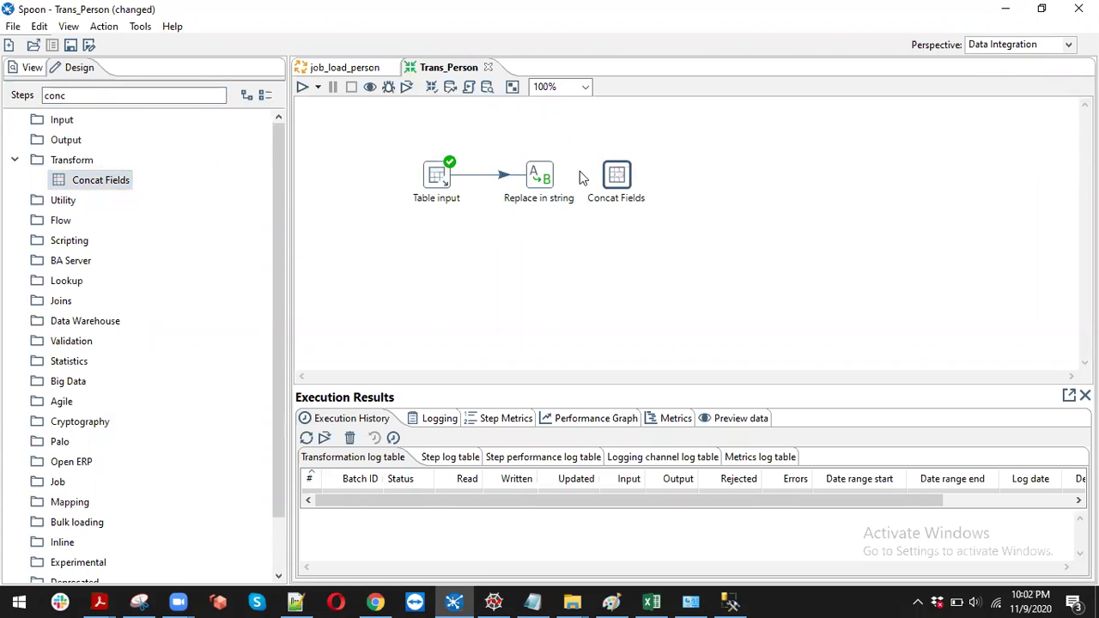
pyautogui.moveTo(547, 167)
pyautogui.moveTo(567, 224); pyautogui.dragTo(616, 178)
pyautogui.click(654, 189)
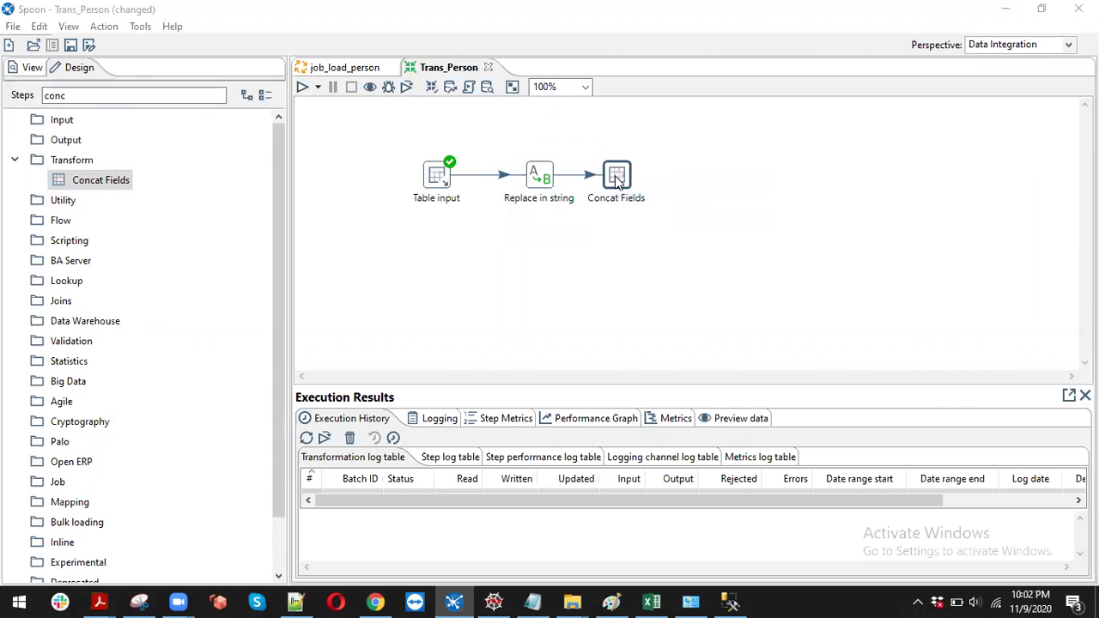
pyautogui.doubleClick(617, 175)
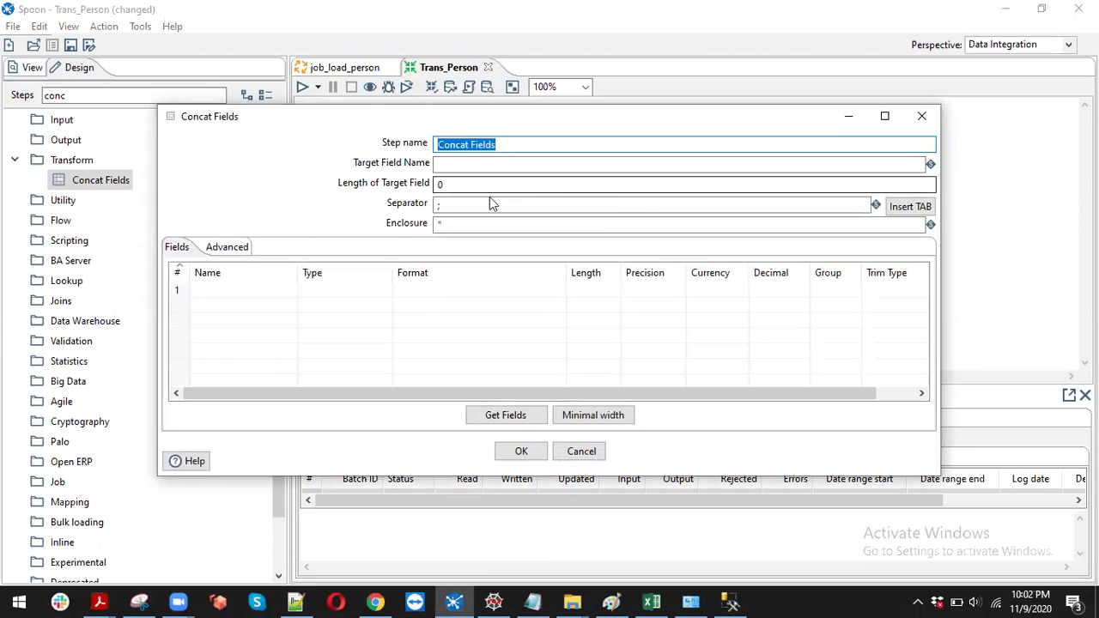
# Load the incoming fields into Concat Fields and delete every row except Firstname, MiddleName and LastName
pyautogui.click(489, 420)
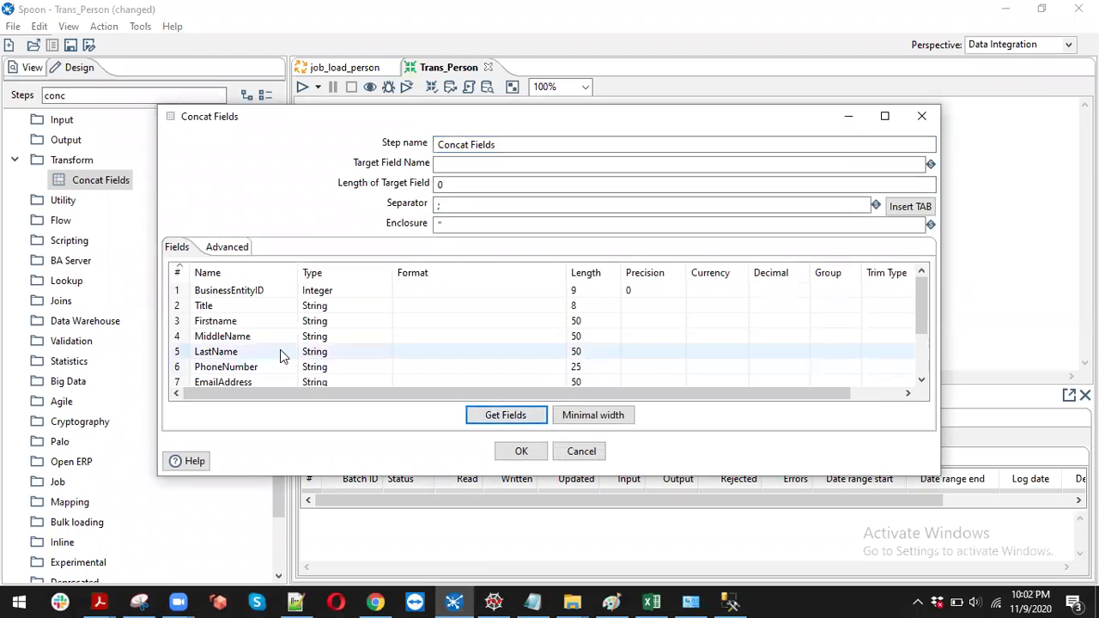
pyautogui.click(176, 292)
pyautogui.press('Delete')
pyautogui.press('Delete')
pyautogui.press('Down')
pyautogui.press('Down')
pyautogui.press('Down')
pyautogui.press('Delete')
pyautogui.press('Delete')
pyautogui.press('Delete')
pyautogui.press('Delete')
pyautogui.press('Delete')
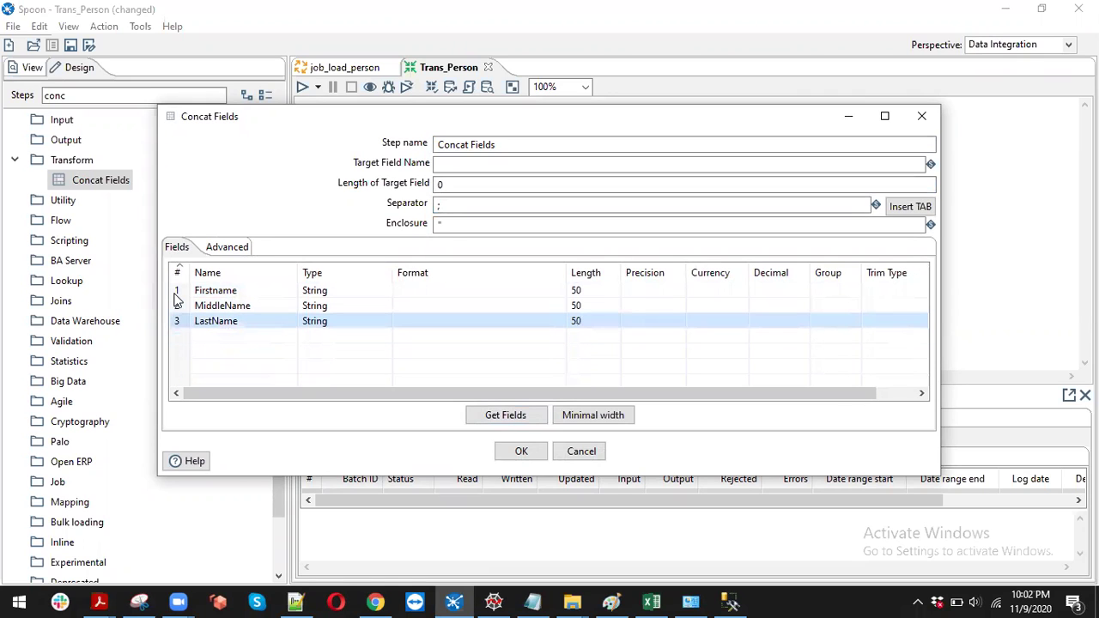
pyautogui.click(176, 294)
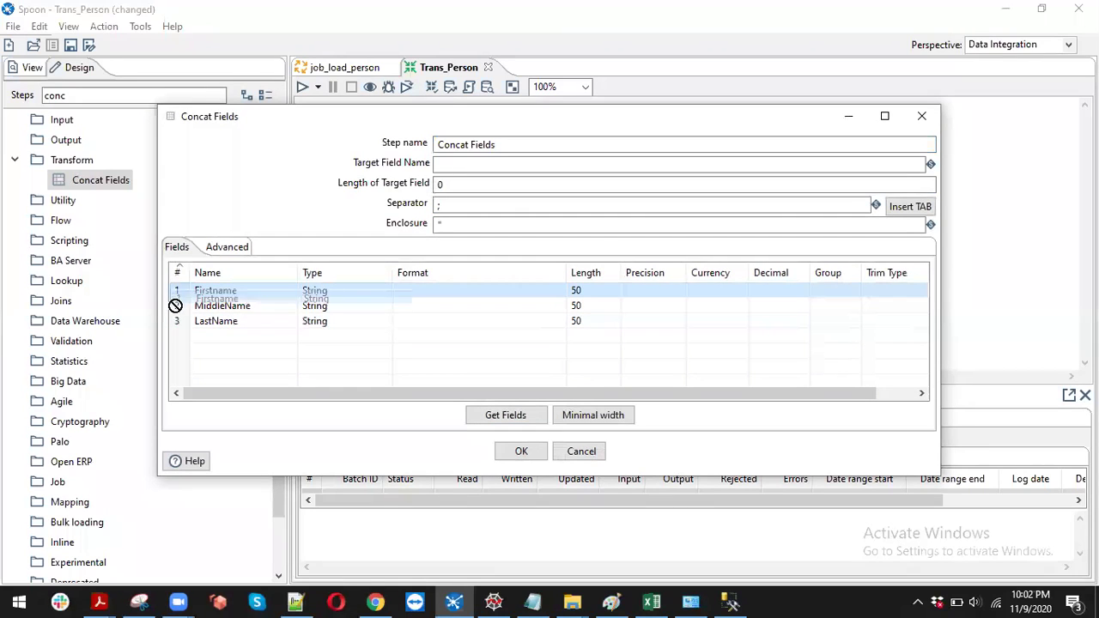
pyautogui.moveTo(178, 310)
pyautogui.mouseDown()
pyautogui.moveTo(178, 289)
pyautogui.moveTo(177, 328)
pyautogui.moveTo(180, 296)
pyautogui.moveTo(181, 314)
pyautogui.mouseUp()
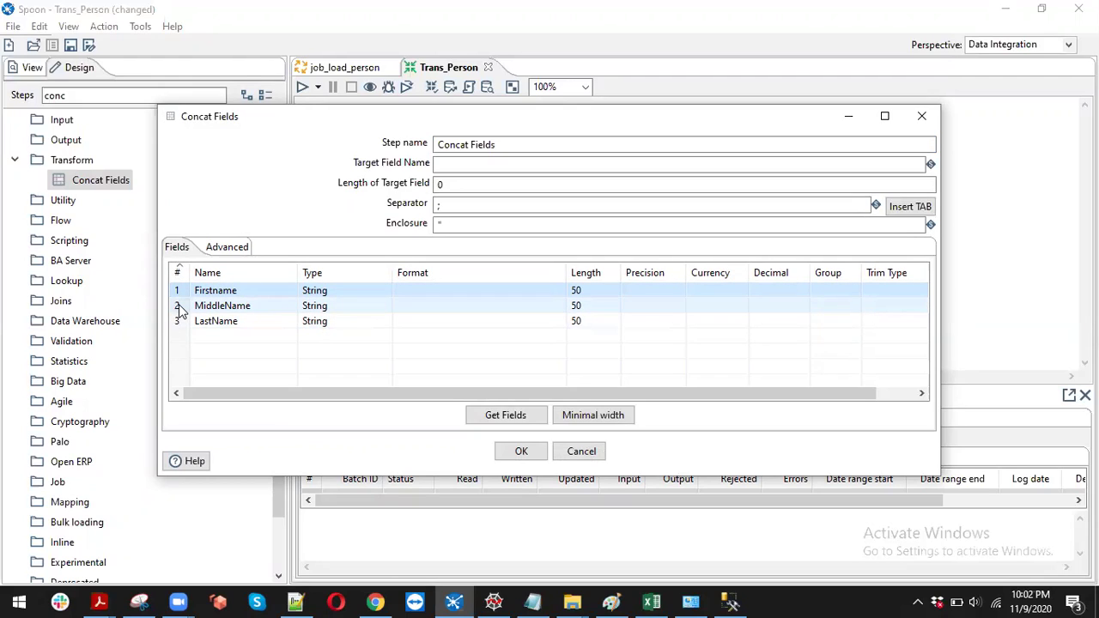
pyautogui.moveTo(181, 311); pyautogui.dragTo(352, 255)
# Clear the separator and enclosure of Concat Fields and set the target field name to Full_Name
pyautogui.click(455, 208)
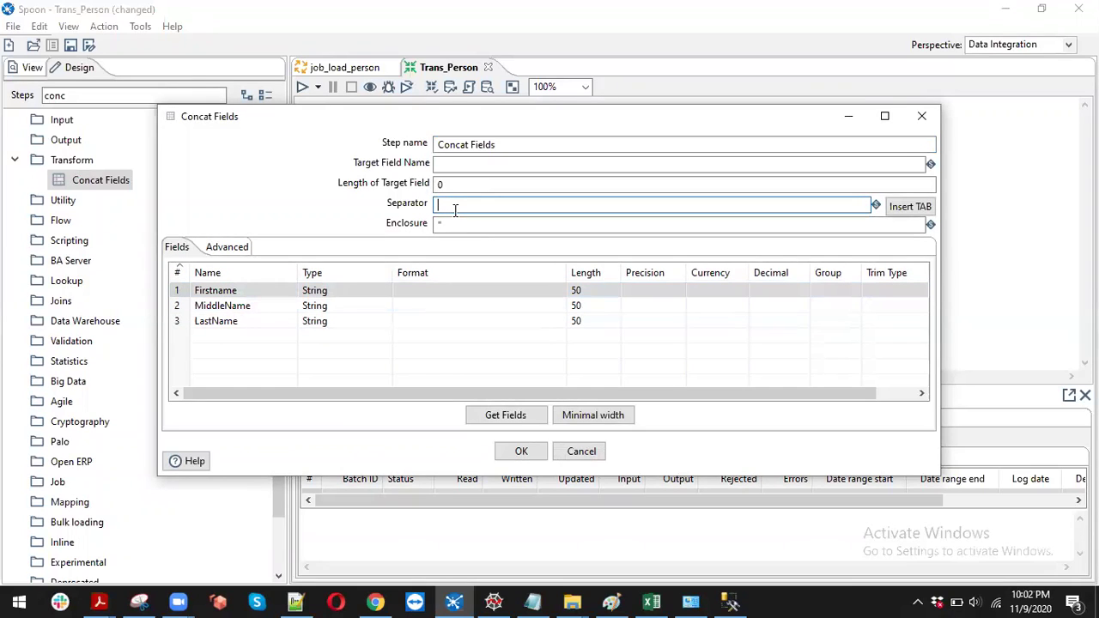
pyautogui.click(452, 226)
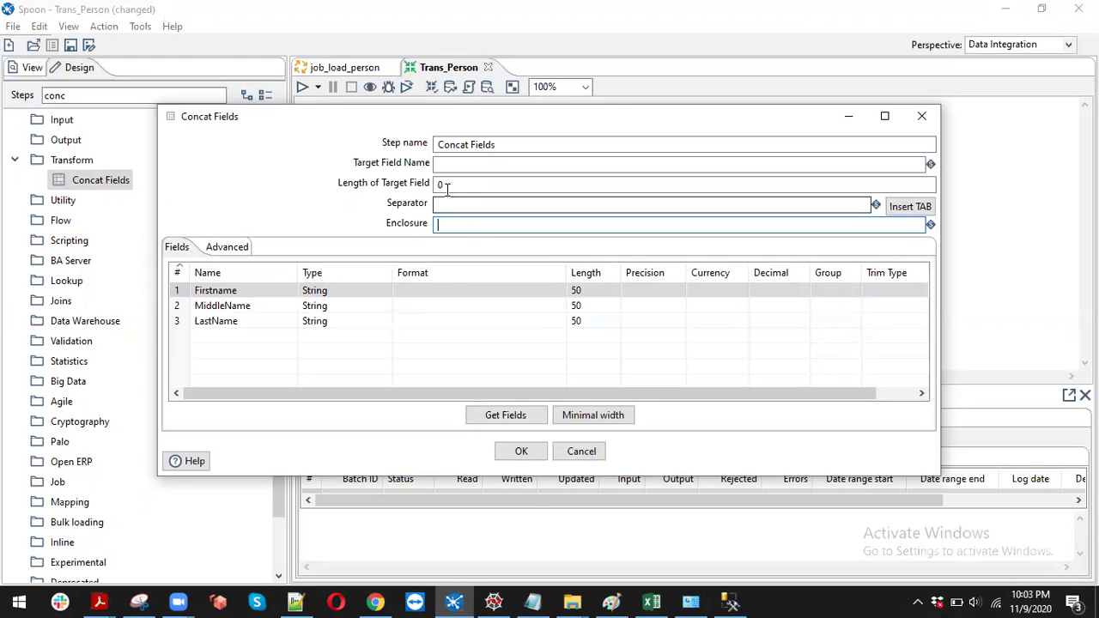
pyautogui.click(455, 165)
pyautogui.write('Full_N')
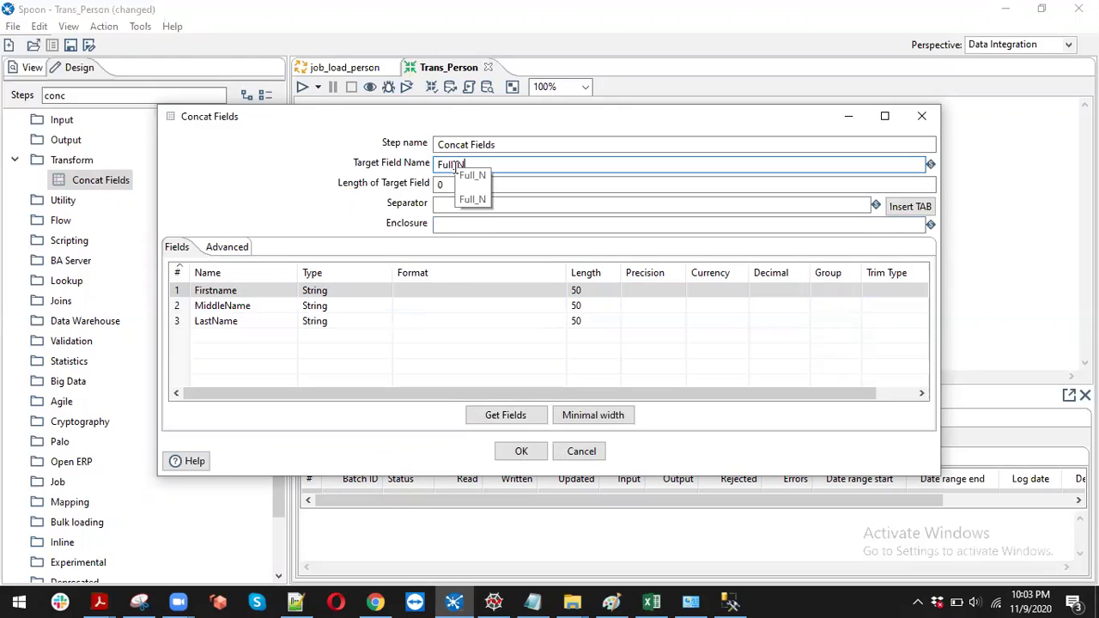
pyautogui.write('ame')
# Clear the length of Firstname, MiddleName and LastName and delete the empty fourth row
pyautogui.click(178, 290)
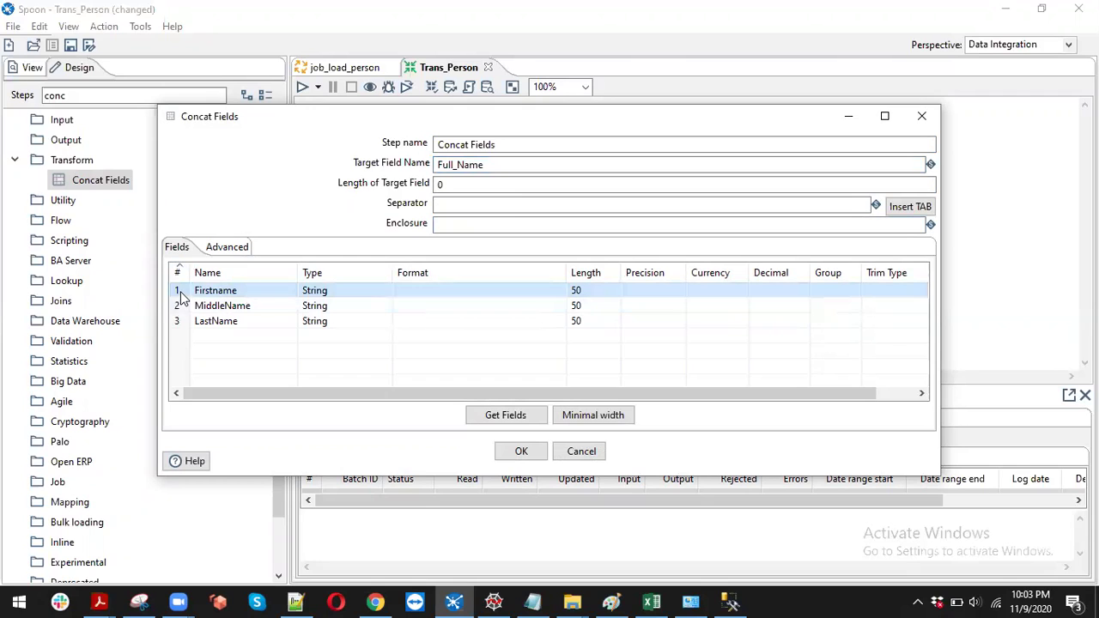
pyautogui.keyDown('ctrl'); pyautogui.click(184, 325); pyautogui.keyUp('ctrl')
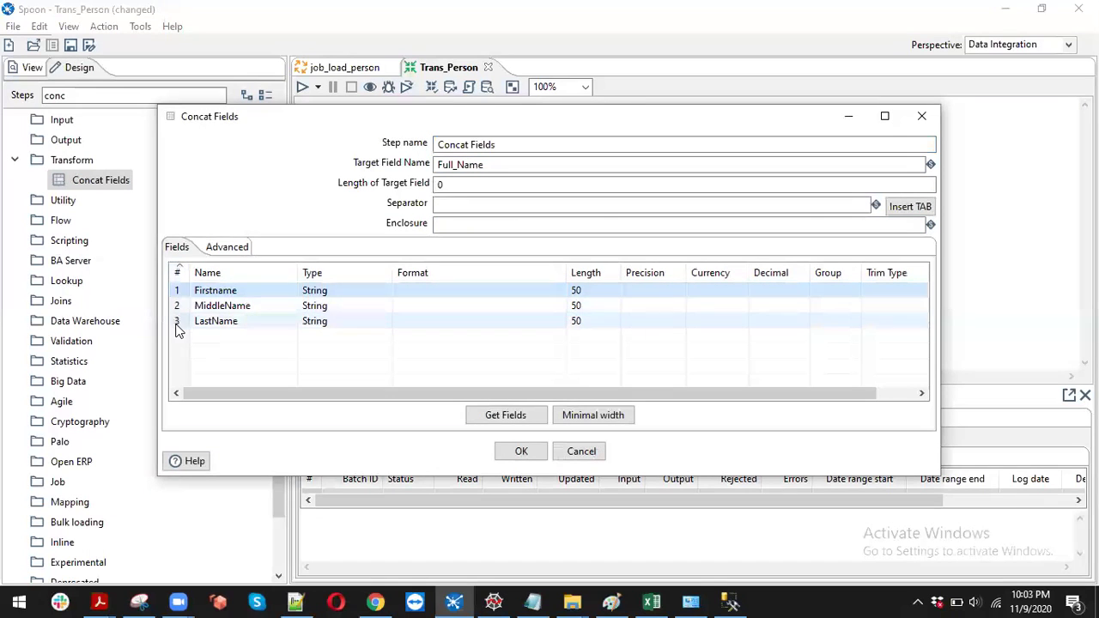
pyautogui.click(596, 291)
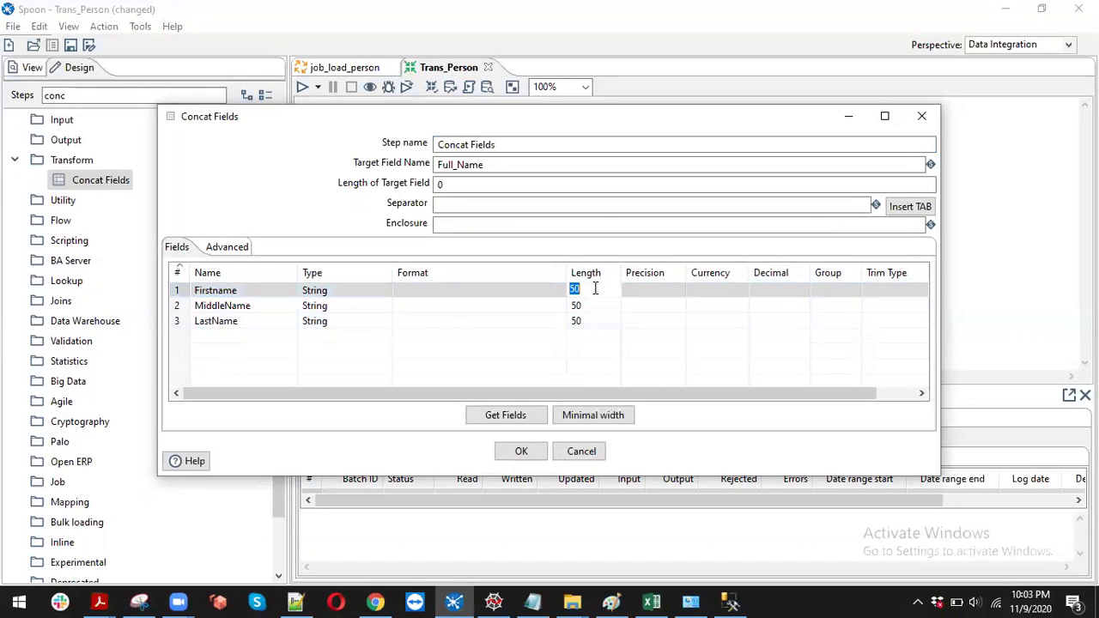
pyautogui.click(590, 318)
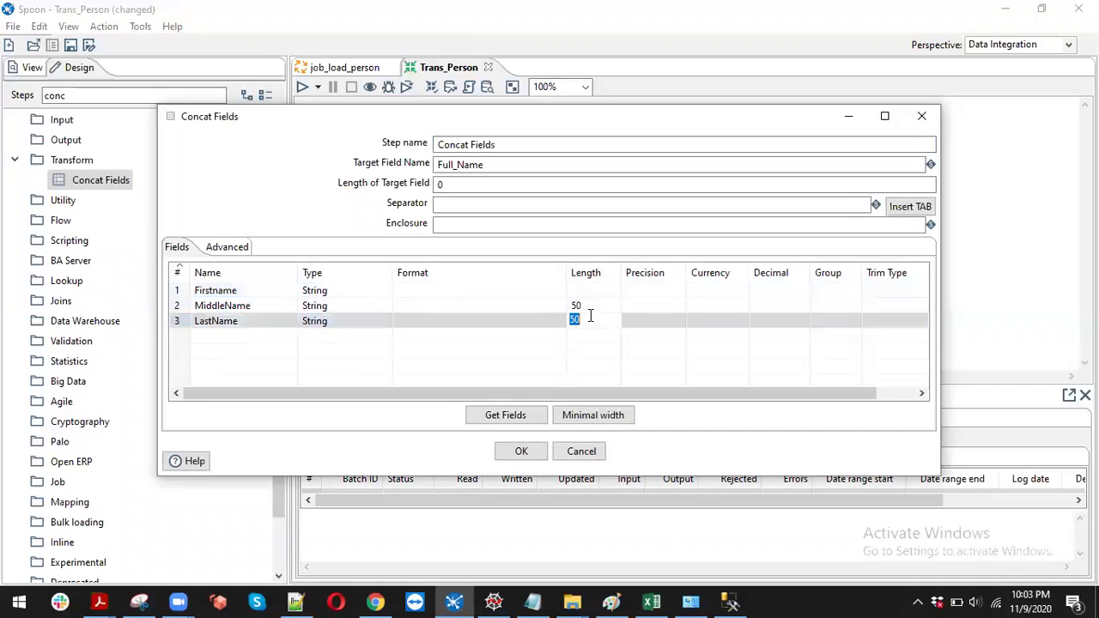
pyautogui.press('Return')
pyautogui.click(590, 306)
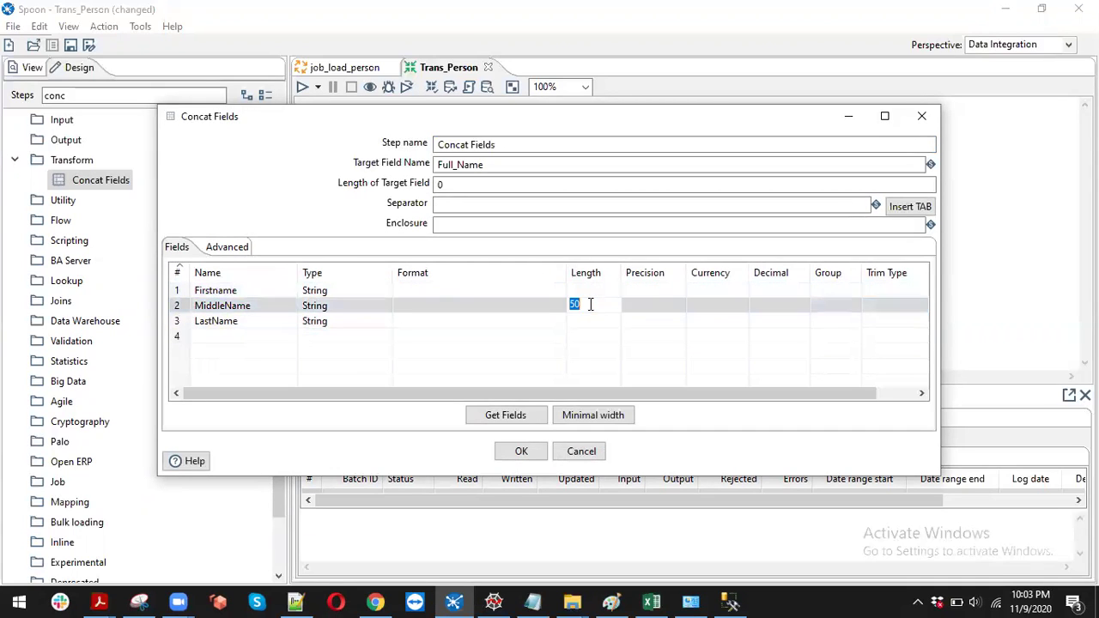
pyautogui.click(186, 338)
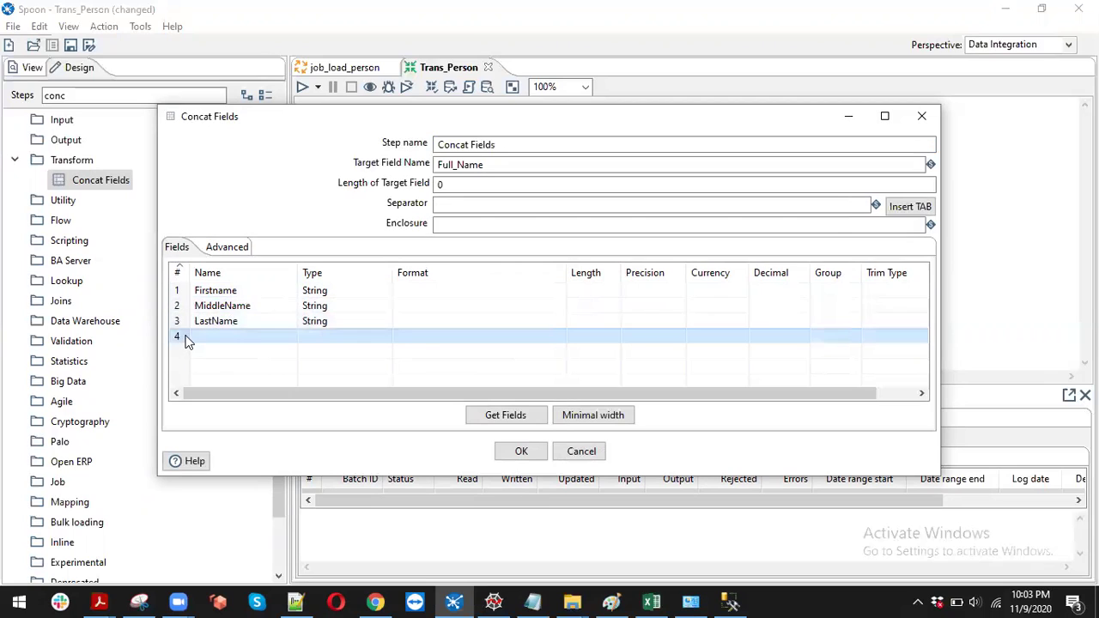
pyautogui.press('Delete')
# Set the trim type to both for Firstname, MiddleName and LastName and accept the Concat Fields settings
pyautogui.click(894, 292)
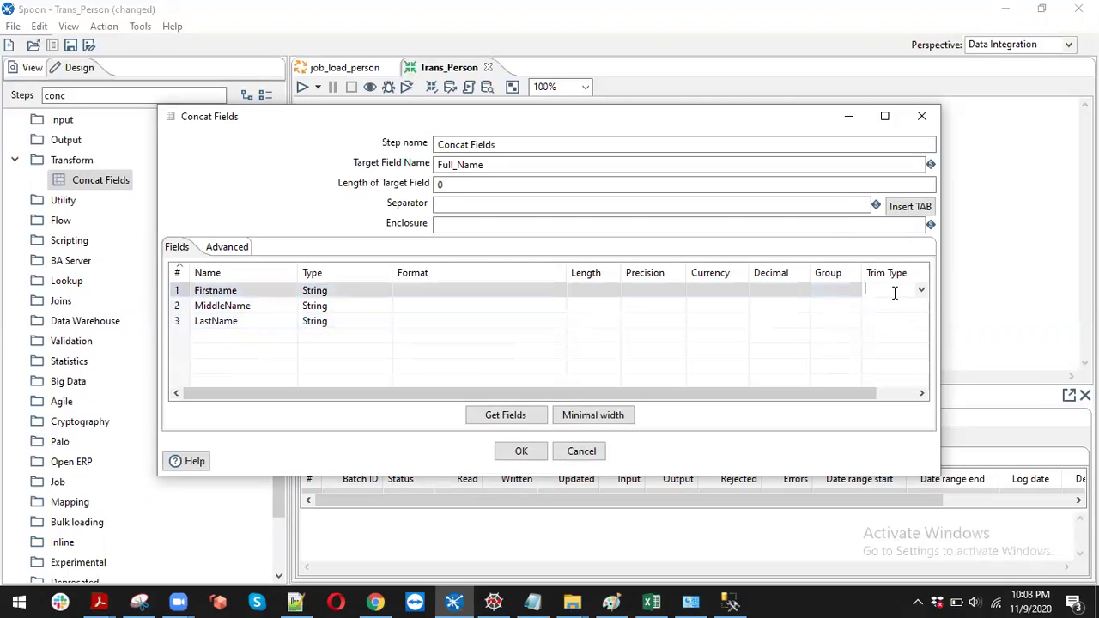
pyautogui.click(920, 295)
pyautogui.click(886, 339)
pyautogui.click(919, 307)
pyautogui.click(921, 309)
pyautogui.click(884, 355)
pyautogui.click(923, 324)
pyautogui.click(921, 321)
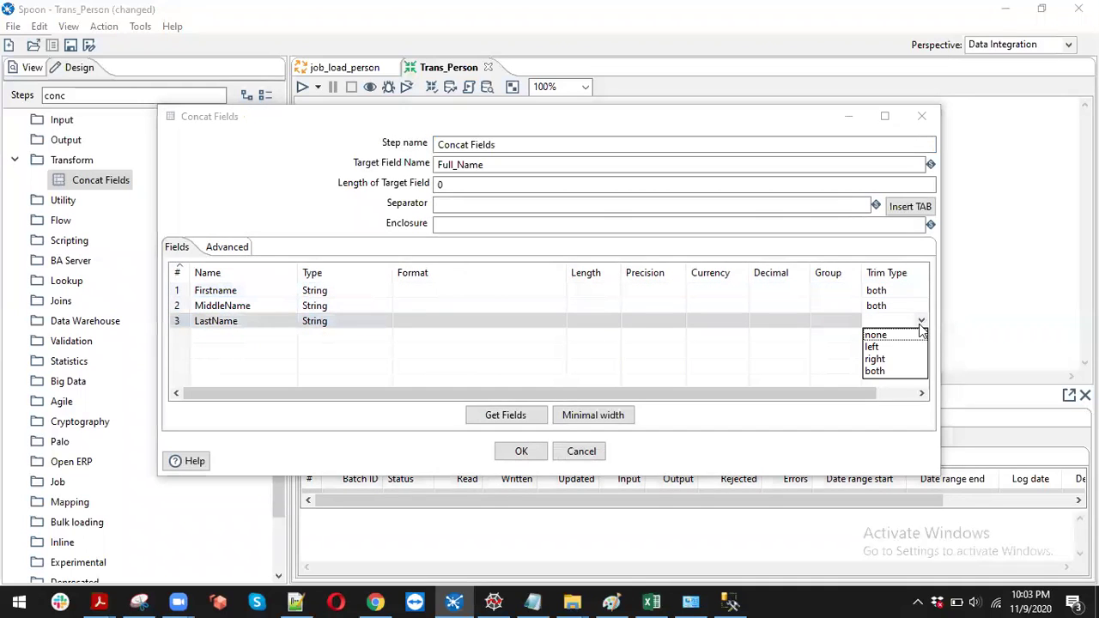
pyautogui.click(878, 372)
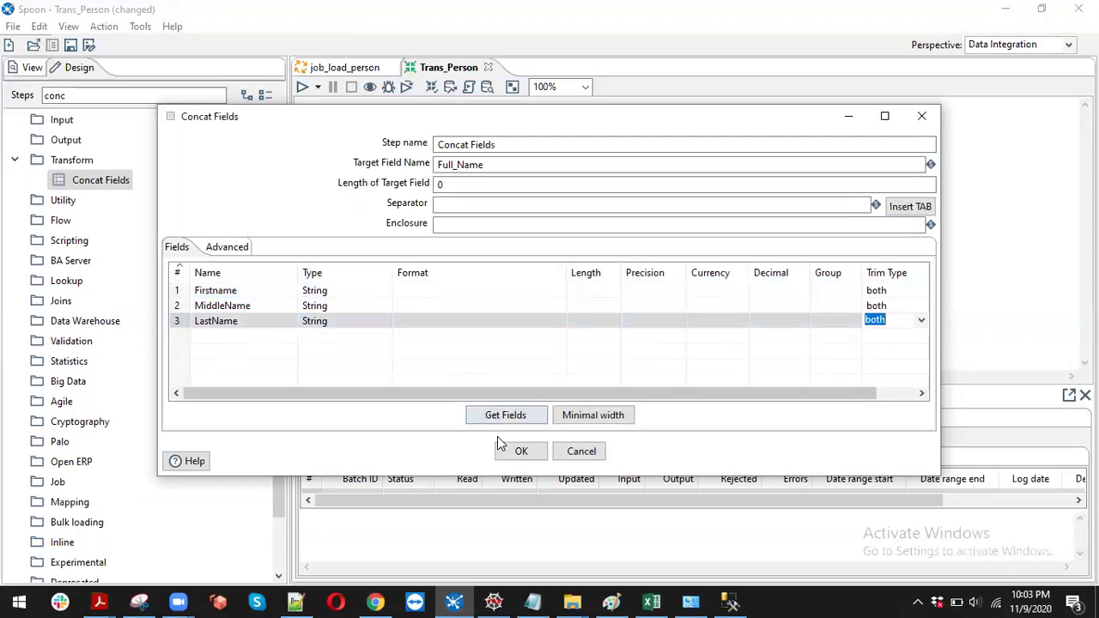
pyautogui.click(521, 451)
# Search the steps for "sele", place Select values after Concat Fields, connect them with a hop and open its settings
pyautogui.moveTo(184, 95); pyautogui.dragTo(6, 84)
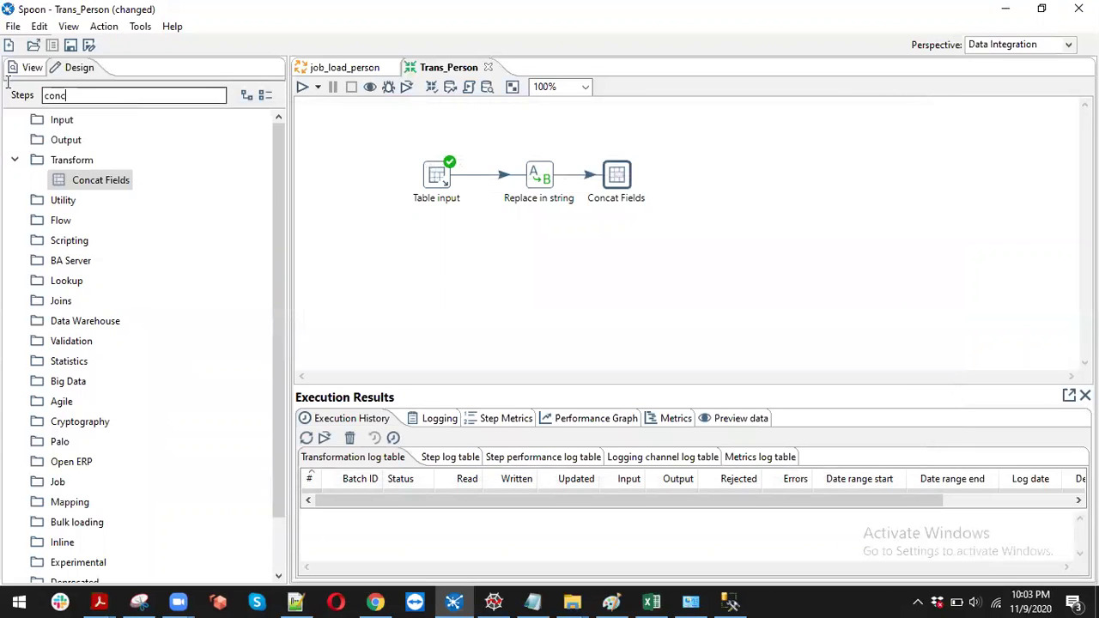
pyautogui.write('s')
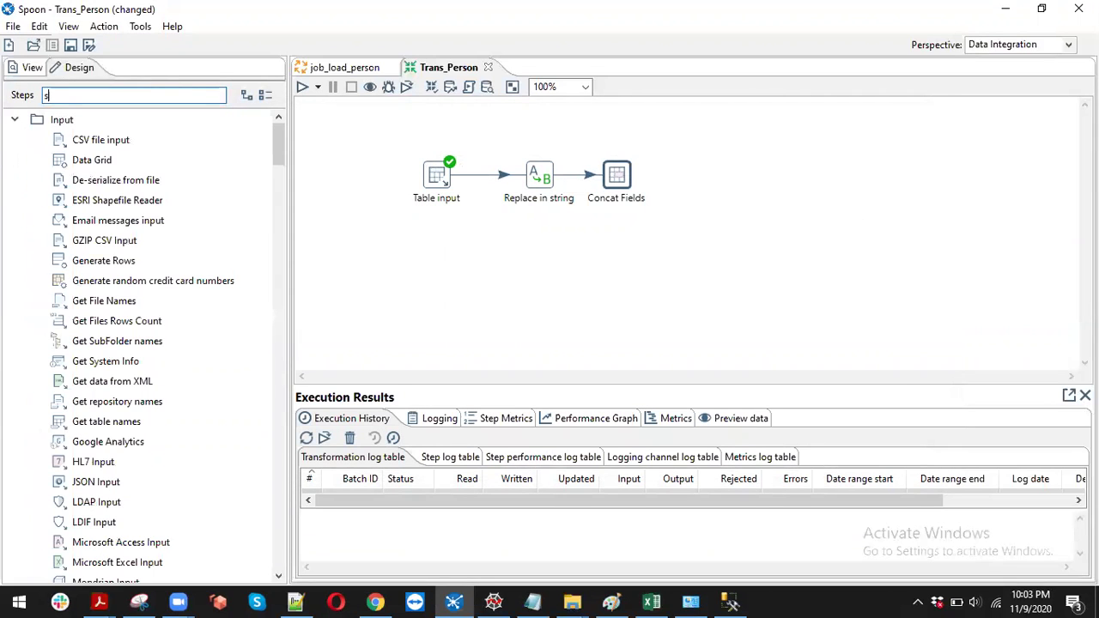
pyautogui.write('ele')
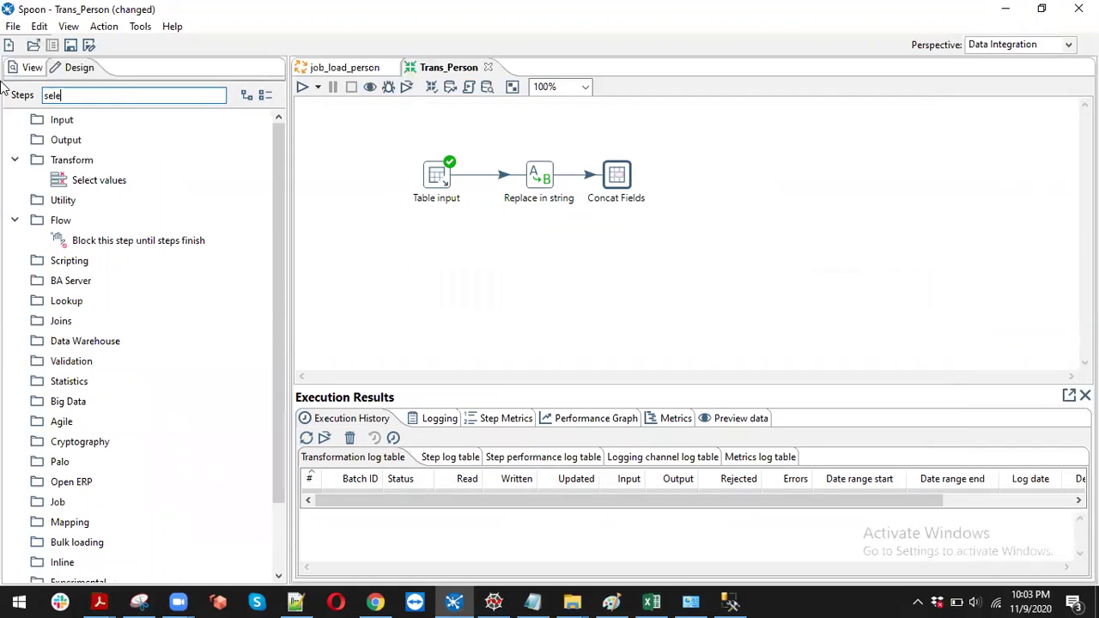
pyautogui.moveTo(99, 181); pyautogui.dragTo(704, 184)
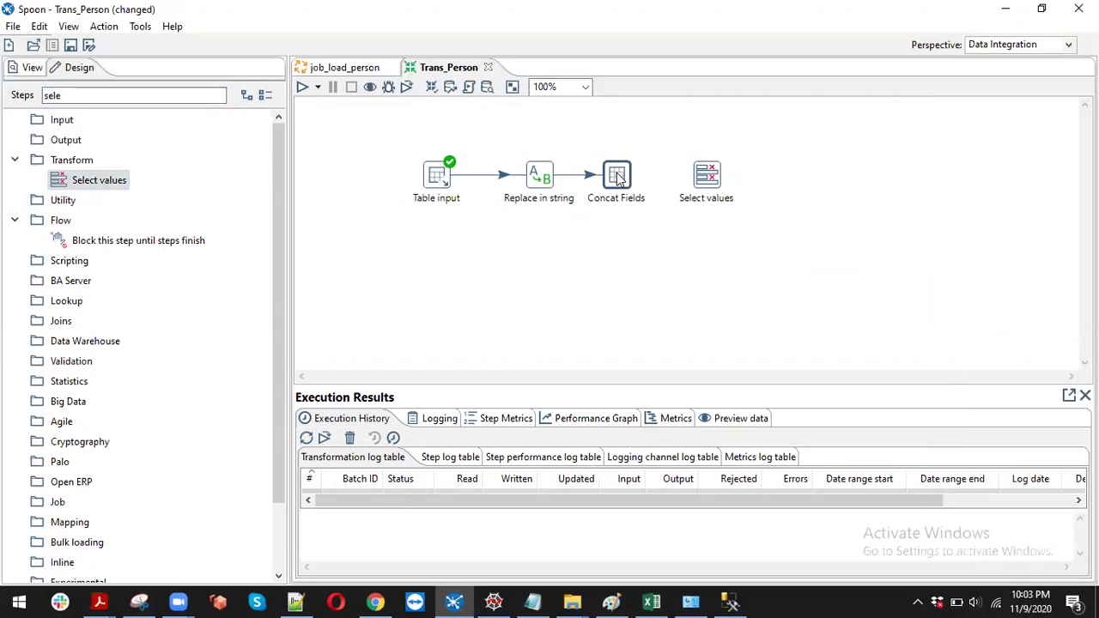
pyautogui.moveTo(631, 225)
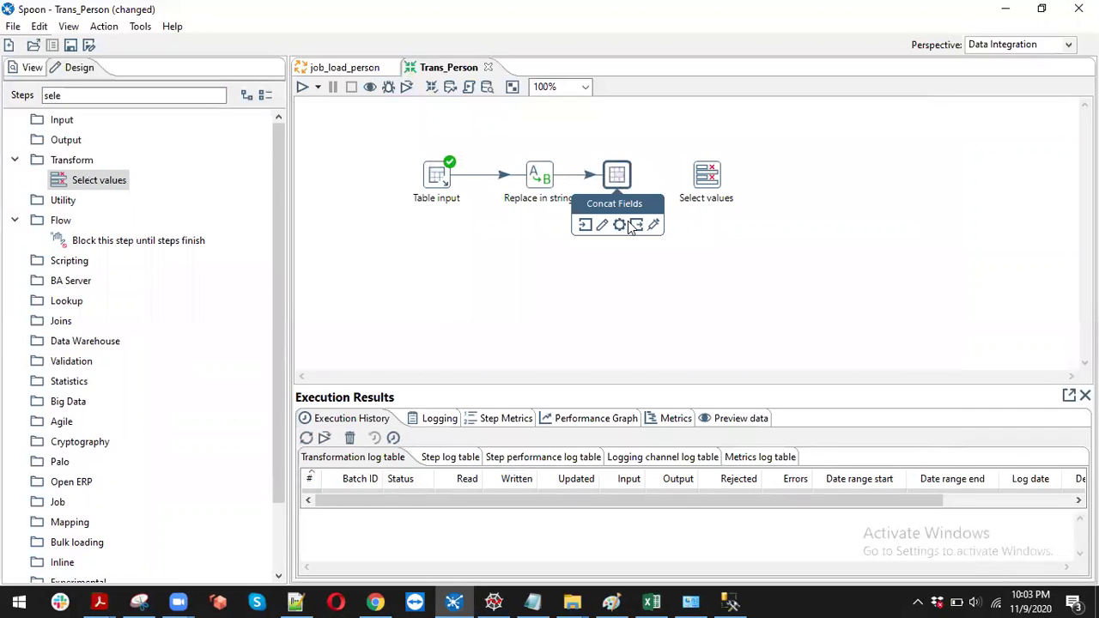
pyautogui.moveTo(635, 225); pyautogui.dragTo(711, 178)
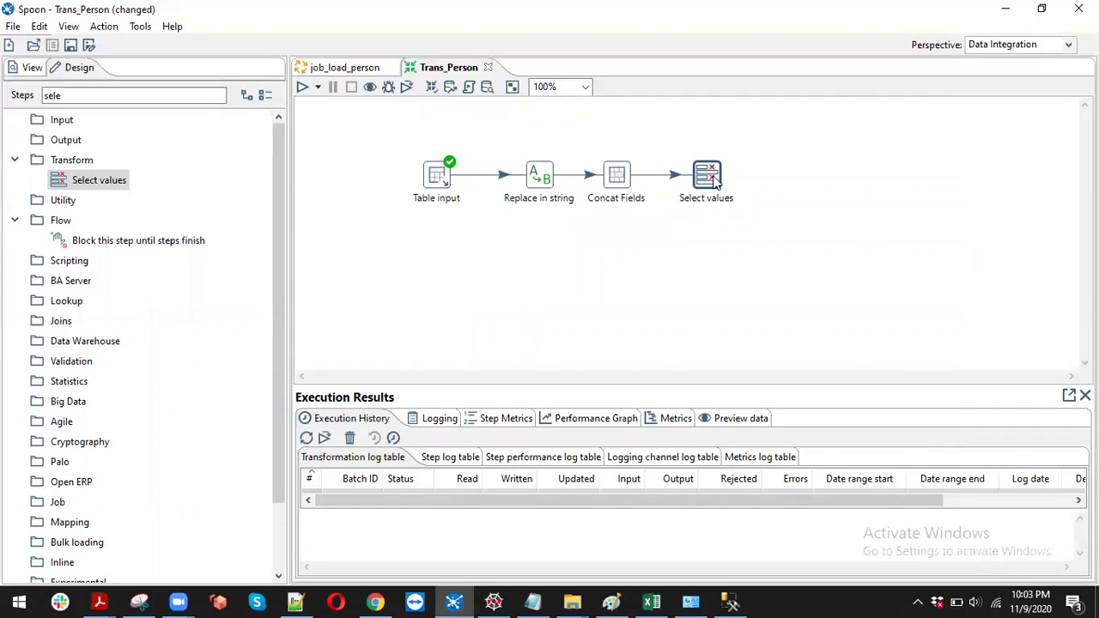
pyautogui.doubleClick(712, 178)
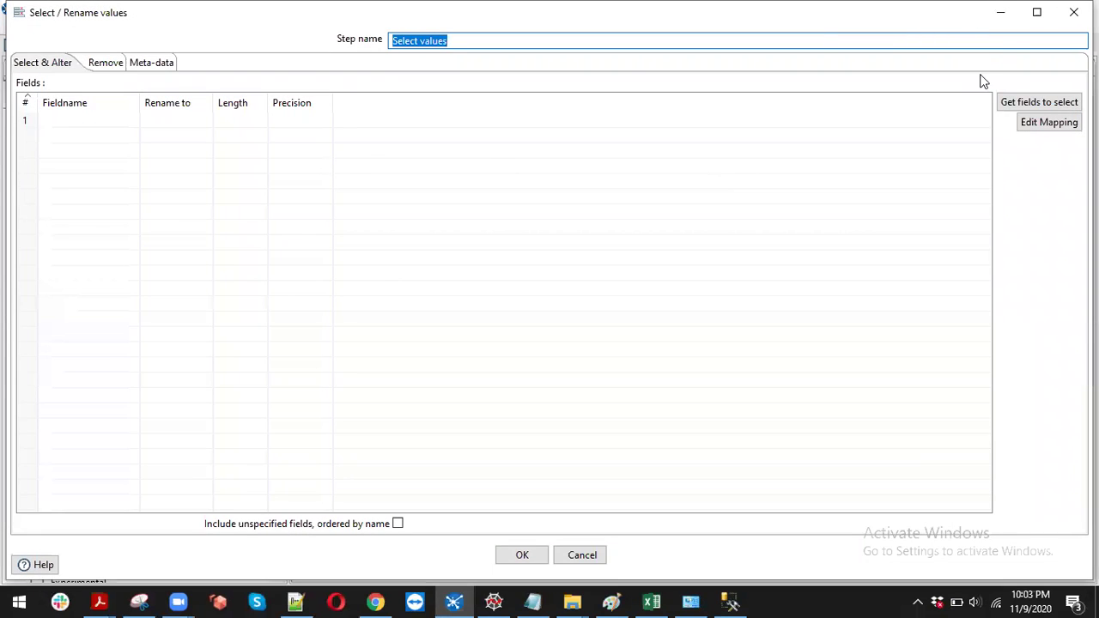
# Load the incoming fields into Select values and delete BusinessEntityID, Title, Firstname, MiddleName and LastName
pyautogui.click(1039, 102)
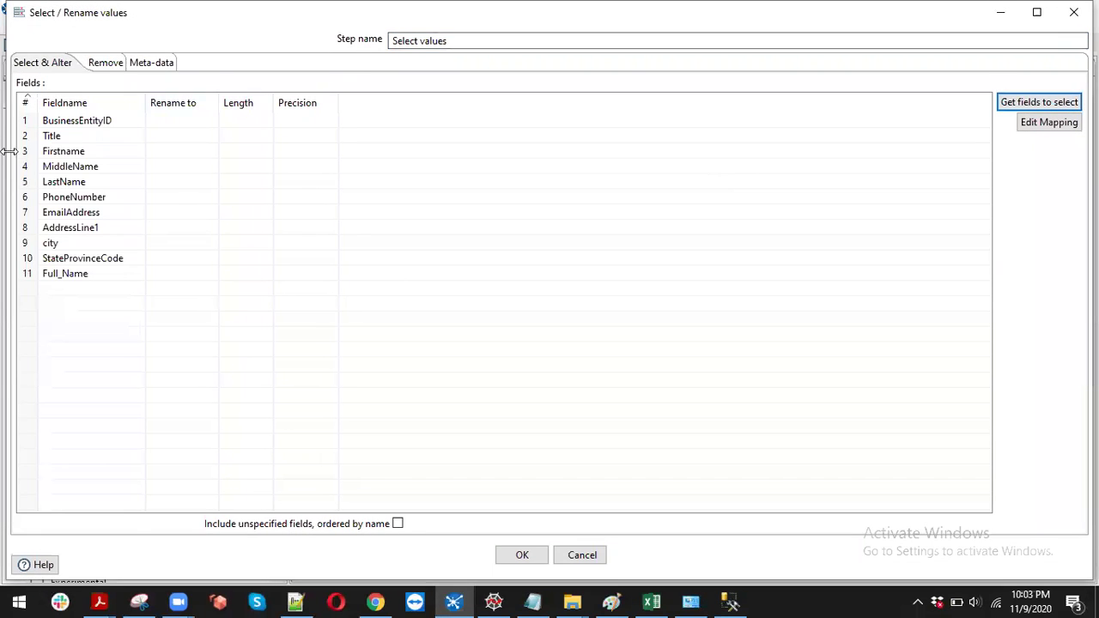
pyautogui.click(28, 122)
pyautogui.press('Delete')
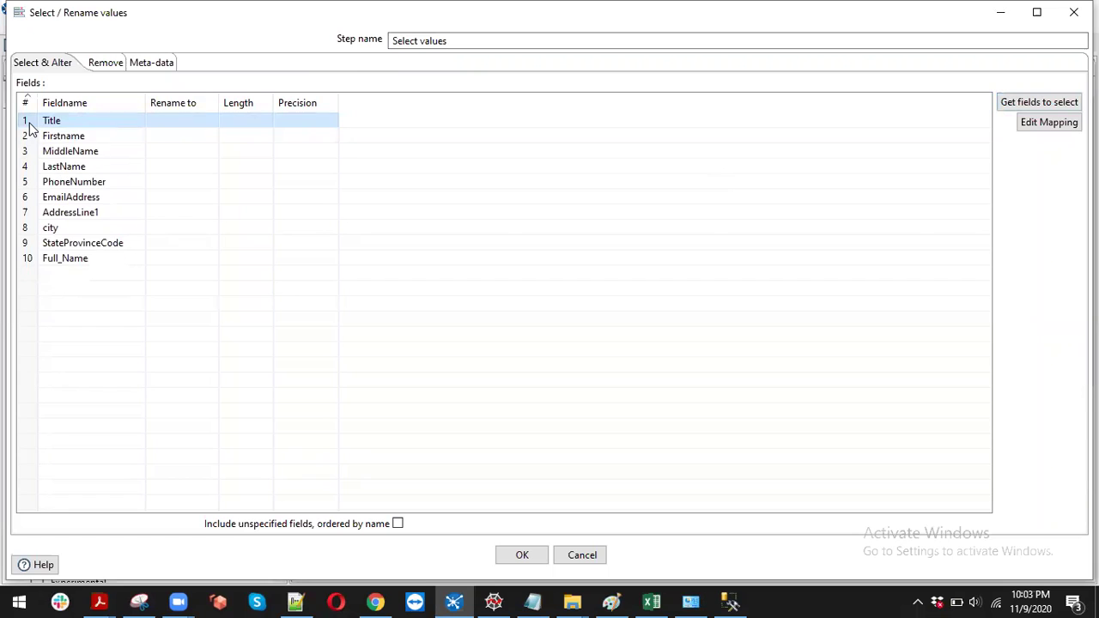
pyautogui.press('Delete')
pyautogui.press('Down')
pyautogui.press('Down')
pyautogui.press('Up')
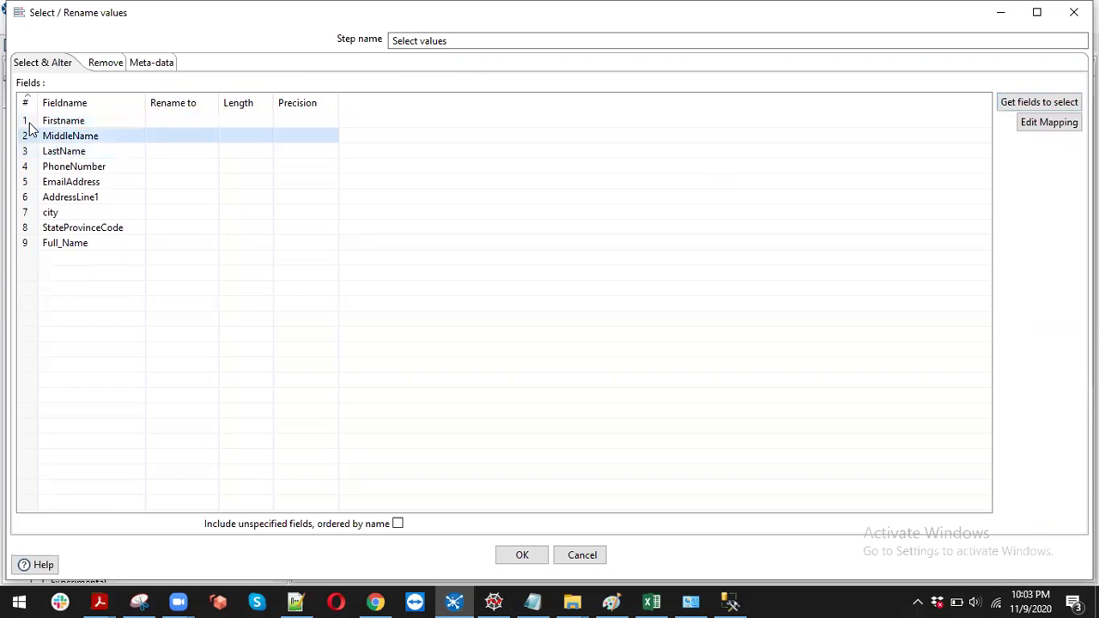
pyautogui.press('Up')
pyautogui.press('Delete')
pyautogui.press('Delete')
pyautogui.press('Delete')
pyautogui.press('Down')
pyautogui.press('Down')
pyautogui.press('Down')
pyautogui.press('Down')
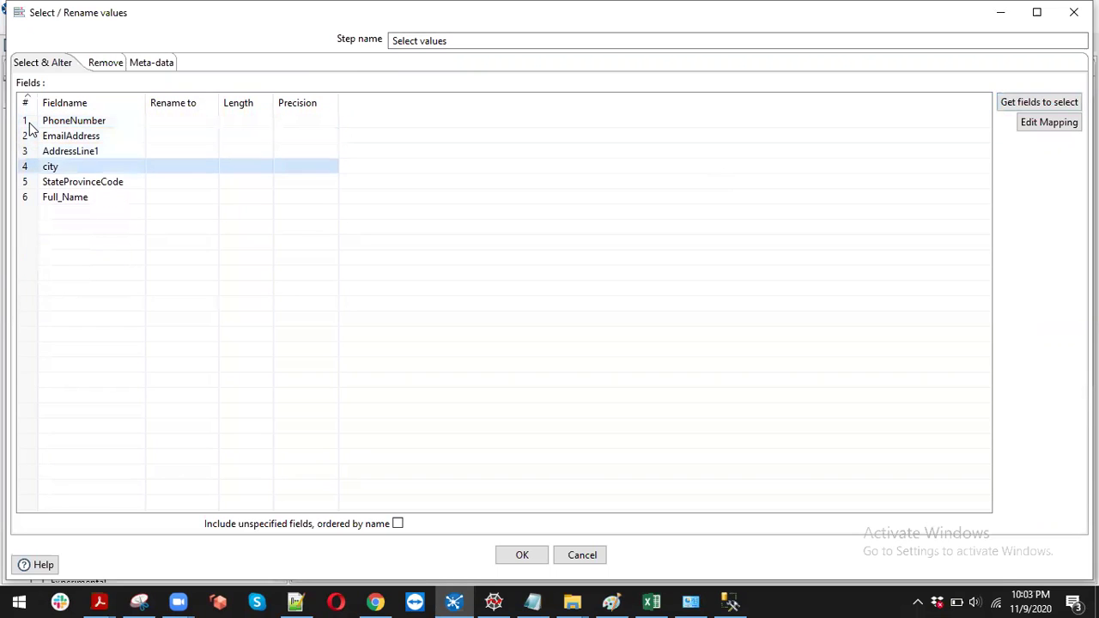
pyautogui.press('Up')
pyautogui.press('Down')
pyautogui.press('Up')
pyautogui.press('Up')
pyautogui.press('Up')
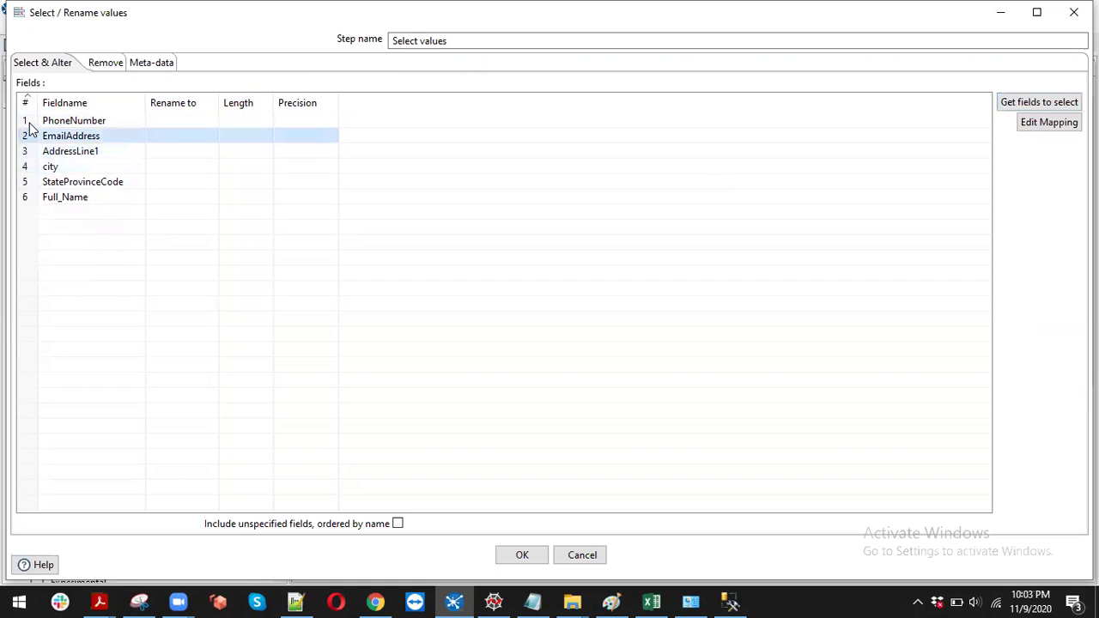
pyautogui.press('Up')
pyautogui.press('Down')
pyautogui.press('Down')
pyautogui.press('Down')
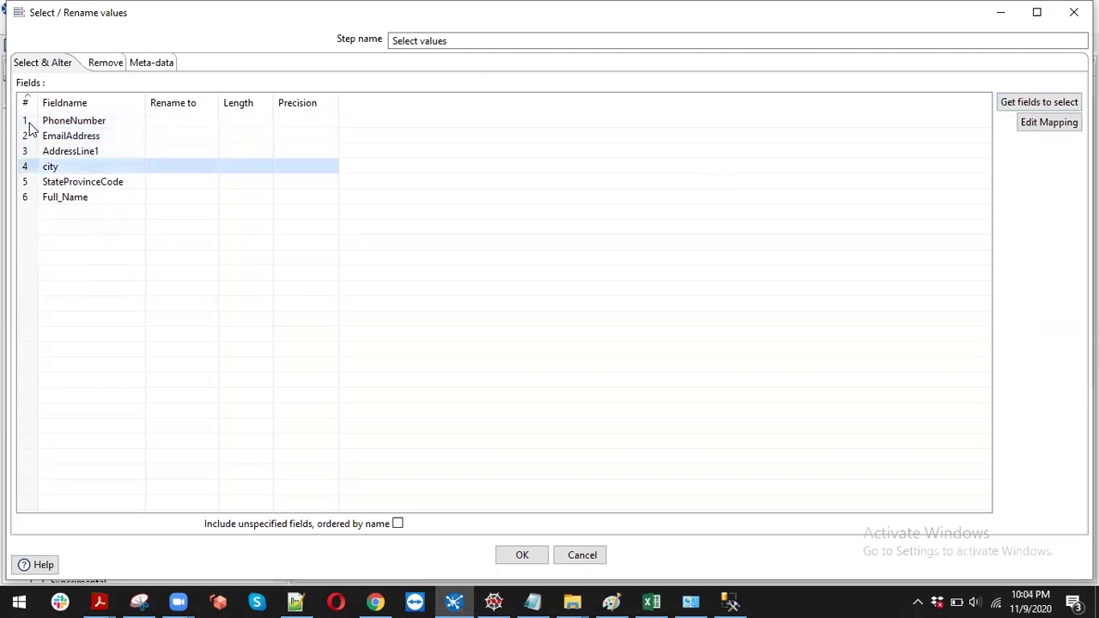
# Move Full_Name from the last row to a new first row above PhoneNumber and delete the leftover empty row
pyautogui.click(79, 196)
pyautogui.hotkey('ctrl', 'c')
pyautogui.press('BackSpace')
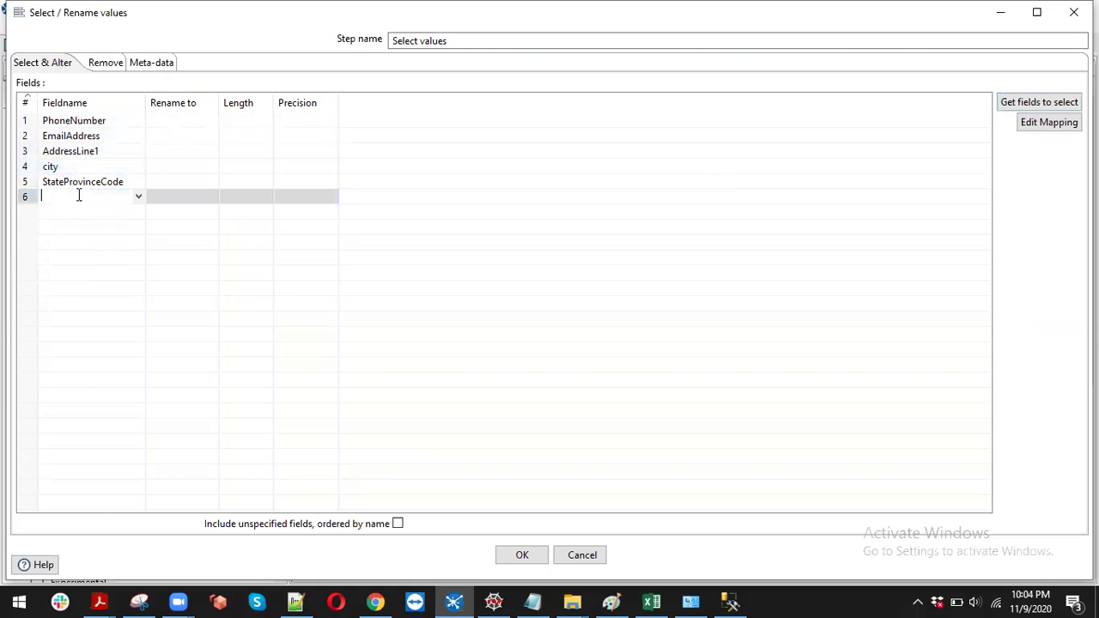
pyautogui.click(24, 123)
pyautogui.rightClick(25, 120)
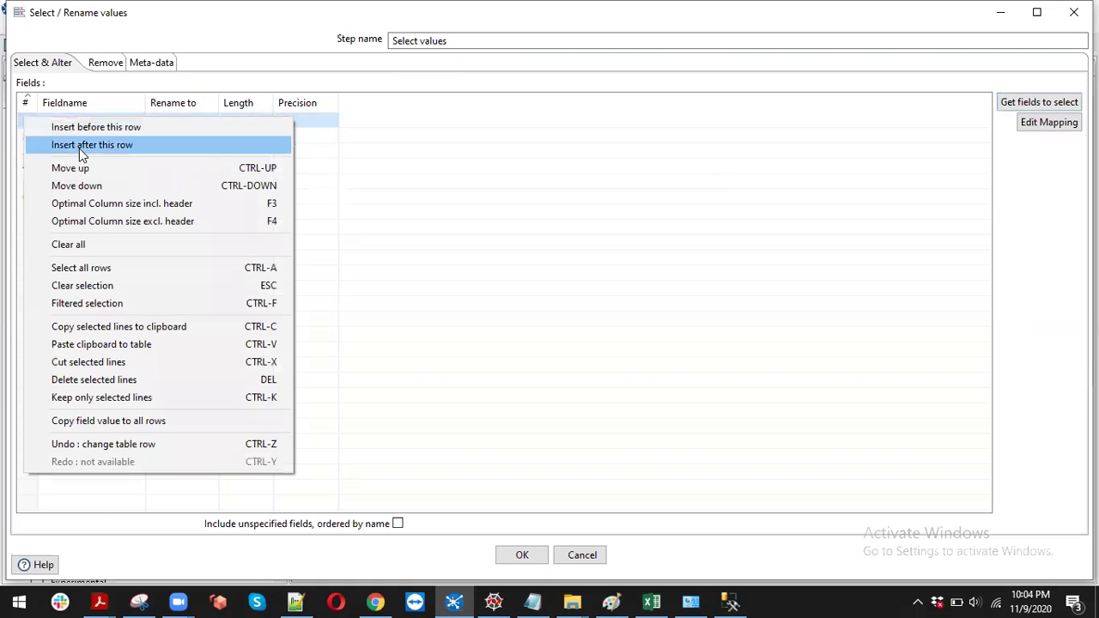
pyautogui.click(96, 127)
pyautogui.hotkey('ctrl', 'v')
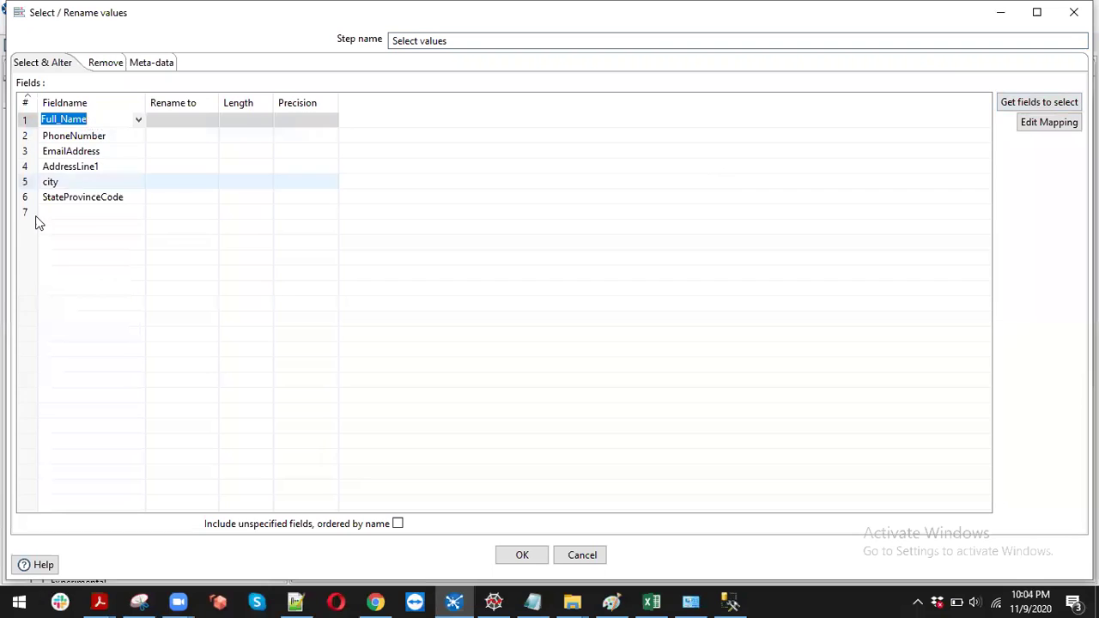
pyautogui.click(30, 213)
pyautogui.press('Delete')
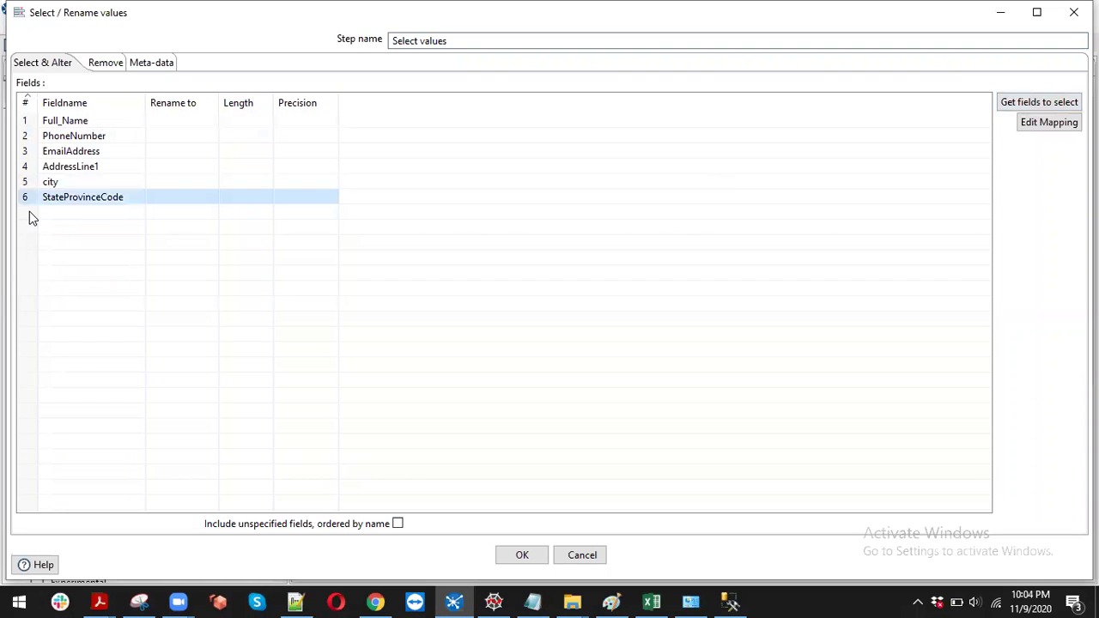
# Rename AddressLine1 to Address in the Select values fields and accept the settings
pyautogui.click(108, 167)
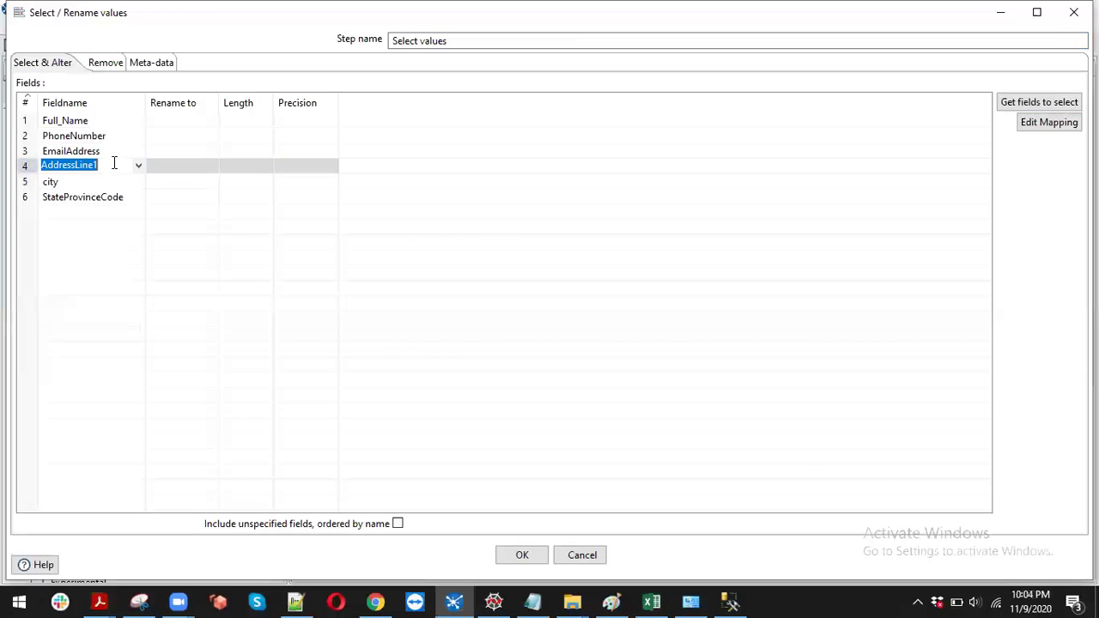
pyautogui.click(114, 163)
pyautogui.doubleClick(115, 163)
pyautogui.click(168, 166)
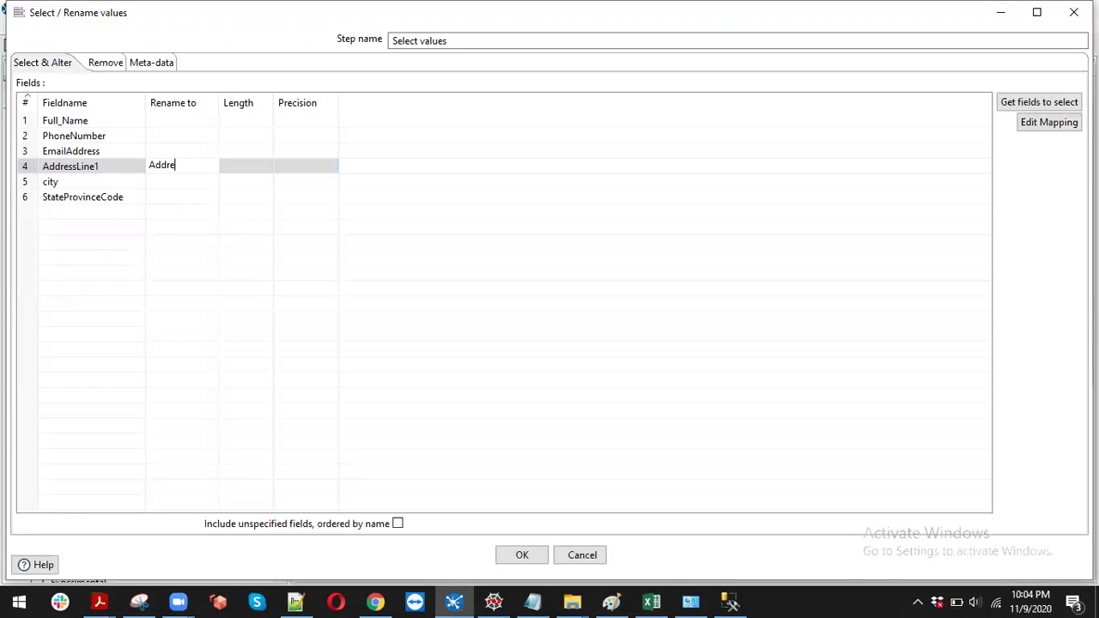
pyautogui.click(106, 163)
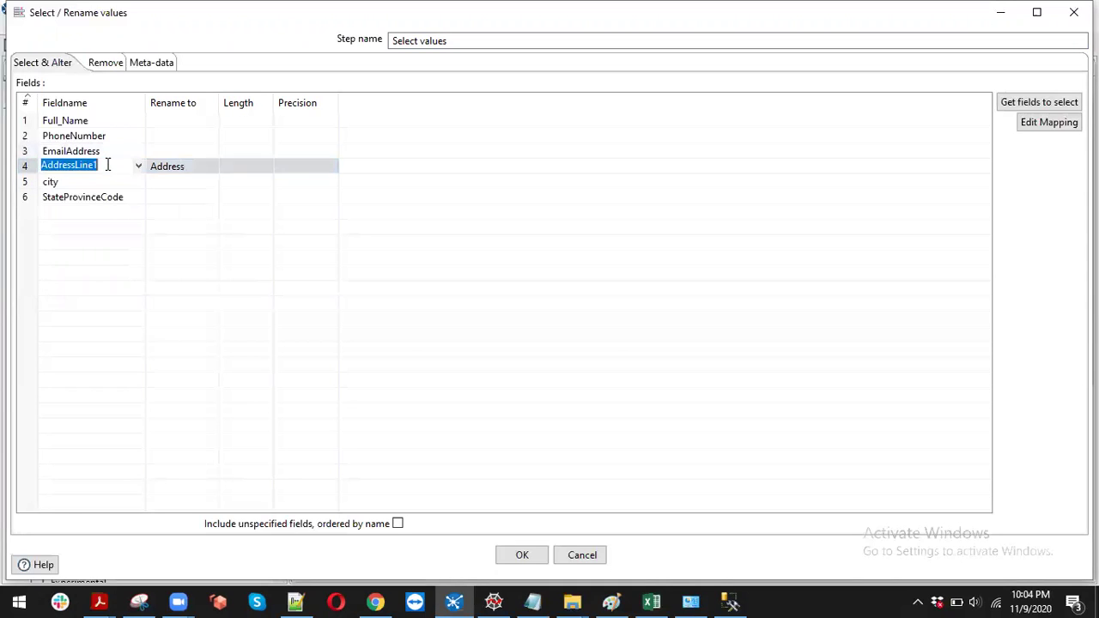
pyautogui.click(519, 555)
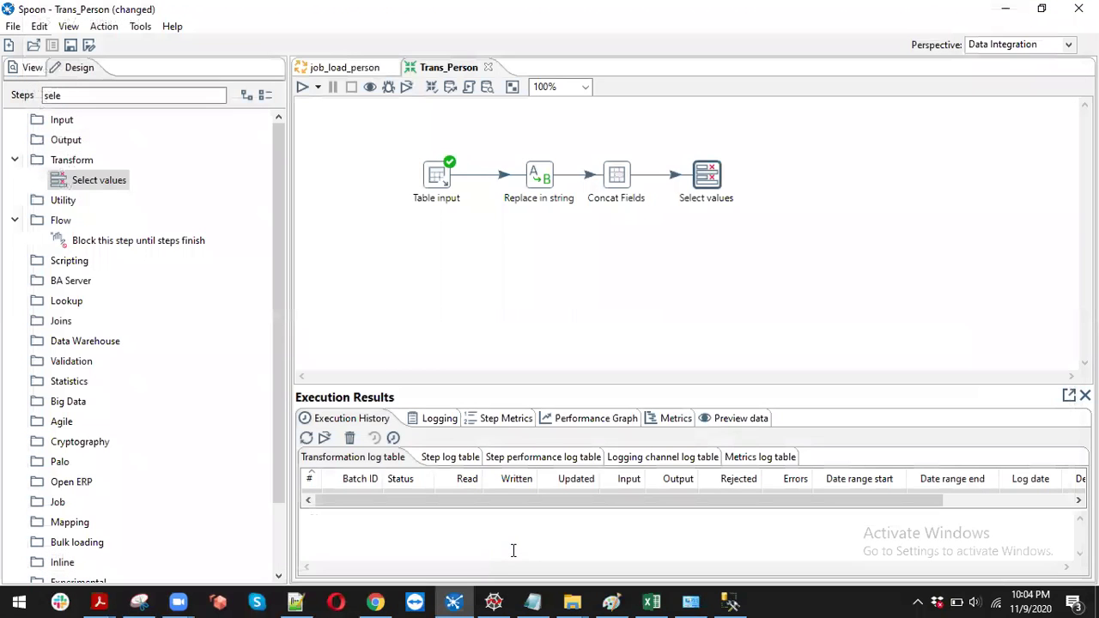
# Search the steps for "excel", place Microsoft Excel Output after Select values and connect the two with a hop
pyautogui.doubleClick(89, 95)
pyautogui.write('excel')
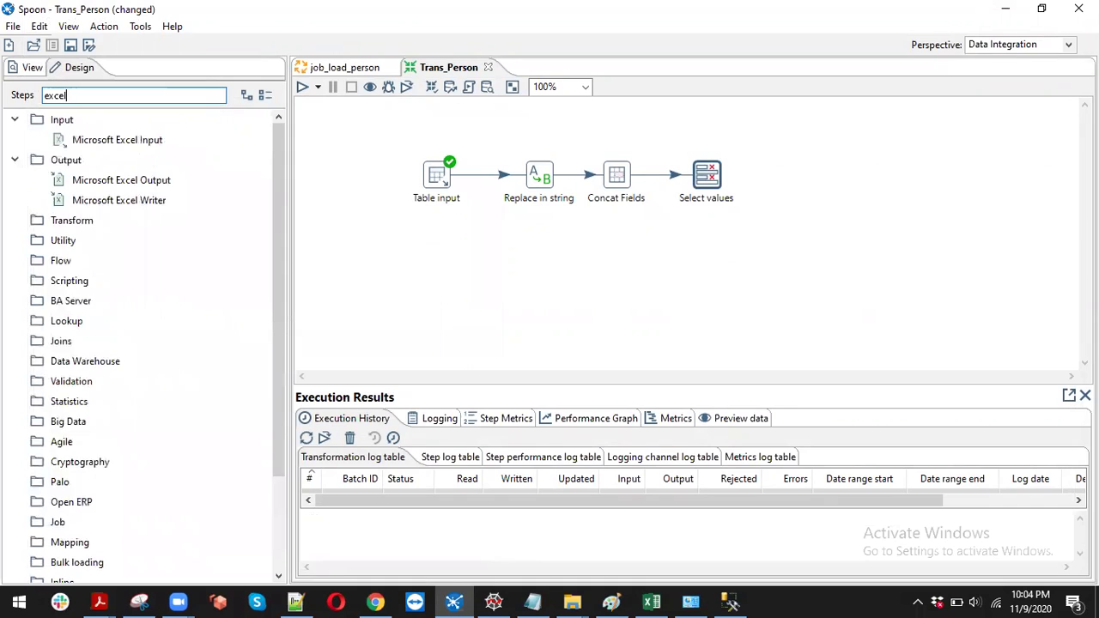
pyautogui.moveTo(122, 179); pyautogui.dragTo(808, 177)
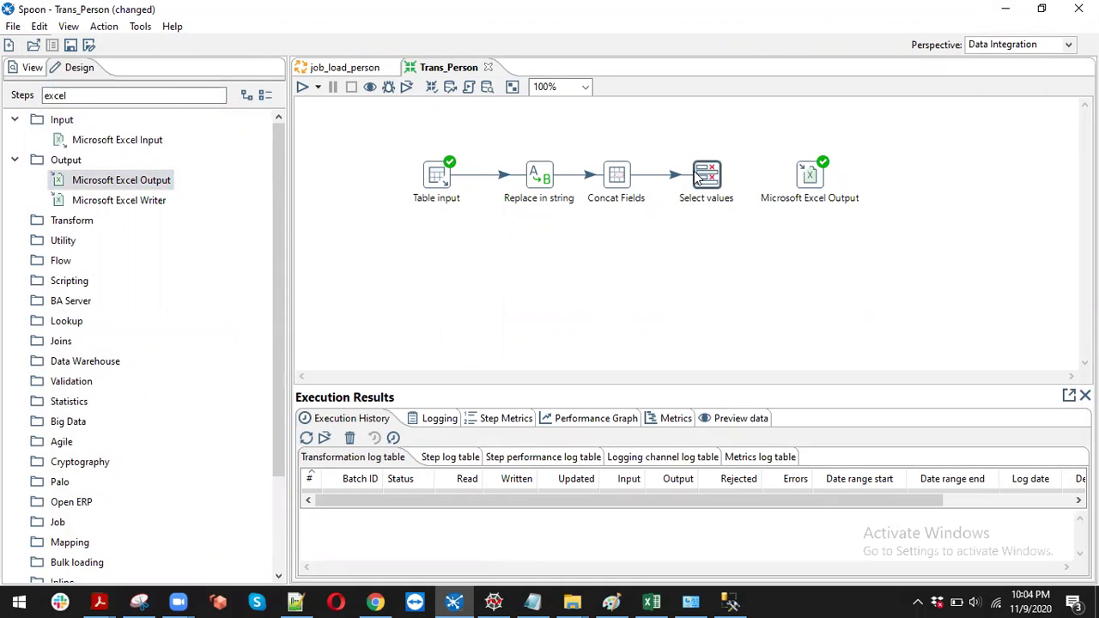
pyautogui.moveTo(706, 177)
pyautogui.moveTo(790, 184); pyautogui.dragTo(809, 179)
pyautogui.click(846, 183)
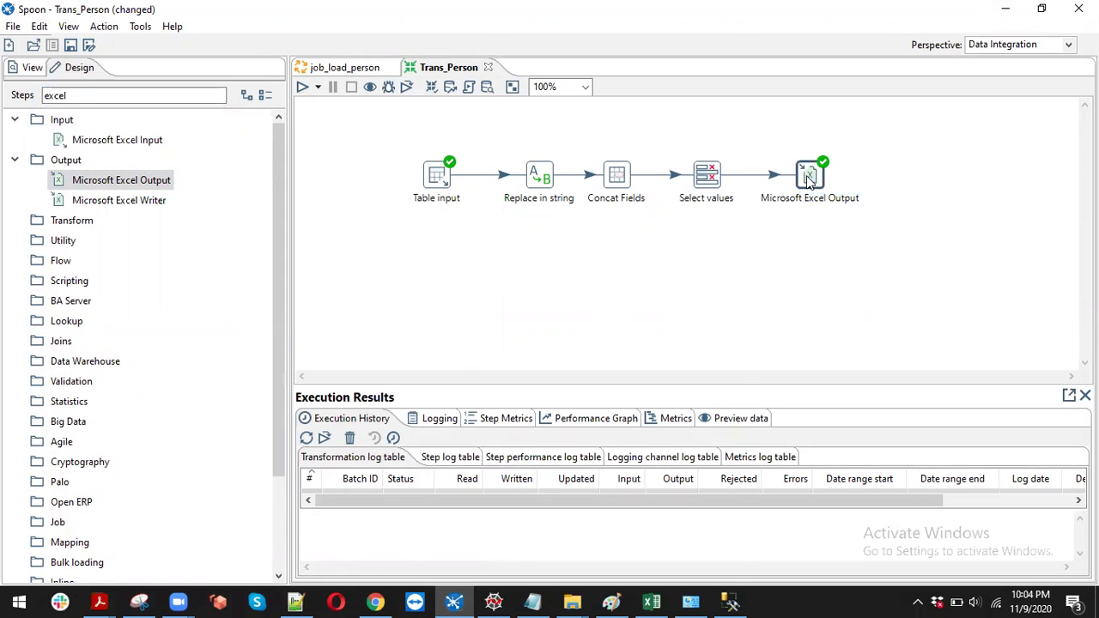
# Browse for the Microsoft Excel Output filename and create a new folder named Test_Trans_Results on the Desktop
pyautogui.doubleClick(810, 179)
pyautogui.click(697, 87)
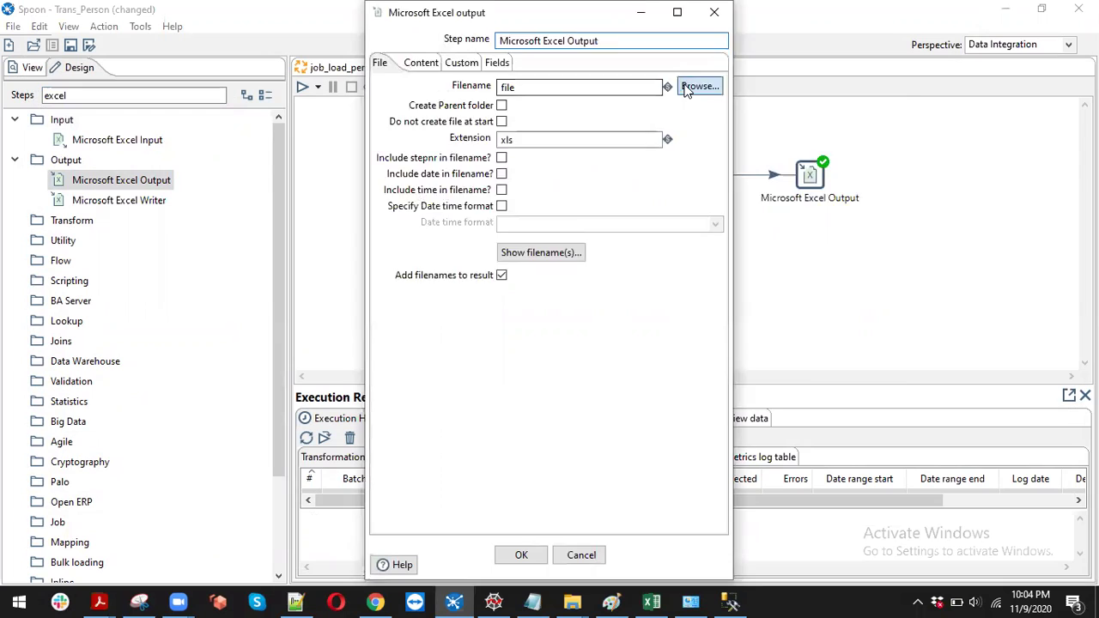
pyautogui.click(484, 126)
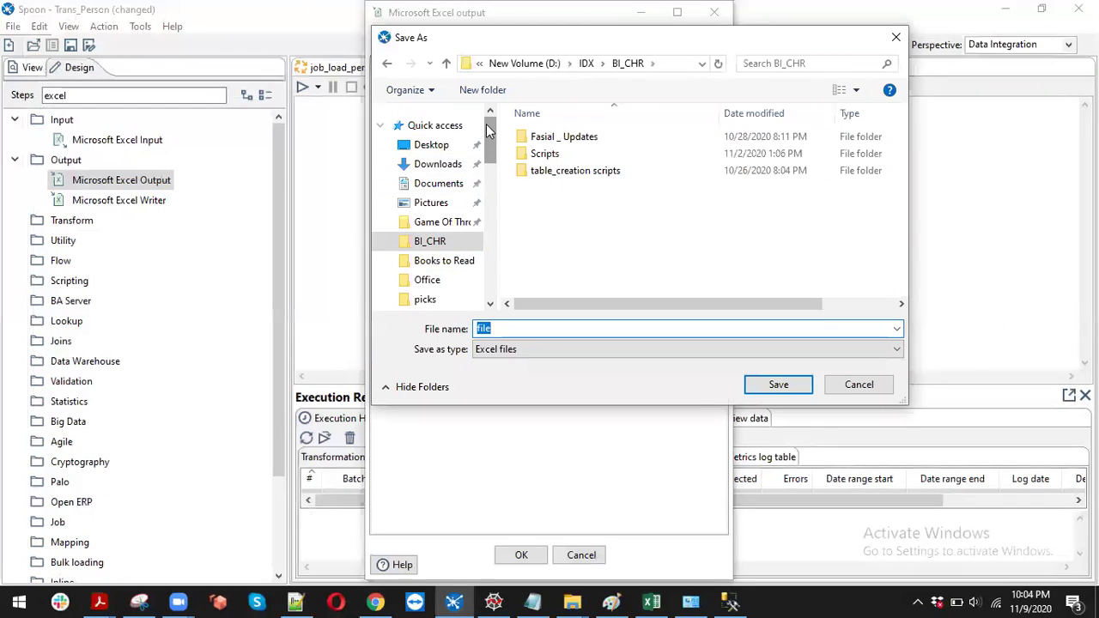
pyautogui.click(432, 146)
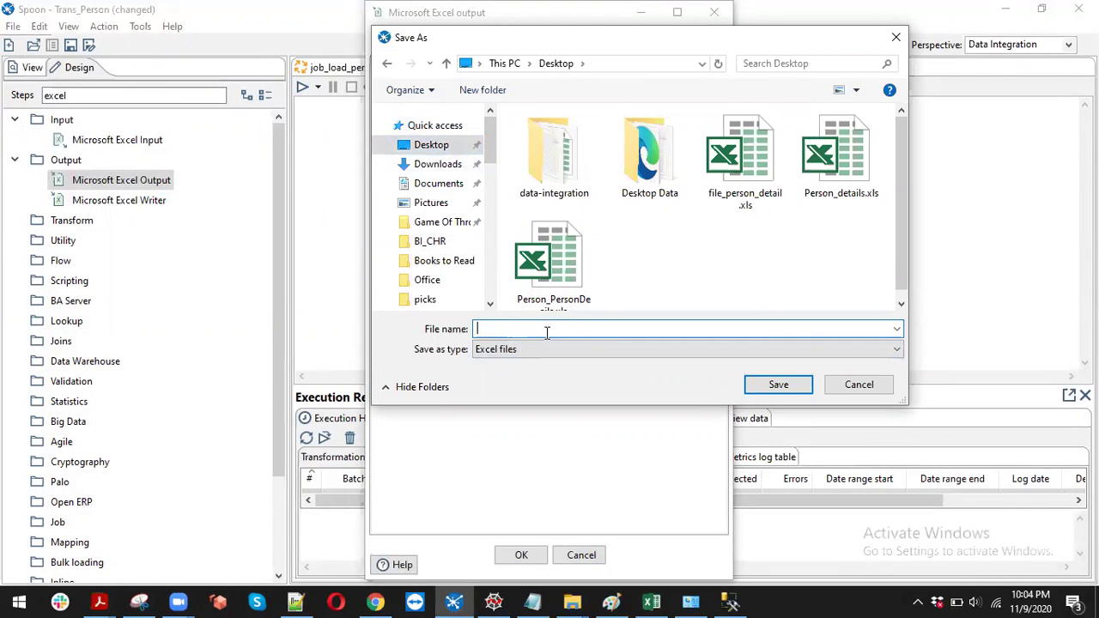
pyautogui.rightClick(718, 245)
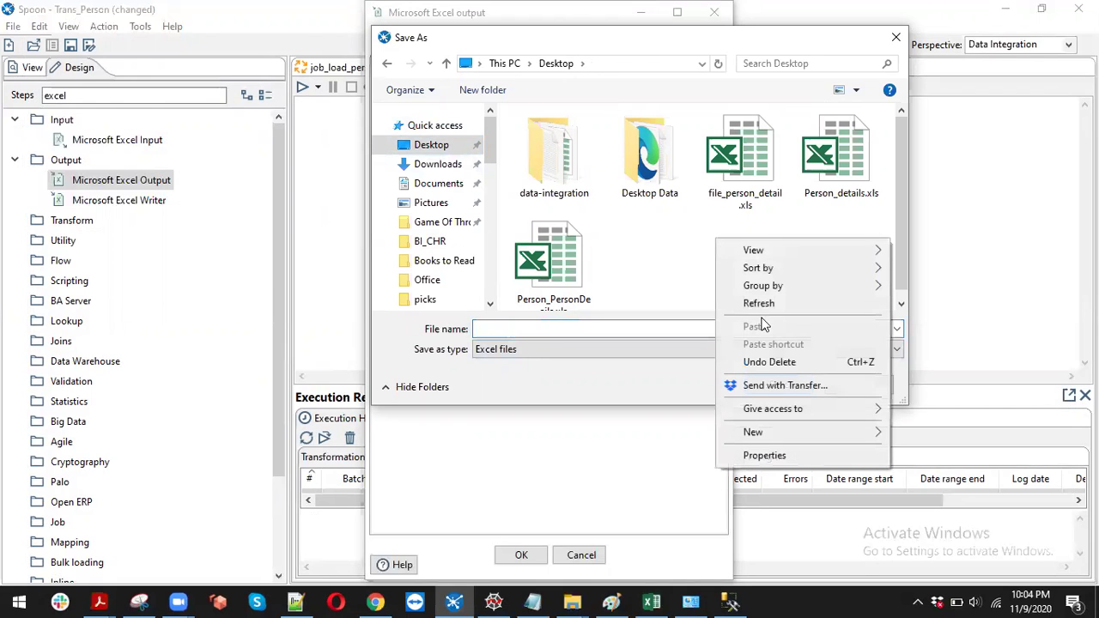
pyautogui.moveTo(778, 440)
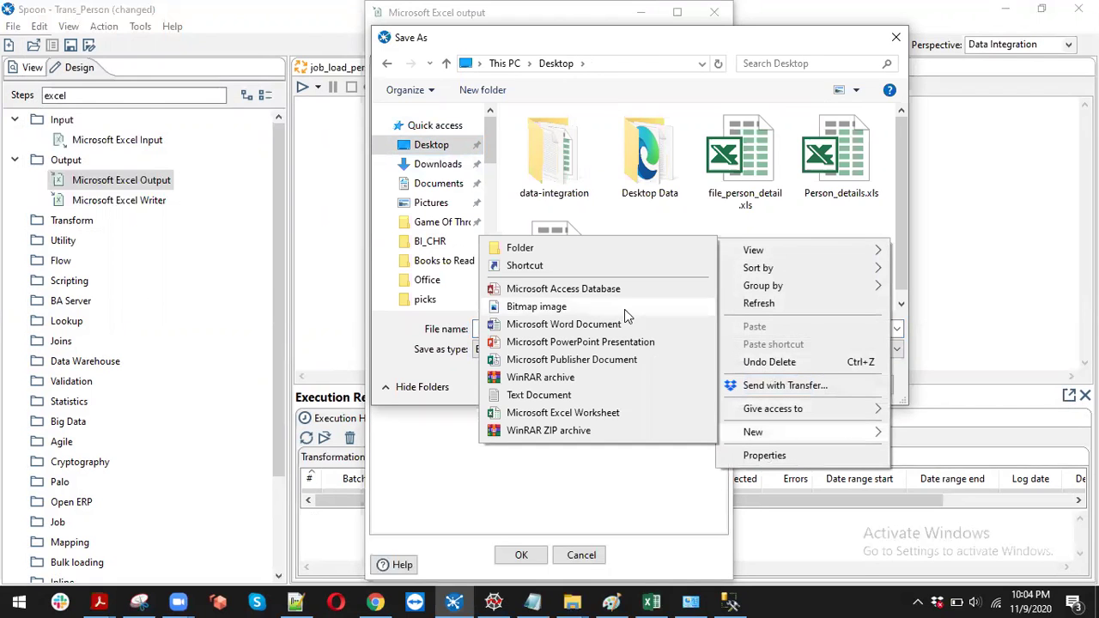
pyautogui.click(580, 247)
pyautogui.write('T')
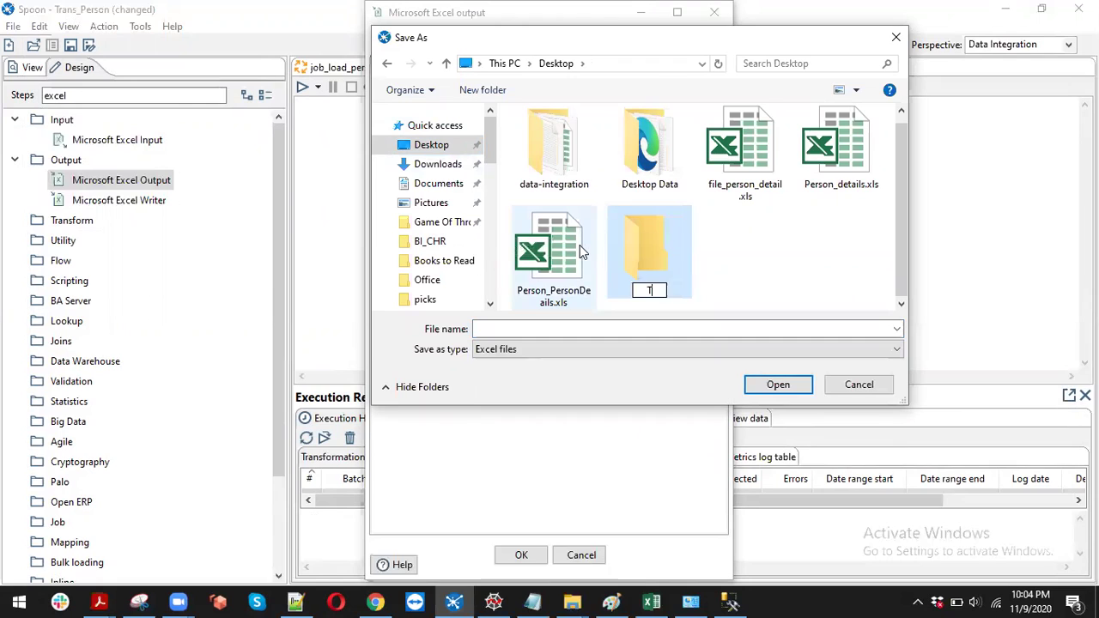
pyautogui.write('est_Trans')
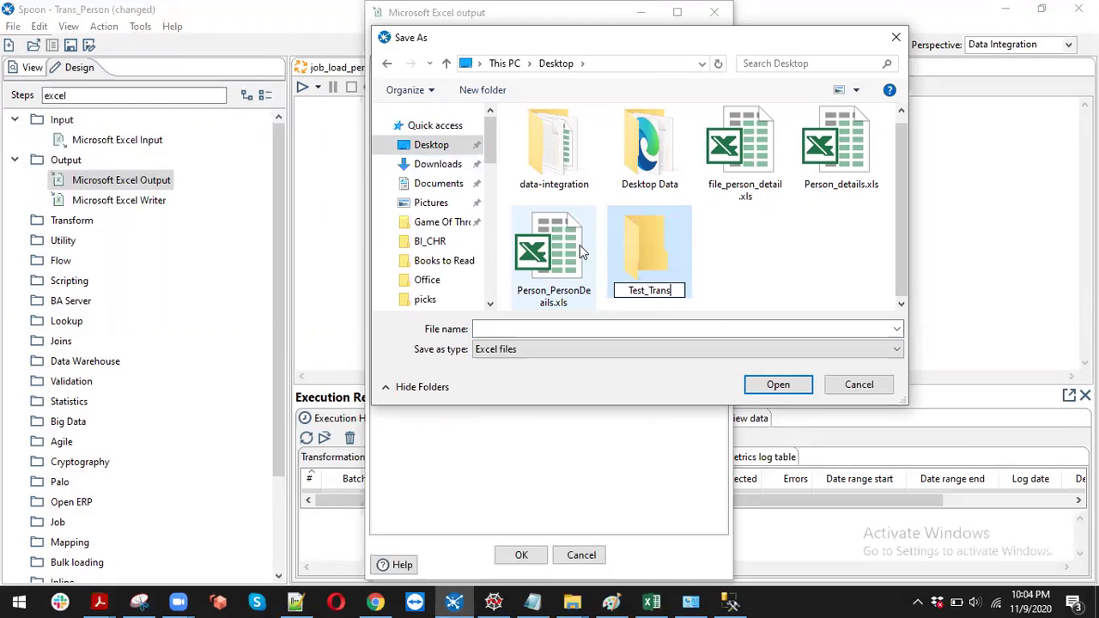
pyautogui.write('_Res')
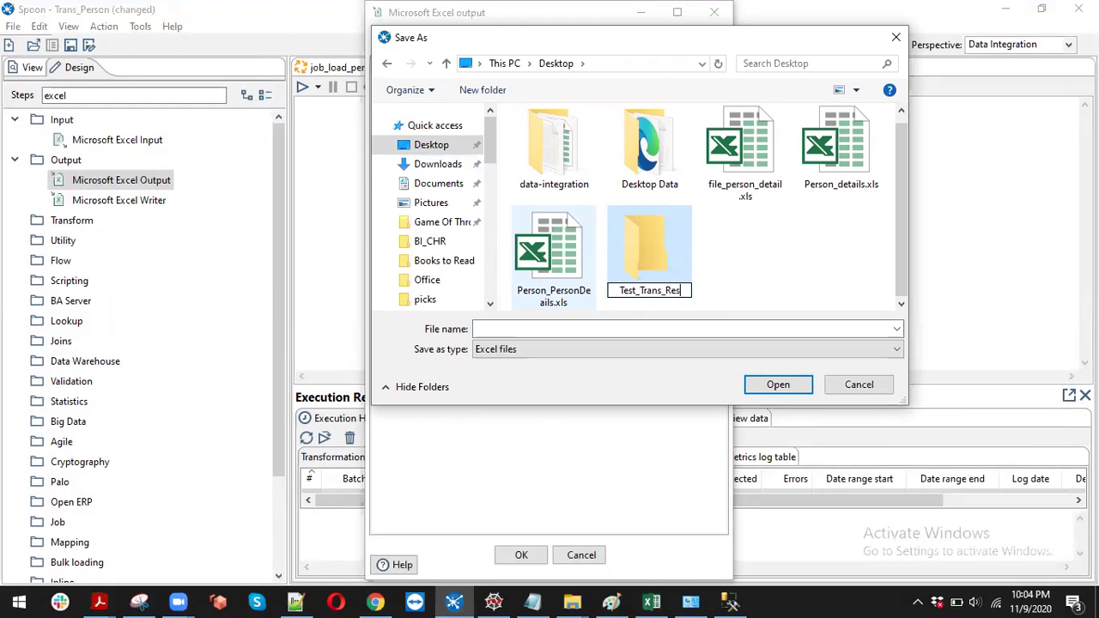
pyautogui.write('ults')
pyautogui.press('Return')
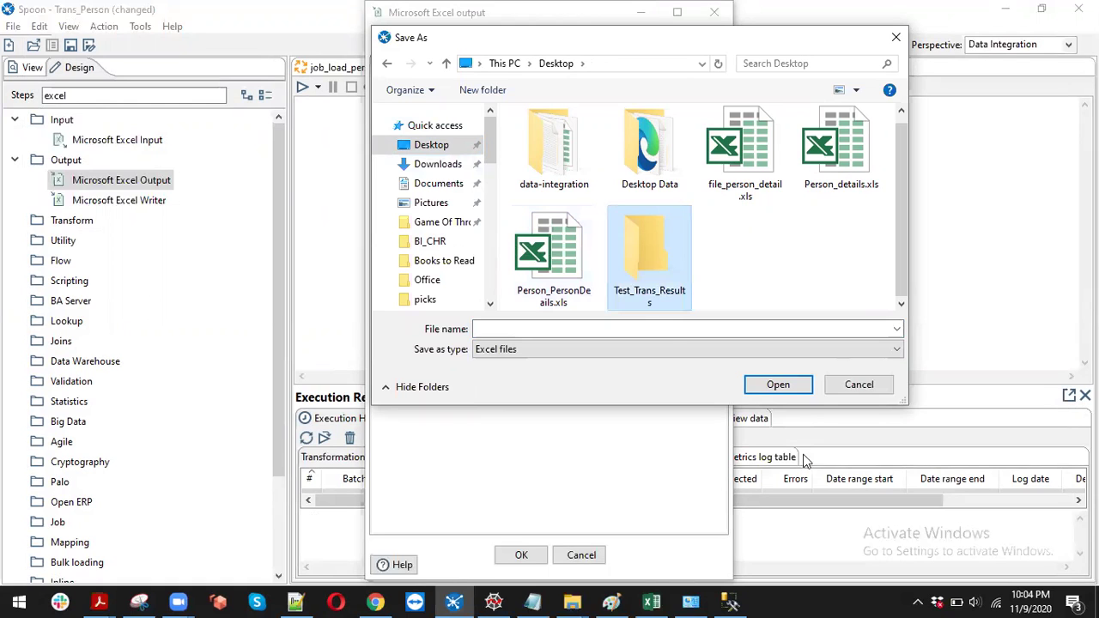
# Set the output file to Person_detail inside the Test_Trans_Results folder
pyautogui.doubleClick(639, 246)
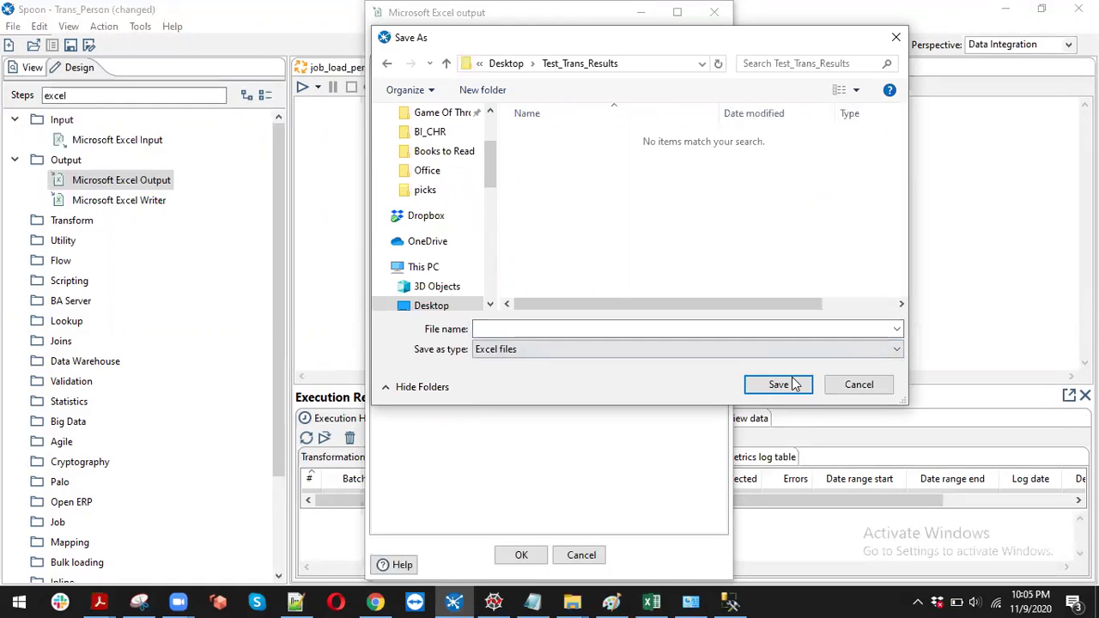
pyautogui.click(612, 327)
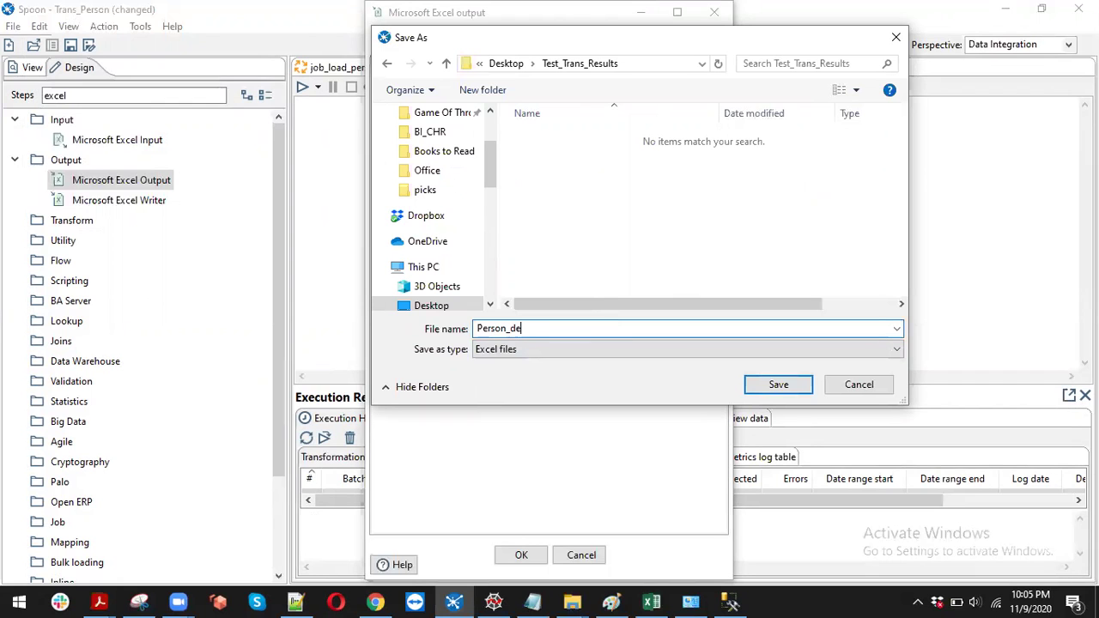
pyautogui.press('Return')
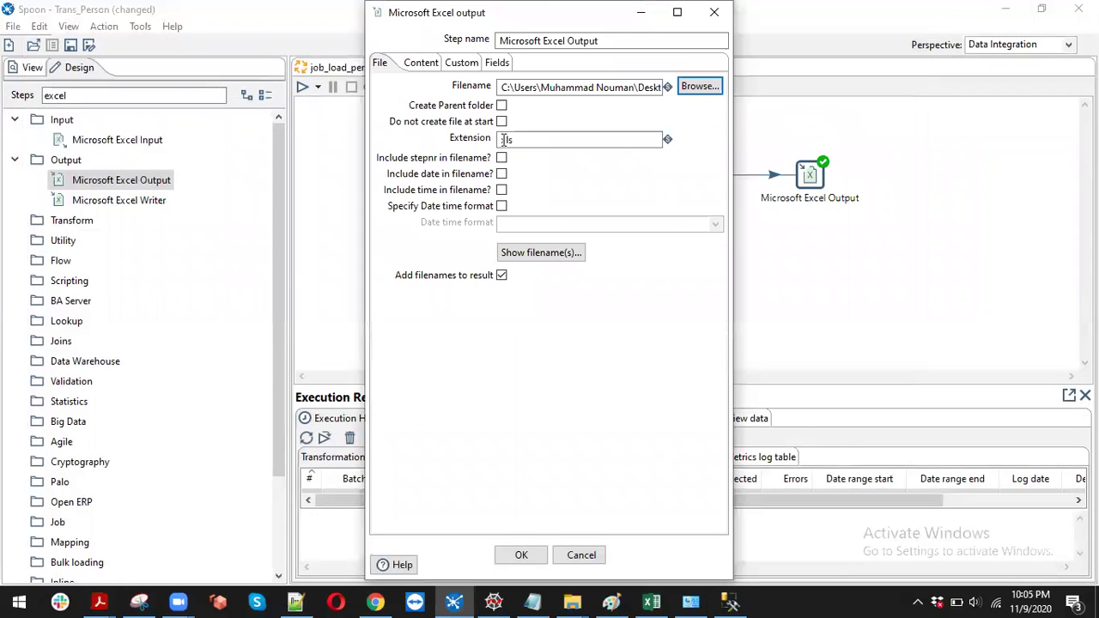
# Load the incoming fields into Microsoft Excel Output, accept its settings and save the Trans_Person transformation
pyautogui.click(496, 64)
pyautogui.click(496, 519)
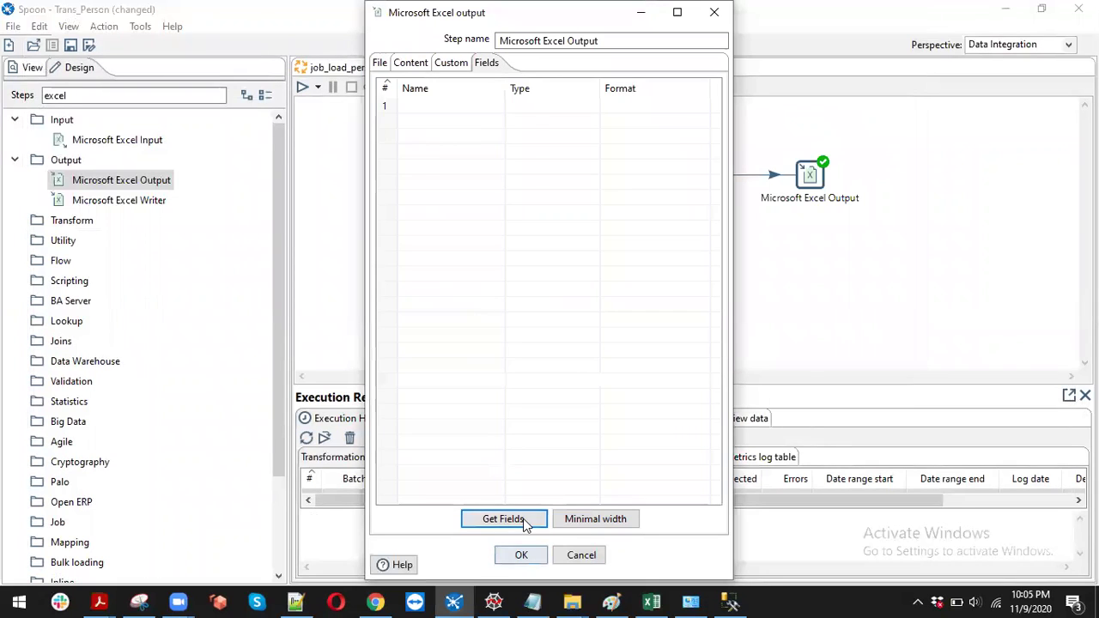
pyautogui.click(520, 555)
pyautogui.hotkey('ctrl', 's')
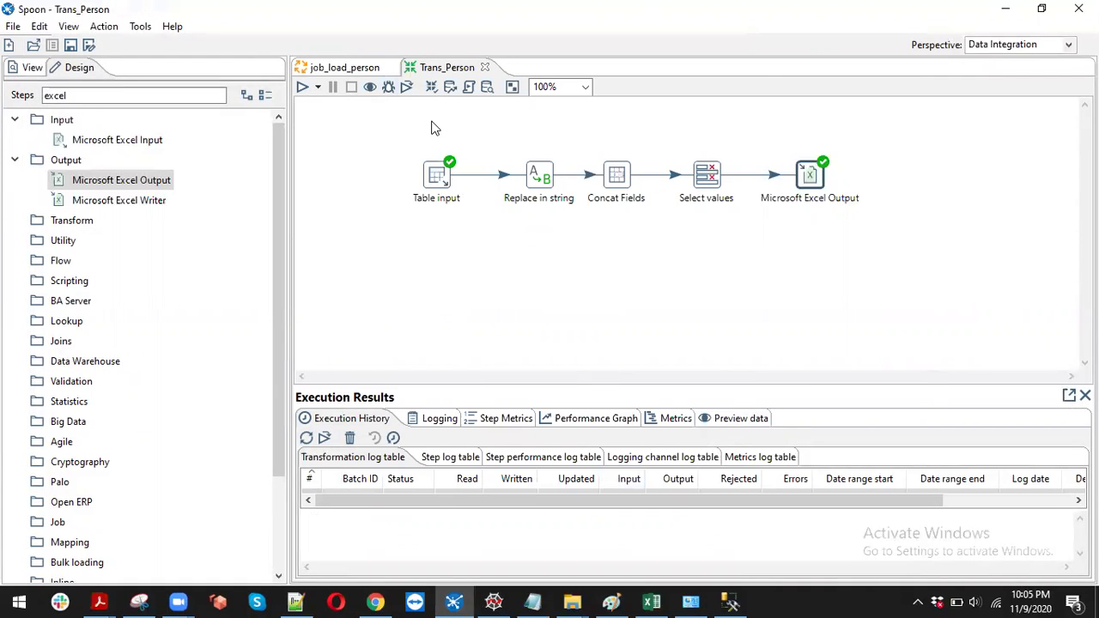
# Check in job_load_person which transformation file the Transformation entry points to, comparing it with the open Trans_Person transformation
pyautogui.click(359, 74)
pyautogui.click(447, 69)
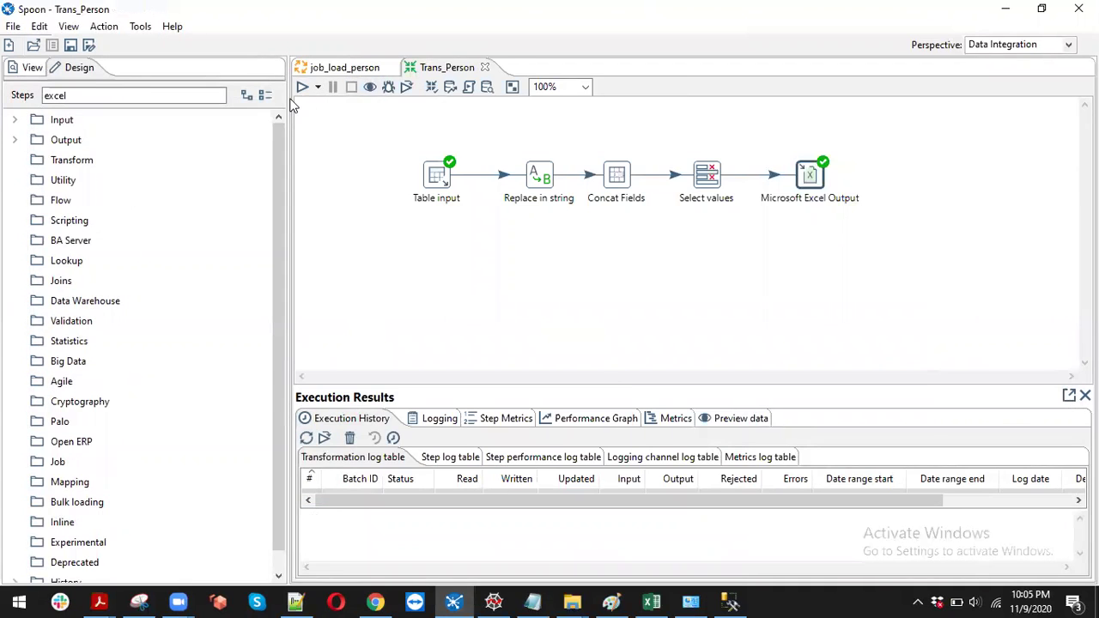
pyautogui.click(336, 70)
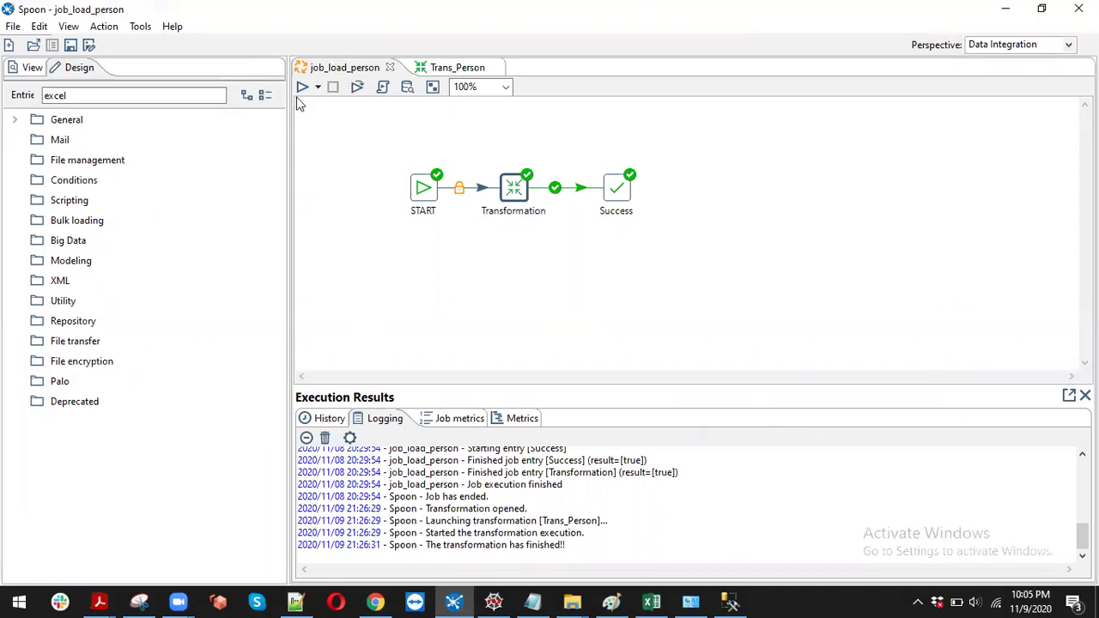
pyautogui.doubleClick(515, 194)
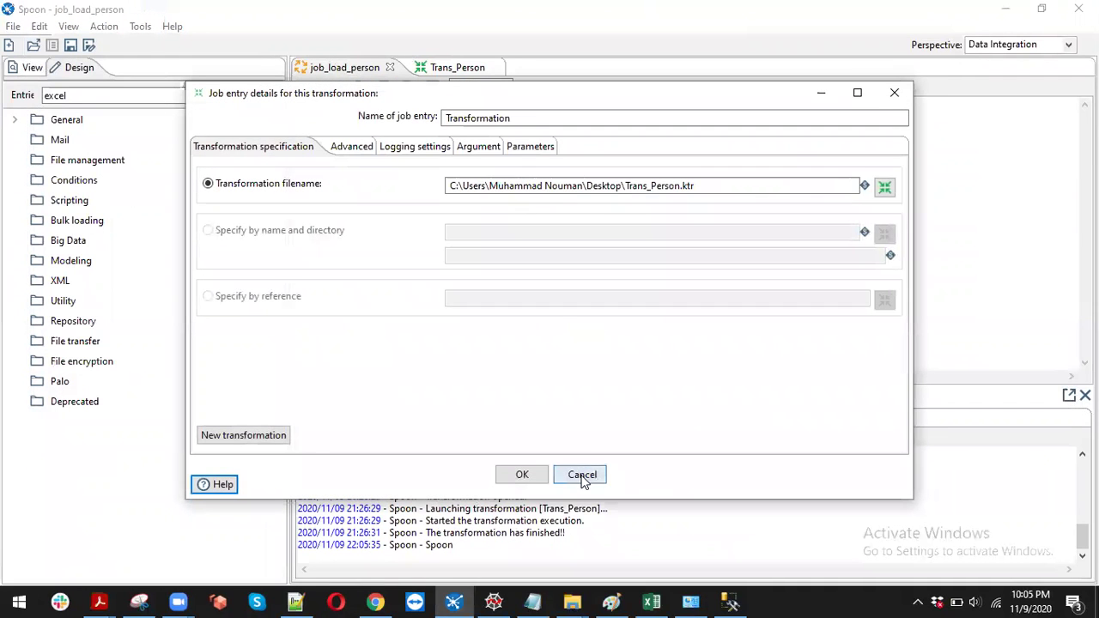
pyautogui.click(580, 474)
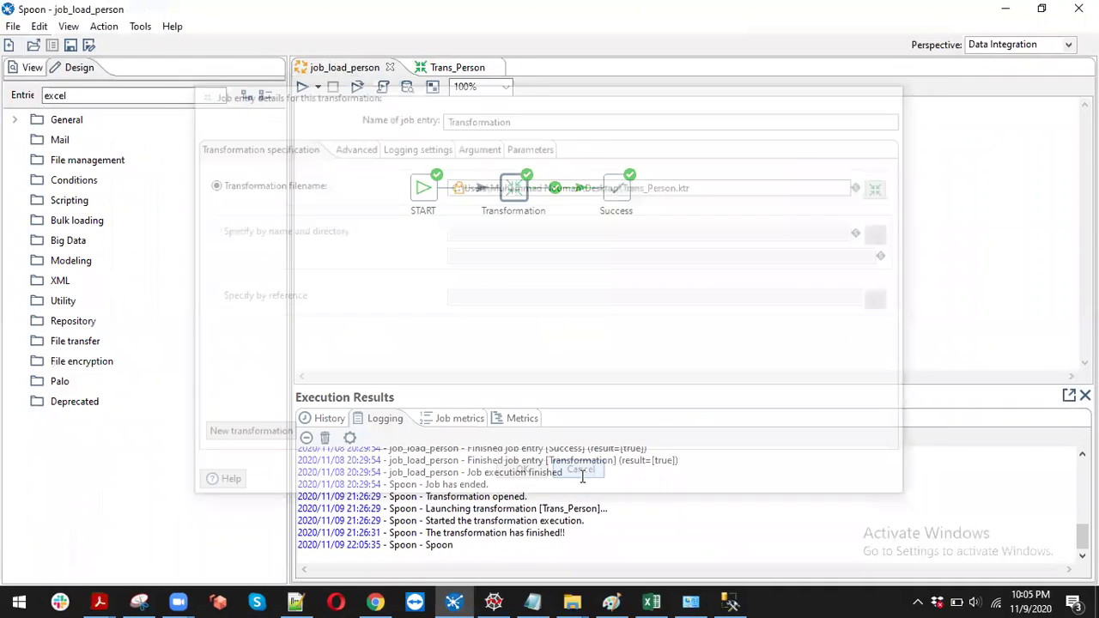
pyautogui.click(450, 67)
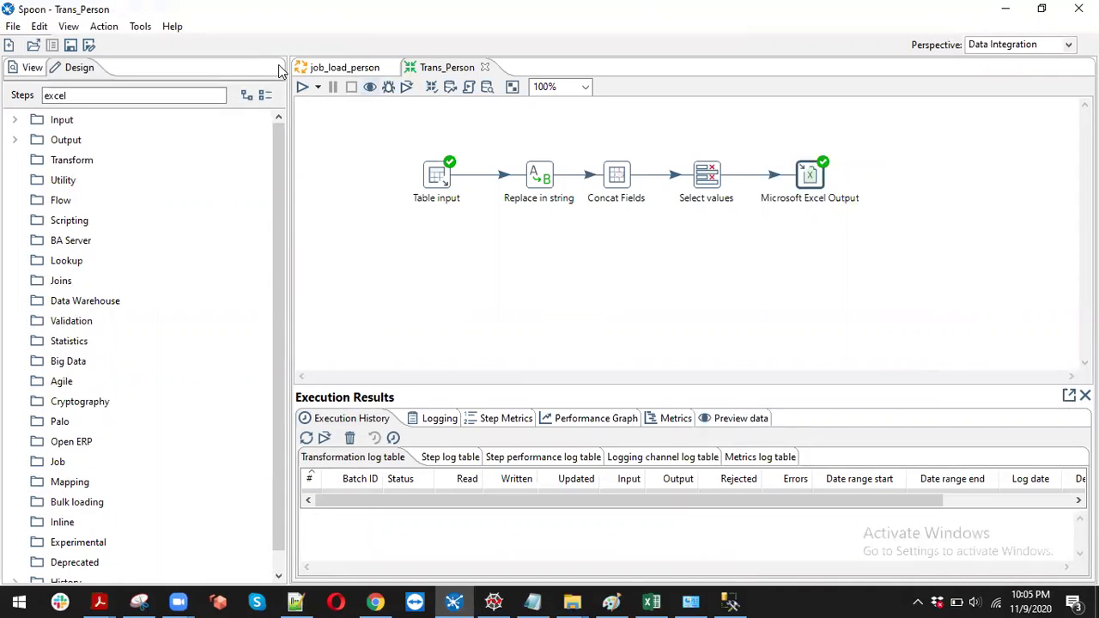
pyautogui.click(312, 66)
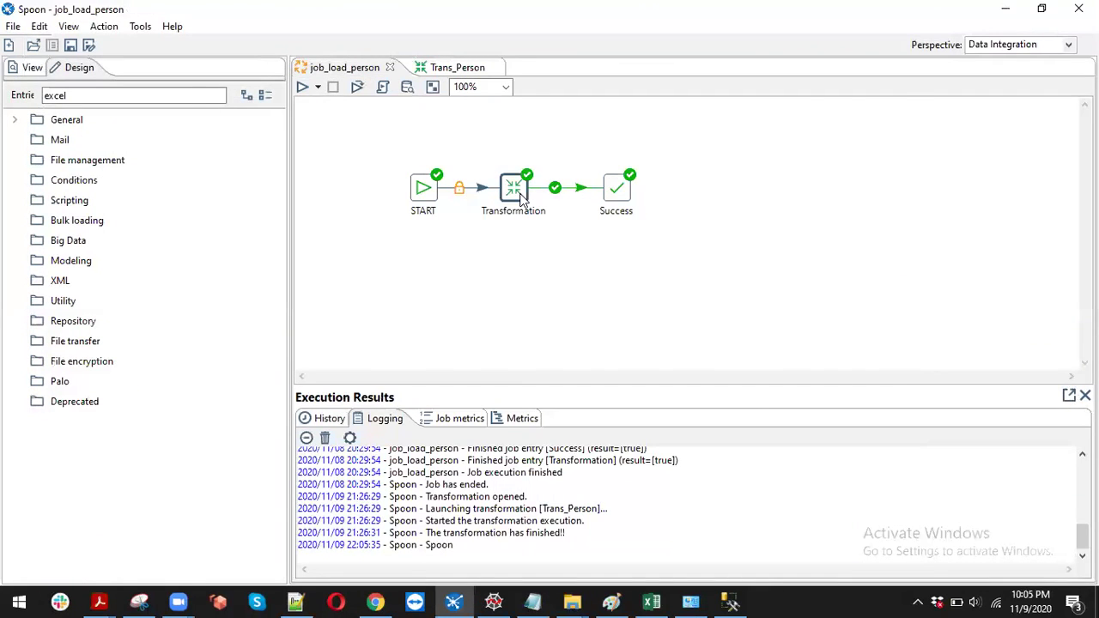
pyautogui.doubleClick(520, 195)
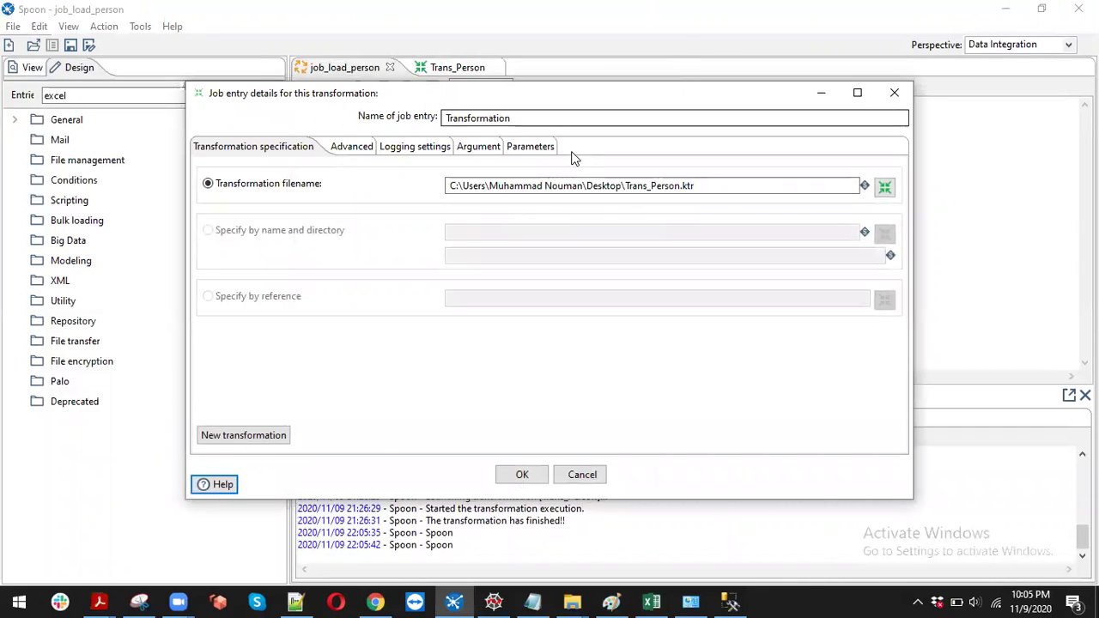
pyautogui.moveTo(709, 185); pyautogui.dragTo(446, 180)
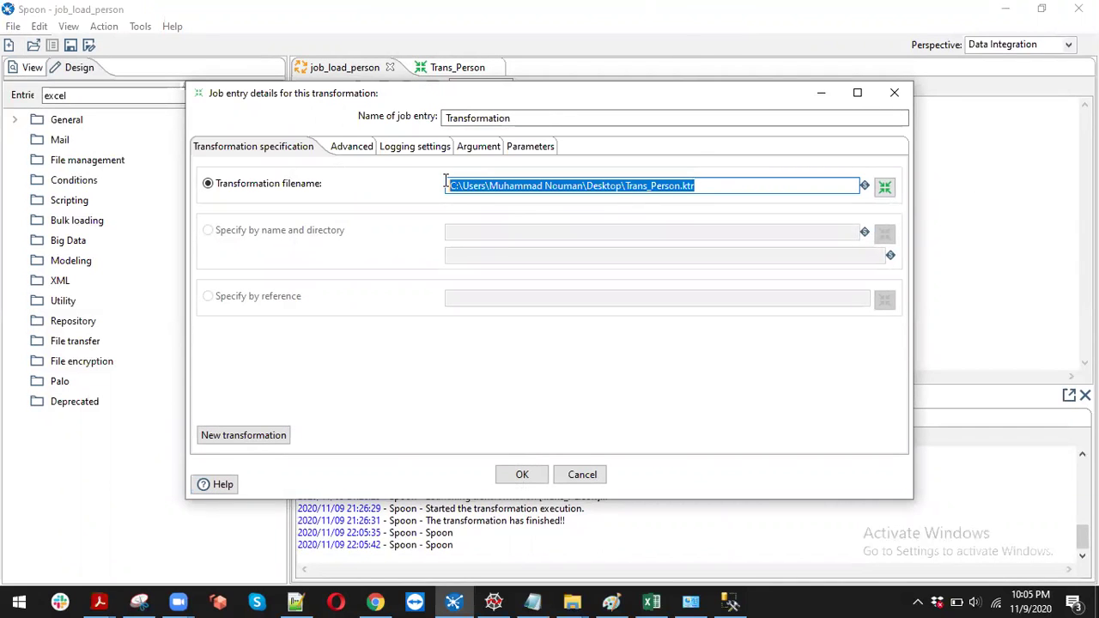
pyautogui.click(519, 474)
pyautogui.click(473, 284)
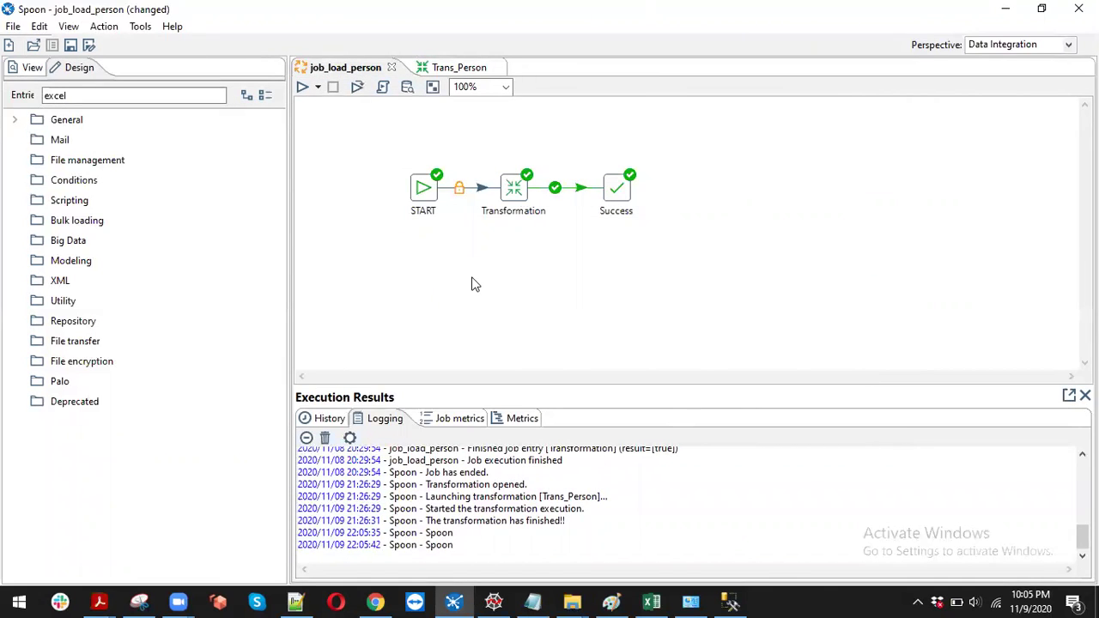
# Run the saved job_load_person job locally and open Person_detail.xls from the Test_Trans_Results folder in Excel
pyautogui.click(303, 87)
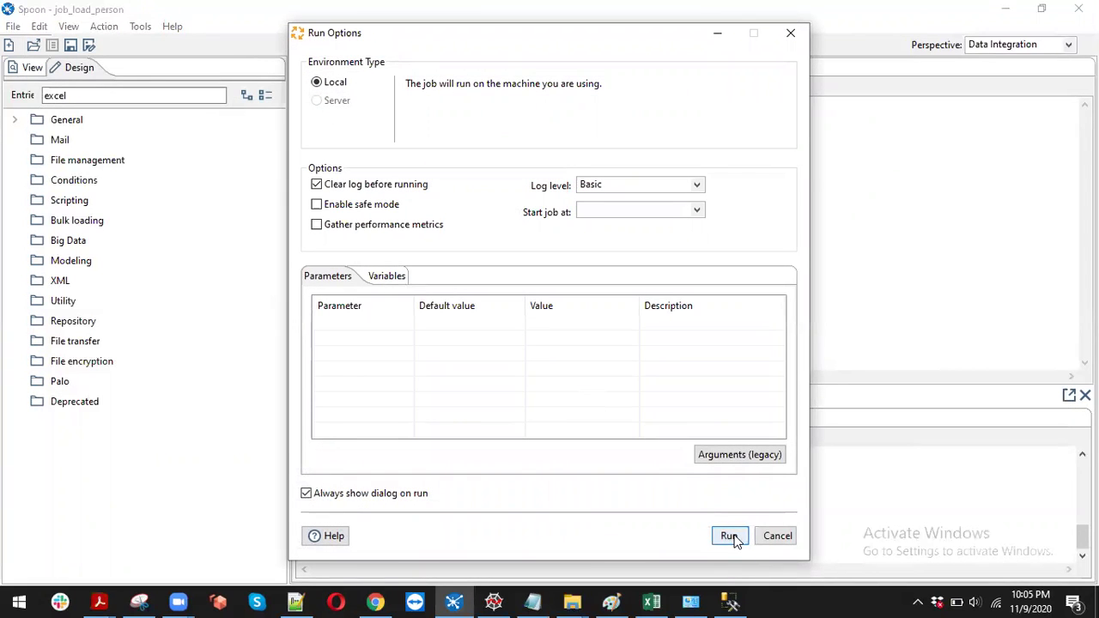
pyautogui.click(732, 536)
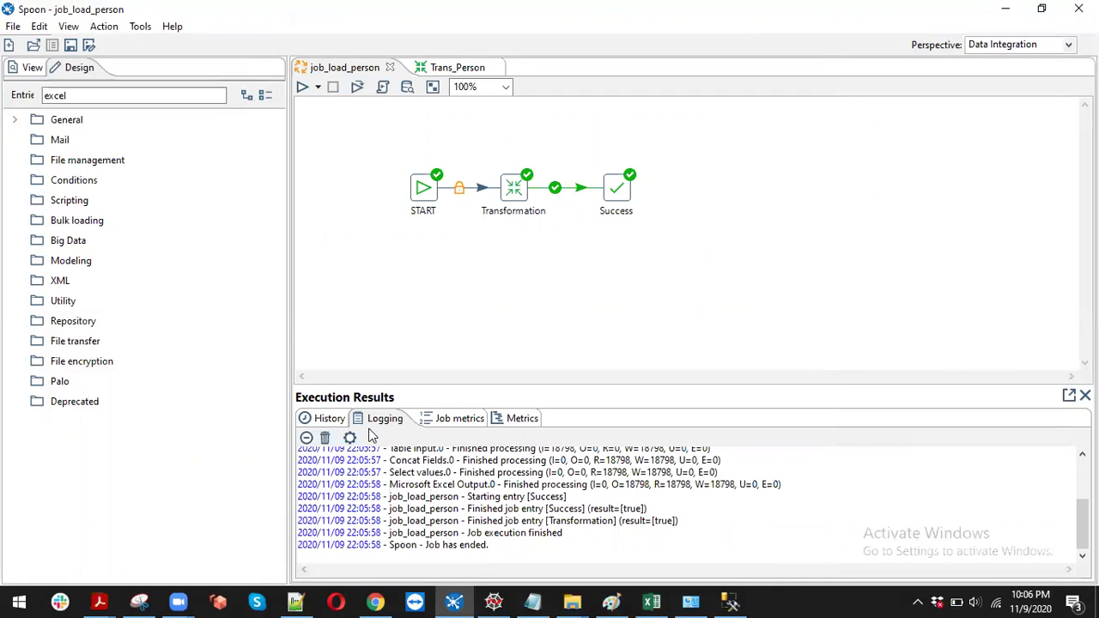
pyautogui.click(1098, 604)
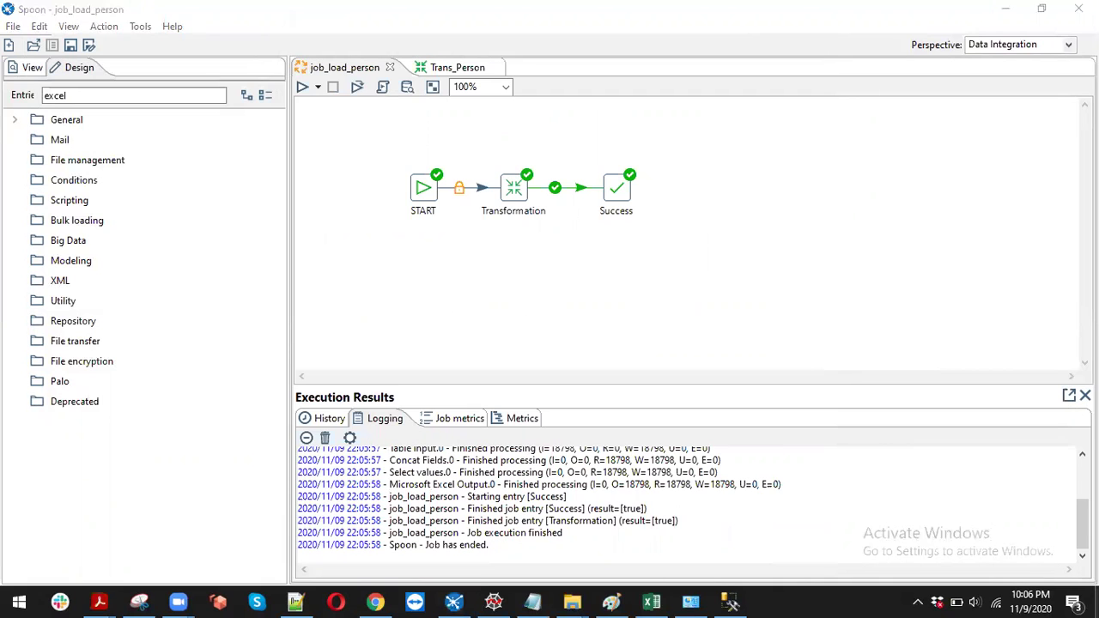
pyautogui.doubleClick(156, 522)
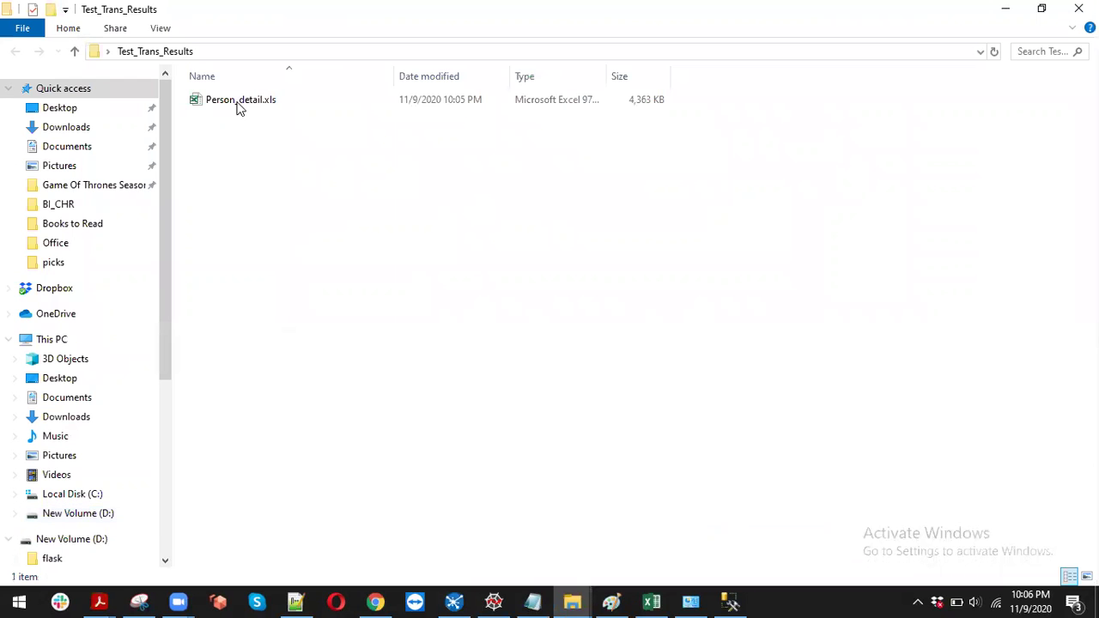
pyautogui.doubleClick(239, 102)
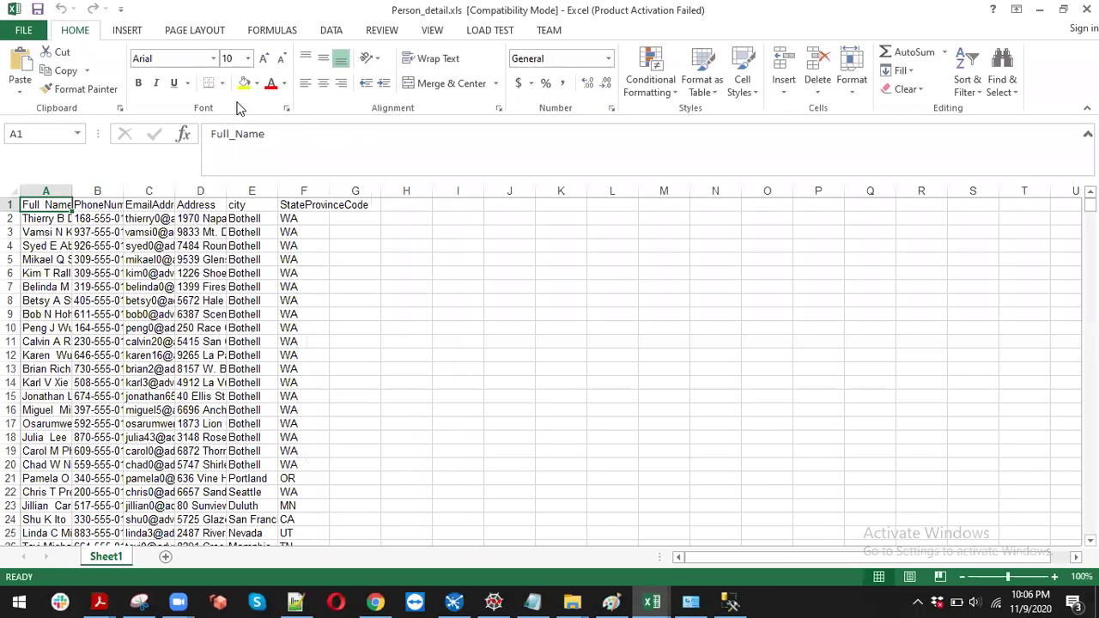
# Fit the widths of all columns in Sheet1 to their contents and select the first Full_Name value
pyautogui.click(84, 324)
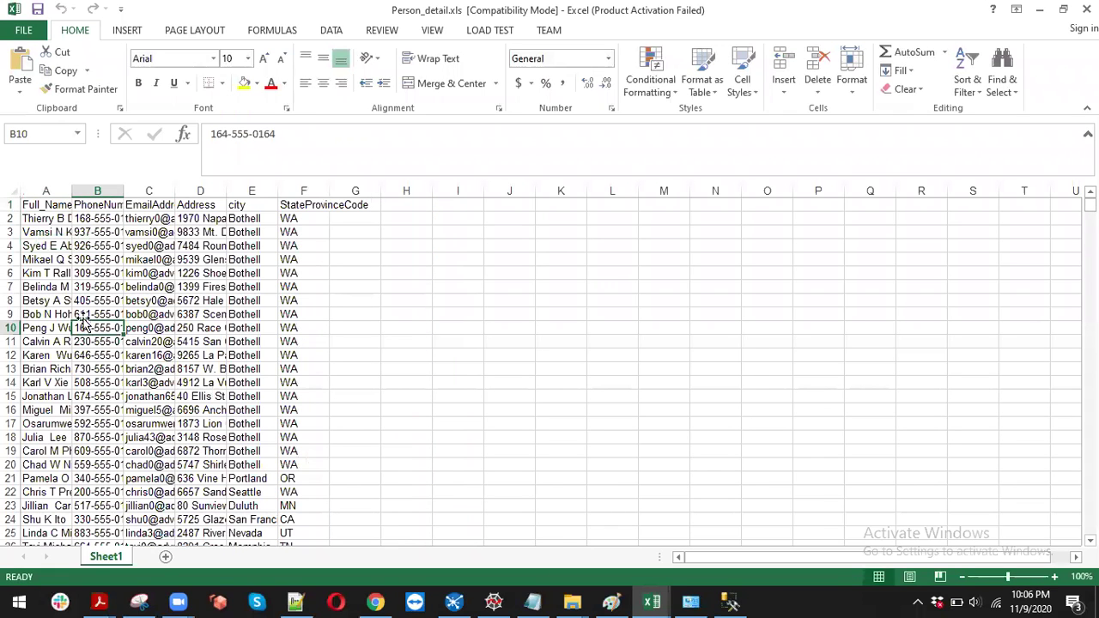
pyautogui.click(13, 194)
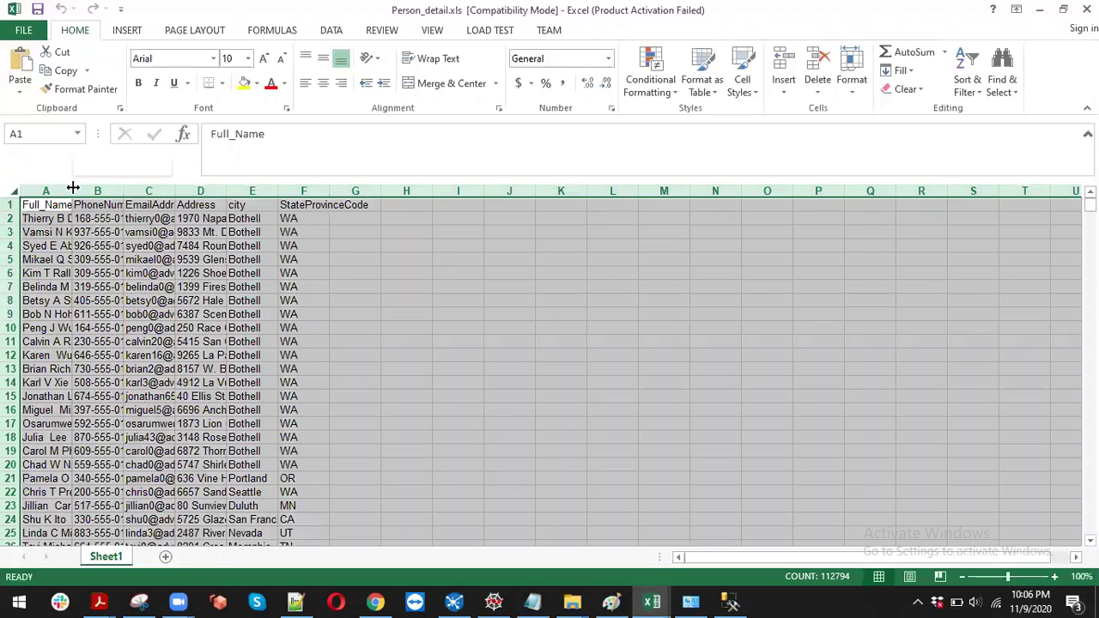
pyautogui.doubleClick(72, 189)
pyautogui.click(74, 244)
pyautogui.click(55, 215)
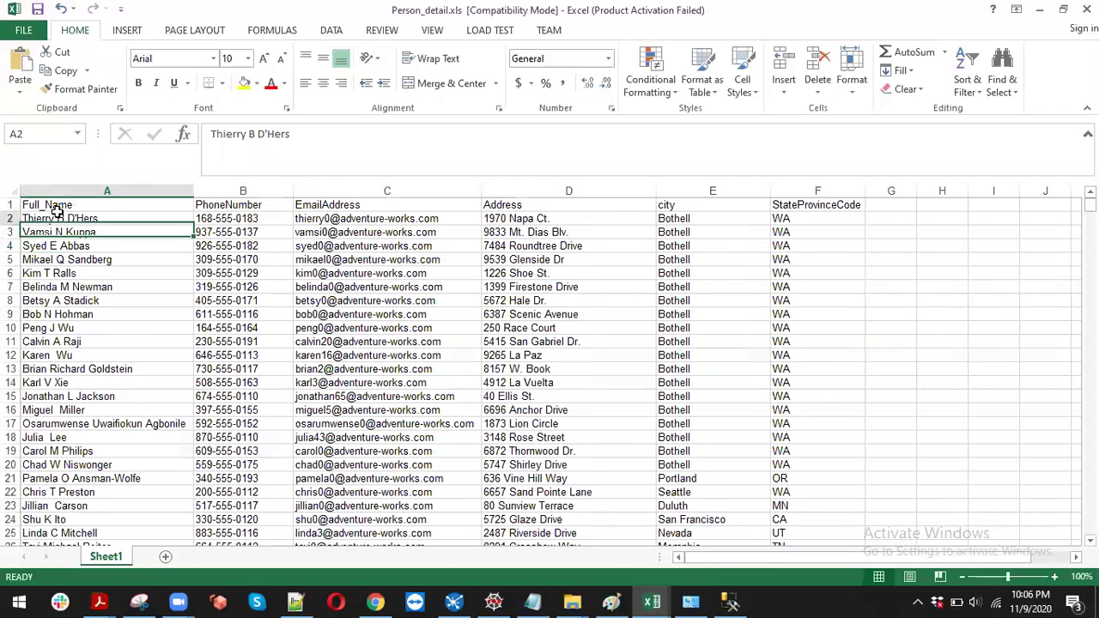
# Examine the exported person rows down the Full_Name column and across to PhoneNumber
pyautogui.press('Down')
pyautogui.press('Down')
pyautogui.press('Down')
pyautogui.press('Down')
pyautogui.press('Down')
pyautogui.press('Down')
pyautogui.press('Down')
pyautogui.press('Down')
pyautogui.press('Down')
pyautogui.press('Down')
pyautogui.press('Down')
pyautogui.press('Down')
pyautogui.press('Down')
pyautogui.press('Down')
pyautogui.press('Down')
pyautogui.press('Down')
pyautogui.press('Down')
pyautogui.press('Down')
pyautogui.press('Down')
pyautogui.press('Down')
pyautogui.press('Down')
pyautogui.press('Right')
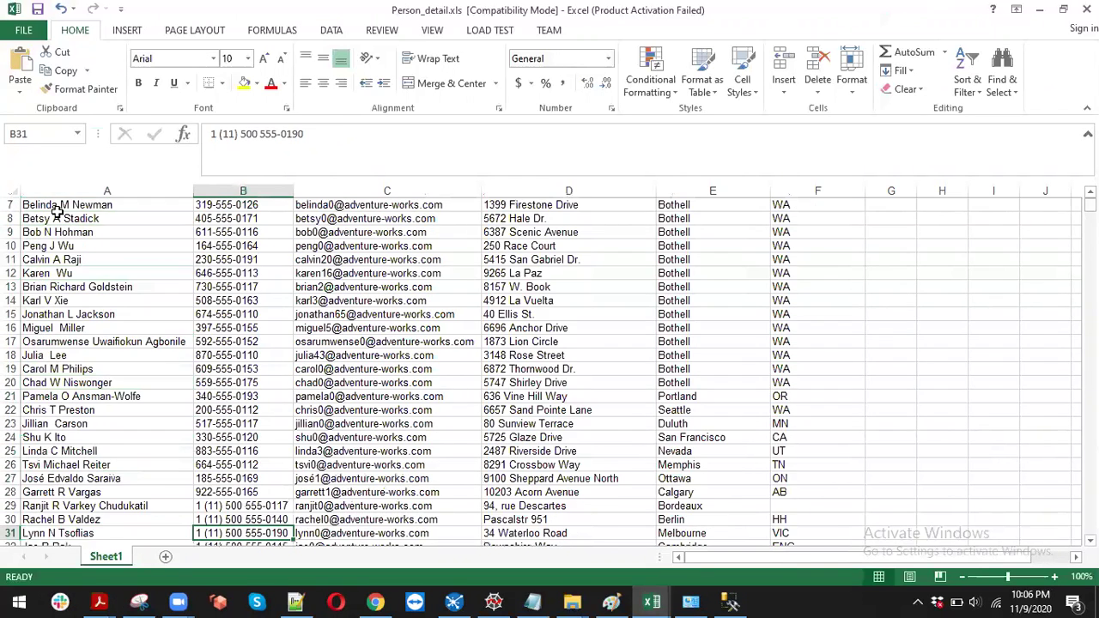
# Examine the exported person rows up the Full_Name column and across the remaining columns to StateProvinceCode
pyautogui.press('Left')
pyautogui.press('Up')
pyautogui.press('Up')
pyautogui.press('Up')
pyautogui.press('Up')
pyautogui.press('Up')
pyautogui.press('Up')
pyautogui.press('Up')
pyautogui.press('Up')
pyautogui.press('Up')
pyautogui.press('Up')
pyautogui.press('Up')
pyautogui.press('Up')
pyautogui.press('Up')
pyautogui.press('Up')
pyautogui.press('Up')
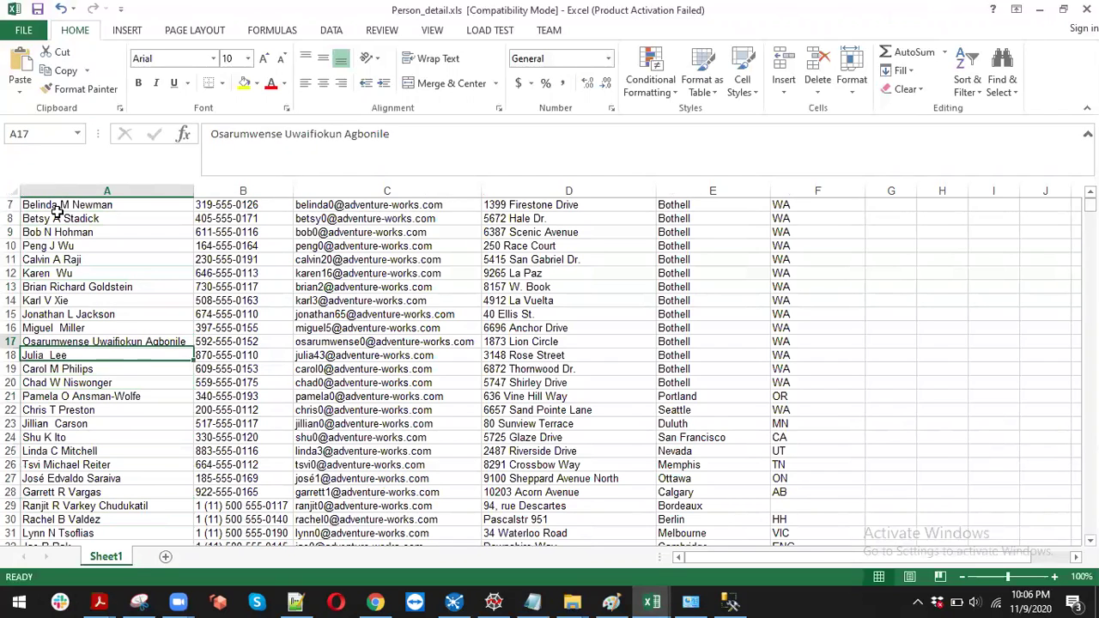
pyautogui.press('Right')
pyautogui.press('Right')
pyautogui.press('Right')
pyautogui.press('Right')
pyautogui.press('Right')
pyautogui.press('Right')
pyautogui.press('Right')
pyautogui.press('Right')
pyautogui.press('Right')
pyautogui.press('Right')
pyautogui.press('Right')
pyautogui.press('Right')
pyautogui.press('Right')
pyautogui.press('Right')
pyautogui.press('Left')
pyautogui.press('Left')
pyautogui.press('Left')
pyautogui.press('Left')
pyautogui.press('Left')
pyautogui.press('Left')
pyautogui.press('Down')
pyautogui.press('Down')
pyautogui.press('Down')
pyautogui.press('Down')
pyautogui.press('Down')
pyautogui.press('Down')
pyautogui.press('Down')
pyautogui.press('Down')
pyautogui.press('Down')
pyautogui.press('Down')
pyautogui.press('Down')
pyautogui.press('Down')
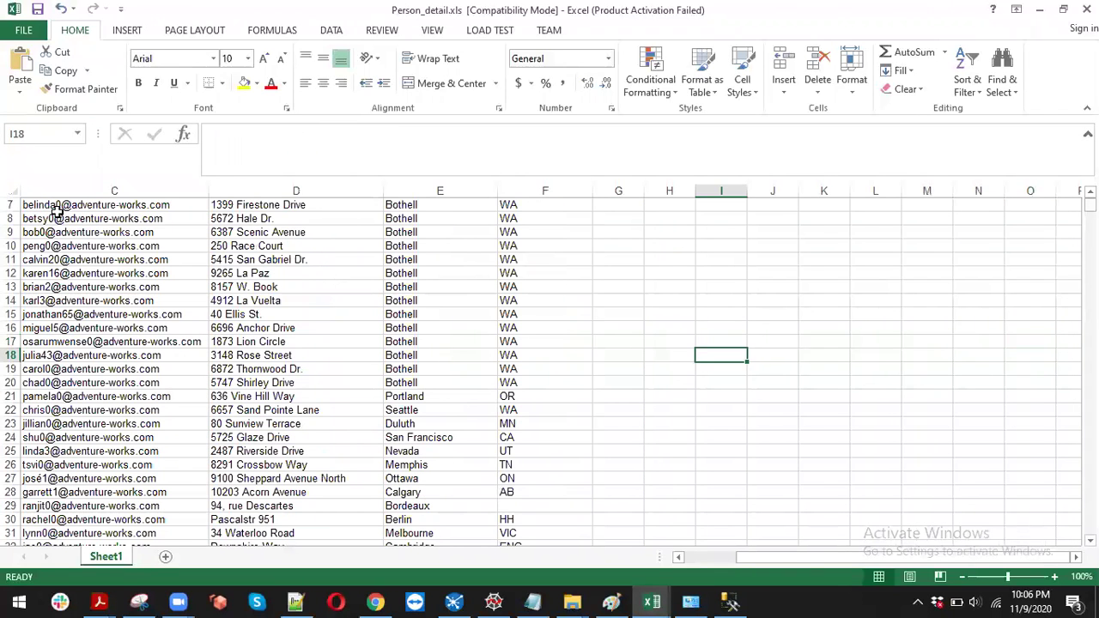
pyautogui.press('Down')
pyautogui.press('Left')
pyautogui.press('Left')
pyautogui.press('Left')
pyautogui.press('Left')
pyautogui.press('Right')
pyautogui.press('Up')
# Examine the EmailAddress, Address, city and StateProvinceCode values throughout the further exported rows of Sheet1
pyautogui.press('Down')
pyautogui.press('Down')
pyautogui.press('Down')
pyautogui.press('Down')
pyautogui.press('Down')
pyautogui.press('Down')
pyautogui.press('Down')
pyautogui.press('Down')
pyautogui.press('Down')
pyautogui.press('Down')
pyautogui.press('Down')
pyautogui.press('Down')
pyautogui.press('Down')
pyautogui.press('Down')
pyautogui.press('Down')
pyautogui.press('Down')
pyautogui.press('Down')
pyautogui.press('Down')
pyautogui.press('Down')
pyautogui.press('Down')
pyautogui.press('Down')
pyautogui.press('Down')
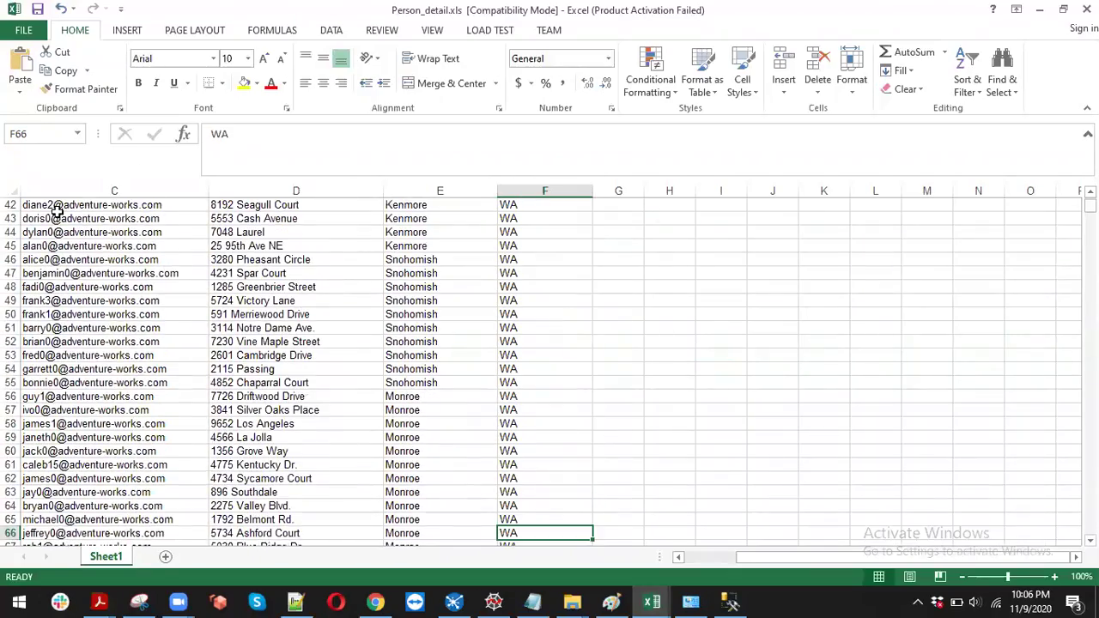
pyautogui.press('Down')
pyautogui.press('Down')
pyautogui.press('Down')
pyautogui.press('Down')
pyautogui.press('Down')
pyautogui.press('Down')
pyautogui.press('Down')
pyautogui.press('Down')
pyautogui.press('Down')
pyautogui.press('Down')
pyautogui.press('Down')
pyautogui.press('Down')
pyautogui.press('Down')
pyautogui.press('Down')
pyautogui.press('Down')
pyautogui.press('Down')
pyautogui.press('Down')
pyautogui.press('Down')
pyautogui.press('Down')
pyautogui.press('Down')
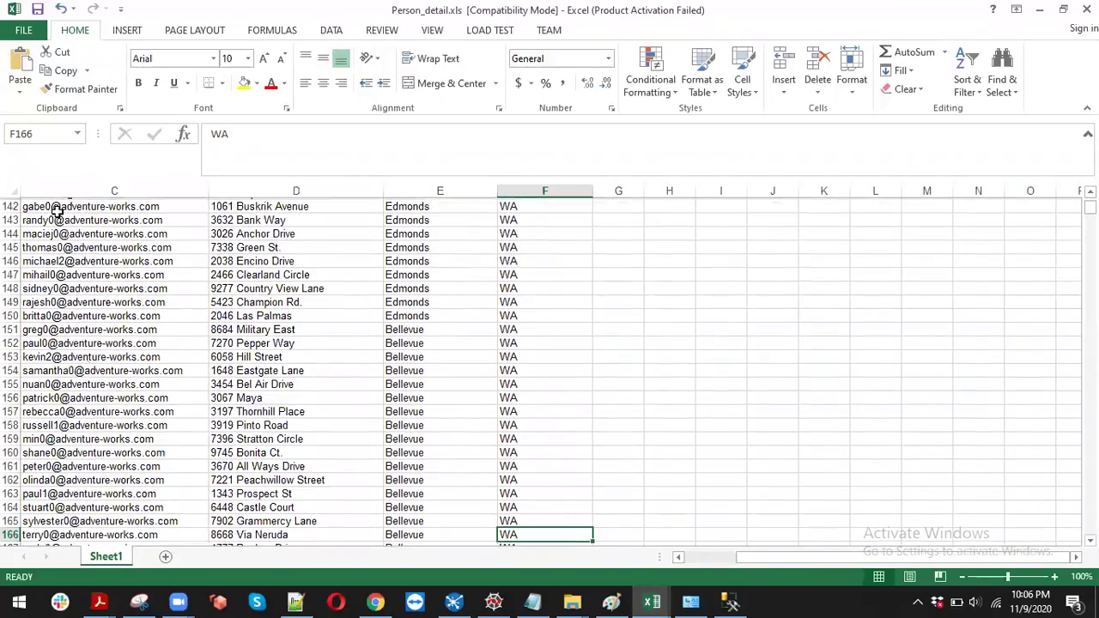
pyautogui.press('pagedown')
pyautogui.press('pageup')
pyautogui.press('pageup')
pyautogui.press('pageup')
pyautogui.press('pageup')
pyautogui.press('pageup')
pyautogui.press('pageup')
pyautogui.press('pageup')
pyautogui.press('pageup')
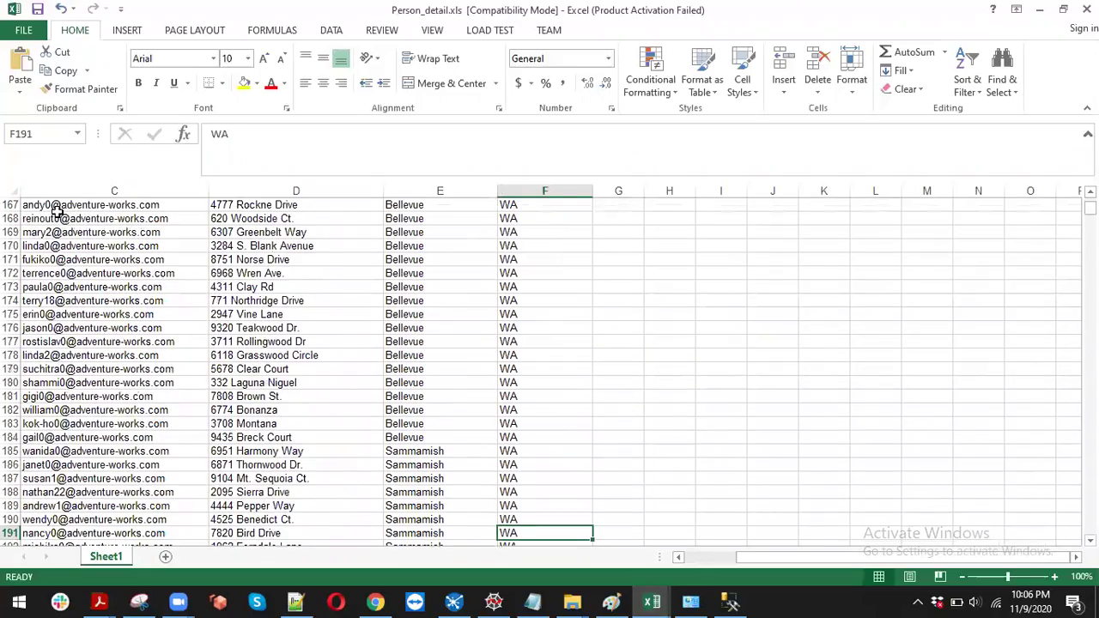
pyautogui.press('Up')
pyautogui.press('Up')
pyautogui.press('Up')
pyautogui.press('Up')
pyautogui.press('Up')
pyautogui.press('Up')
pyautogui.press('Up')
pyautogui.press('Up')
pyautogui.press('Up')
pyautogui.press('Up')
pyautogui.press('Up')
pyautogui.press('Up')
pyautogui.press('Up')
pyautogui.press('Up')
pyautogui.press('Up')
pyautogui.press('pagedown')
pyautogui.press('pagedown')
pyautogui.press('pagedown')
pyautogui.press('pagedown')
pyautogui.press('pagedown')
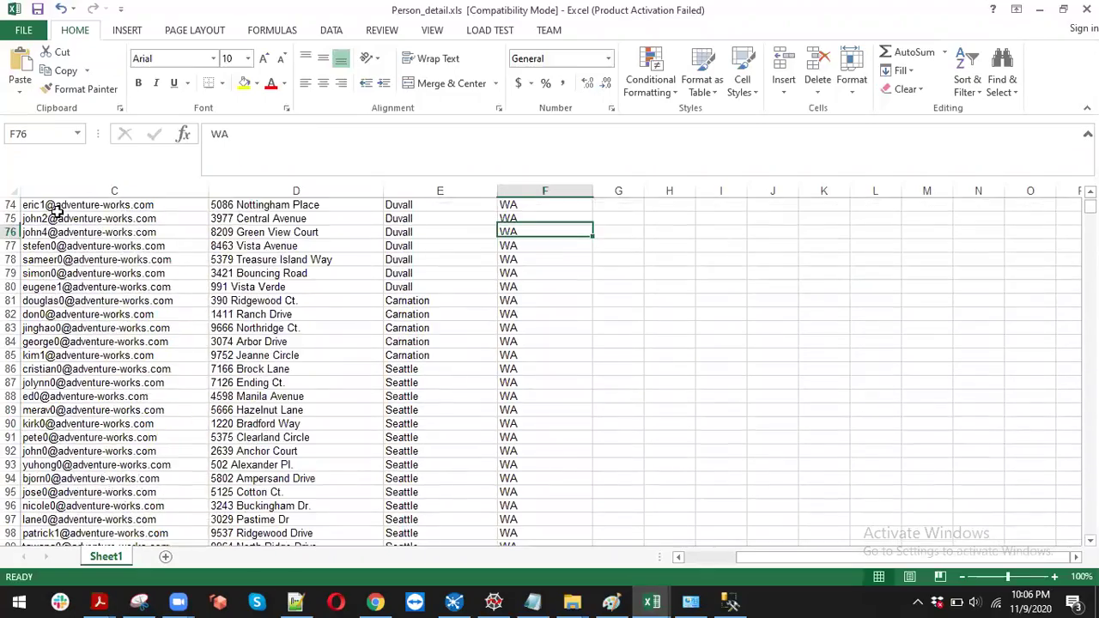
# Return to the first exported rows in Sheet1 and switch to the job_load_person job in Spoon
pyautogui.press('pageup')
pyautogui.press('pageup')
pyautogui.press('pageup')
pyautogui.press('pageup')
pyautogui.press('pageup')
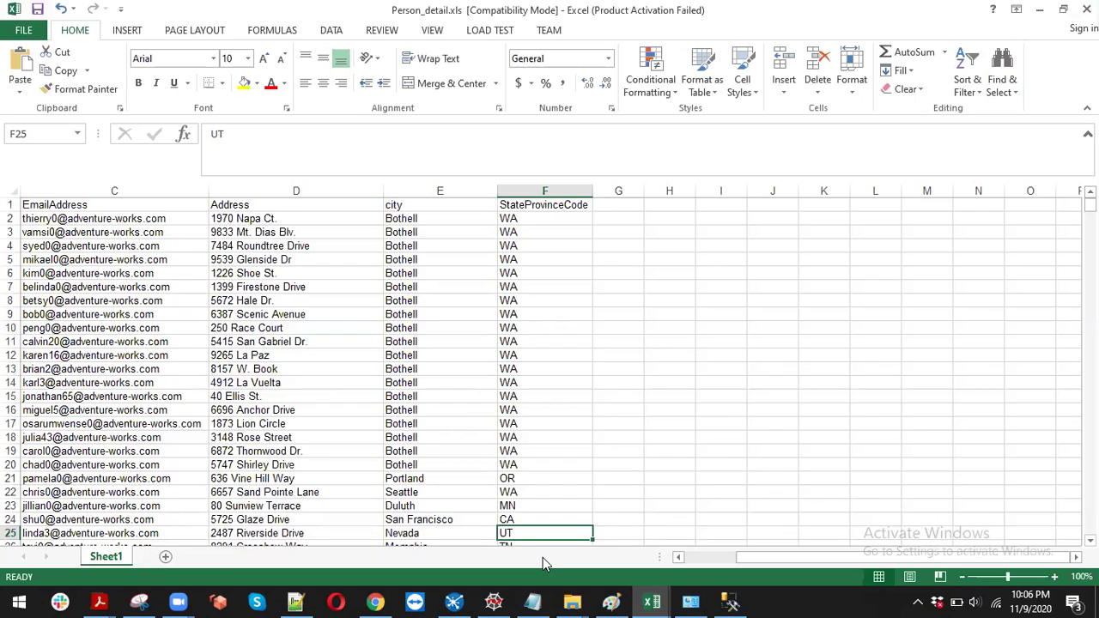
pyautogui.moveTo(461, 600)
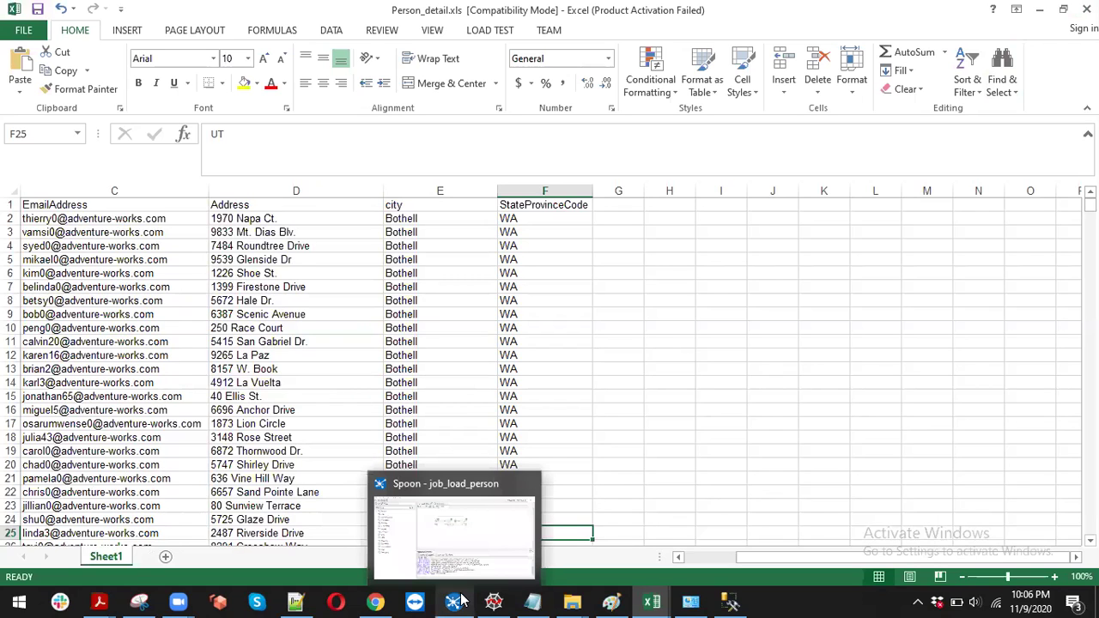
pyautogui.click(439, 535)
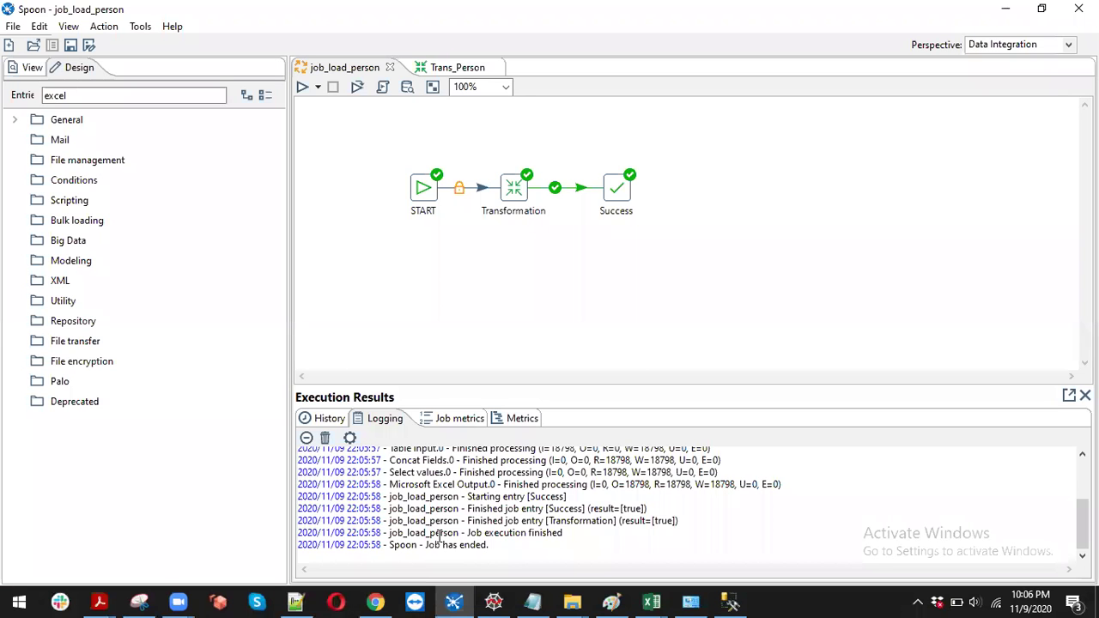